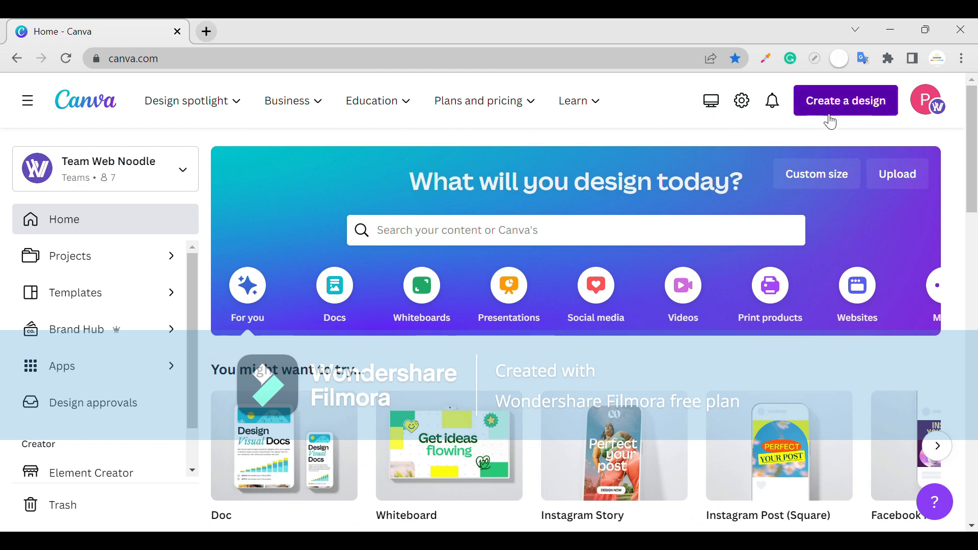
Create a new blank Instagram Post design.
left_click(830, 118)
left_click(765, 248)
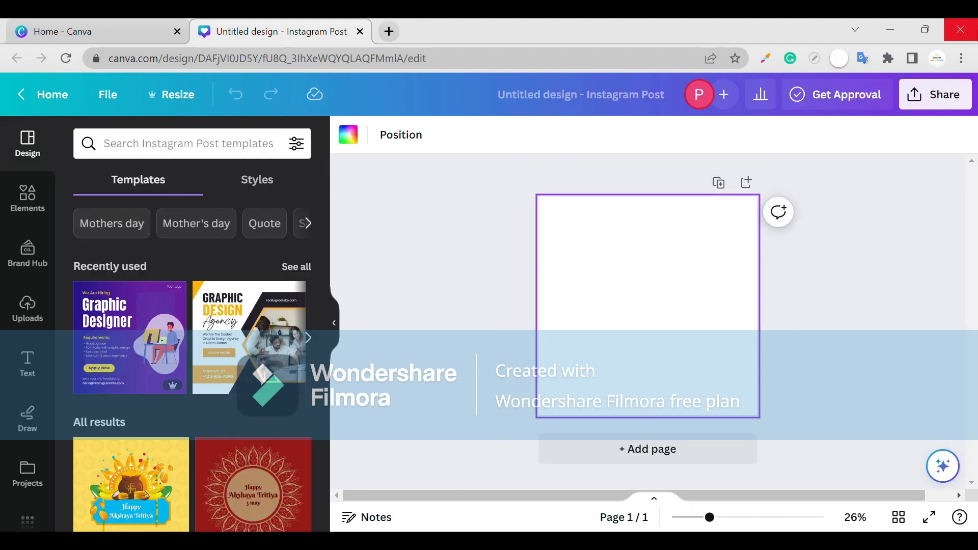
Search the elements for "show stand" and browse the graphics results for a suitable product stage.
left_click(30, 213)
left_click(151, 149)
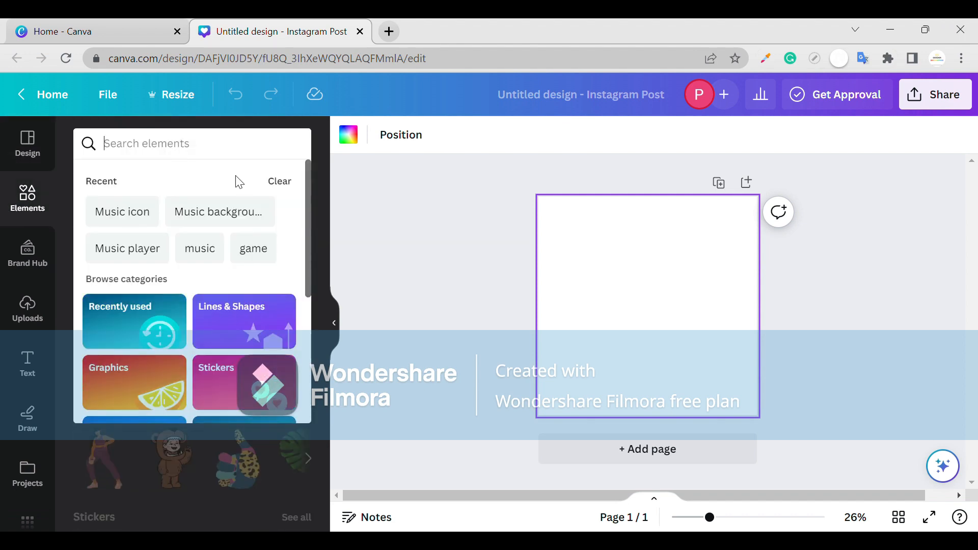
type("SHO")
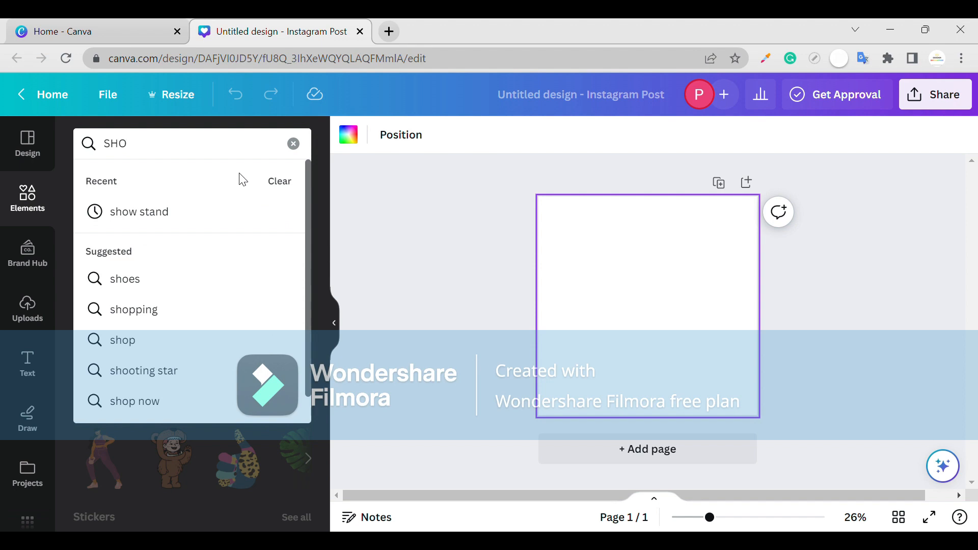
left_click(242, 198)
left_click(316, 313)
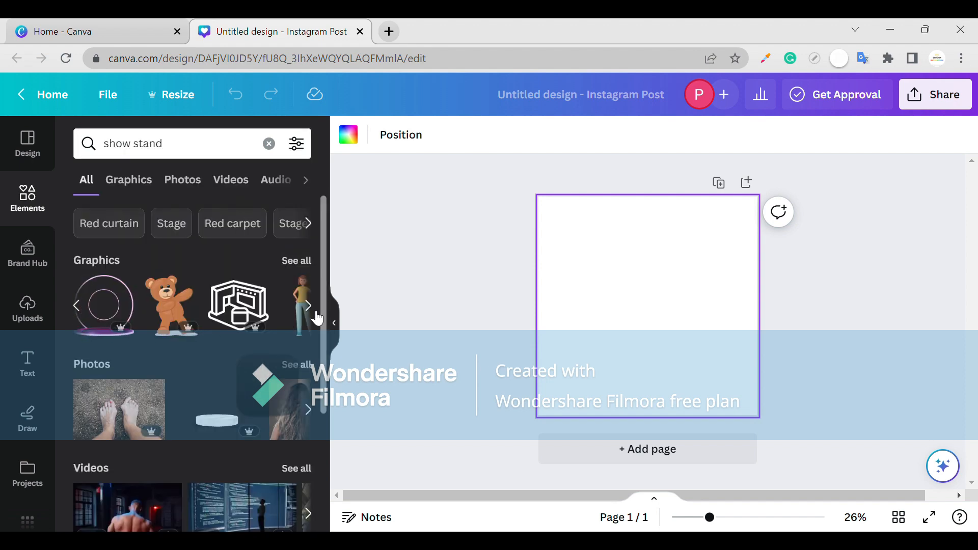
left_click(311, 310)
left_click(297, 259)
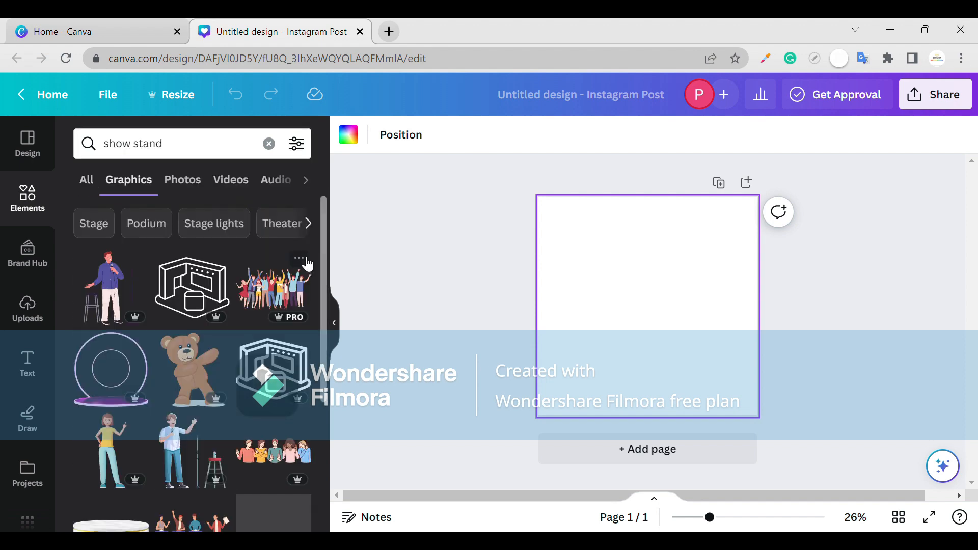
scroll(255, 311, "down", 10)
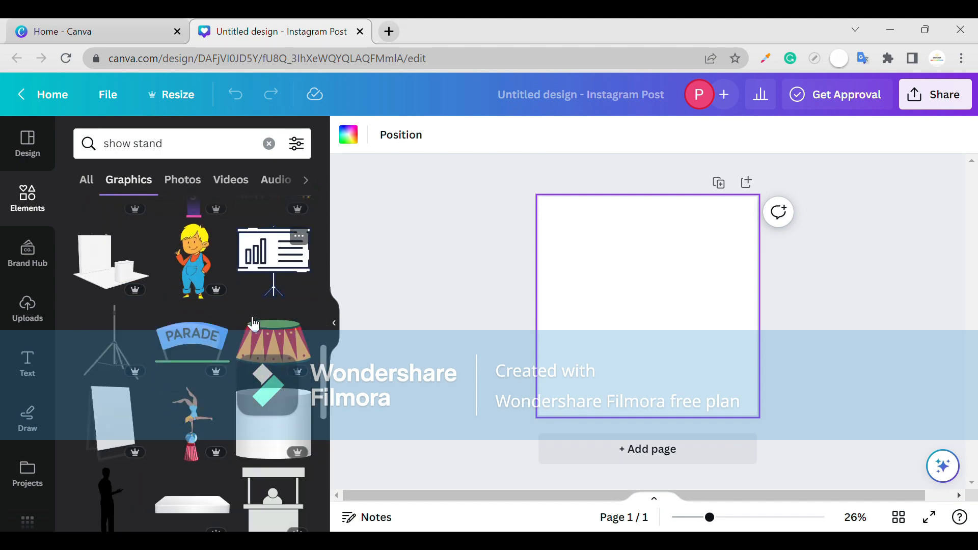
scroll(253, 324, "down", 5)
Extend the elements search to "show stand NEON LIGHT" and look through the graphics for a neon stage.
left_click(205, 153)
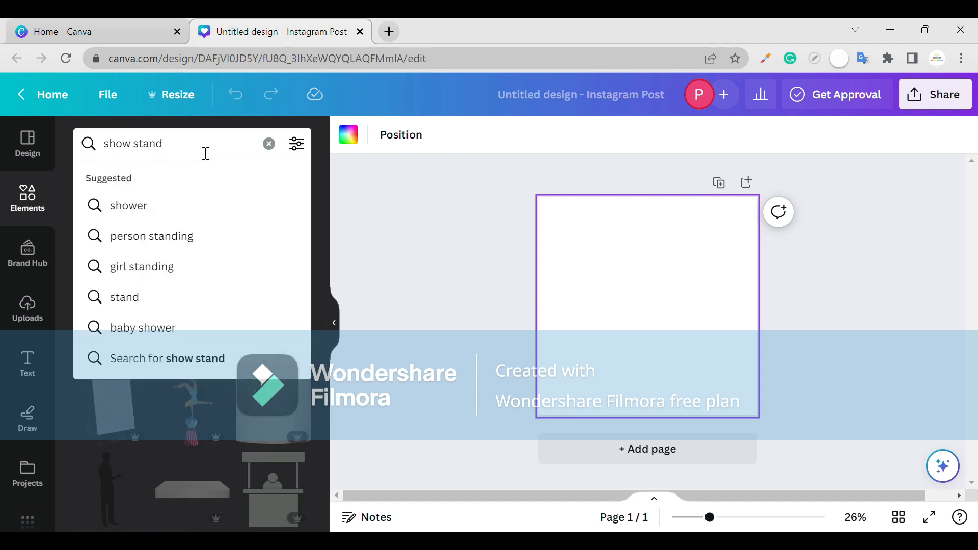
type("N")
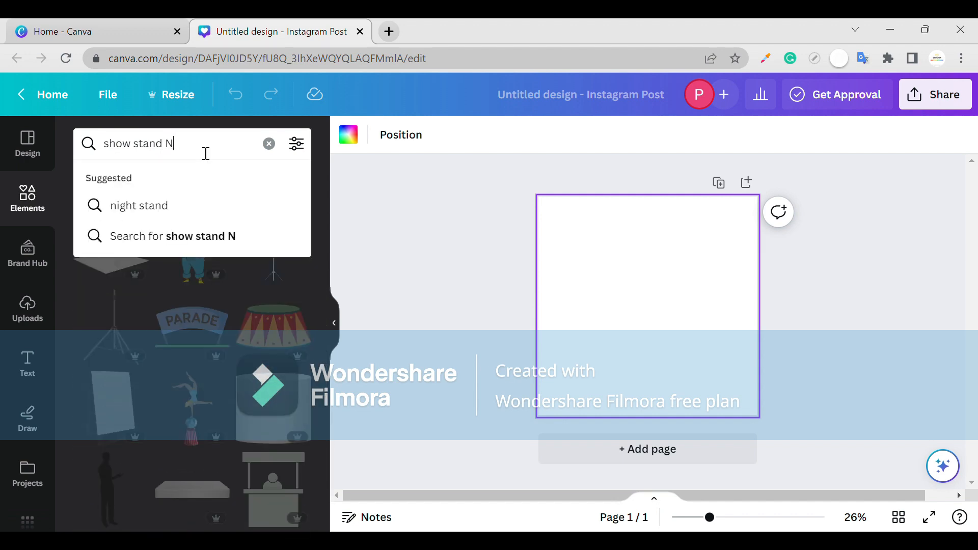
type("IEON LIGHT")
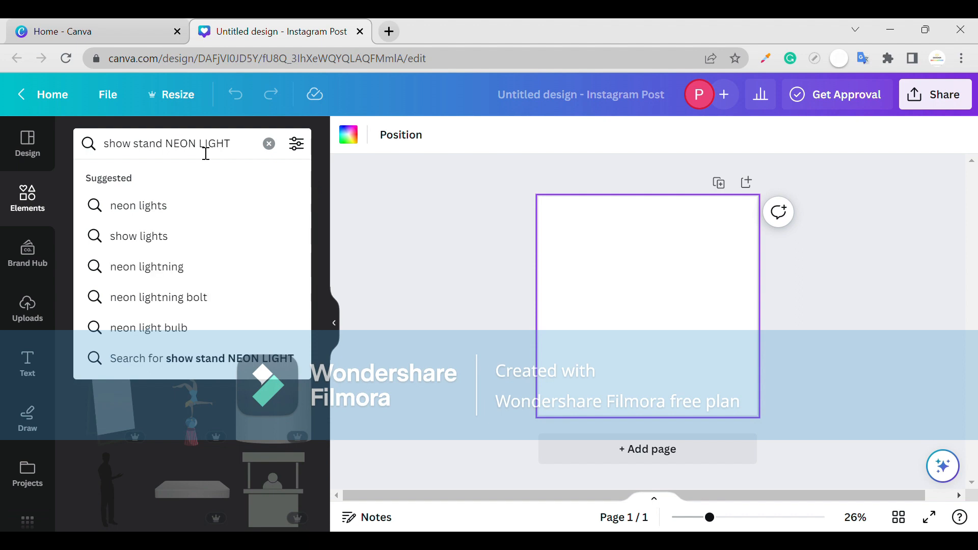
key("Return")
scroll(249, 300, "down", 5)
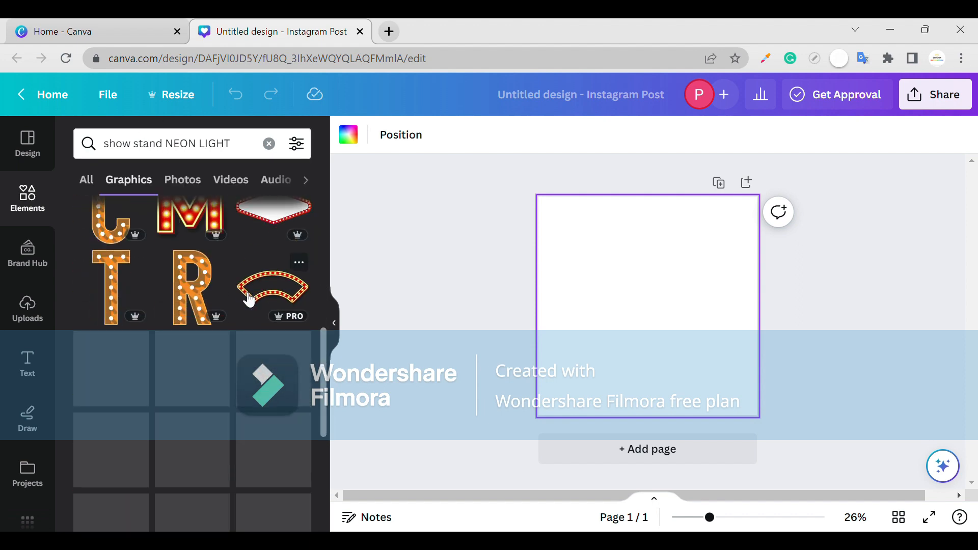
scroll(249, 301, "down", 10)
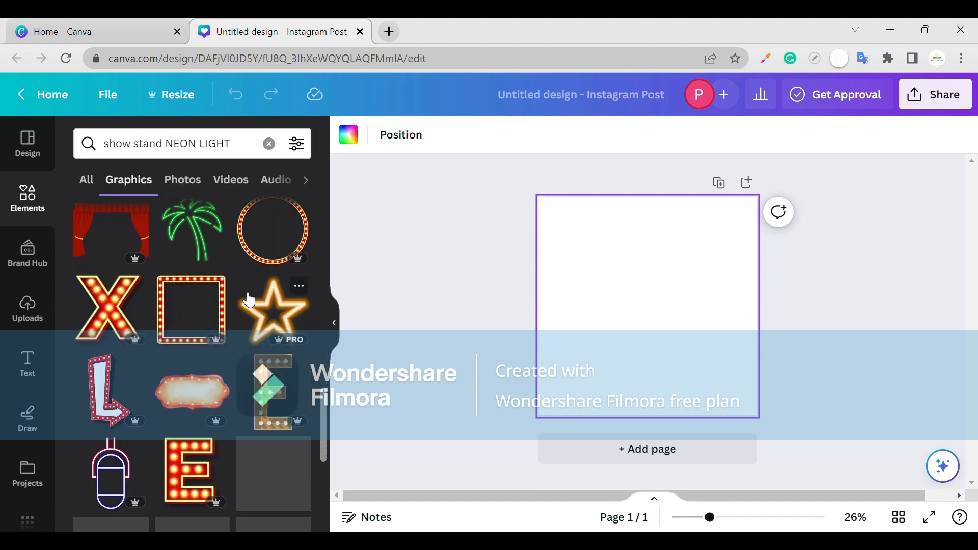
scroll(249, 301, "down", 10)
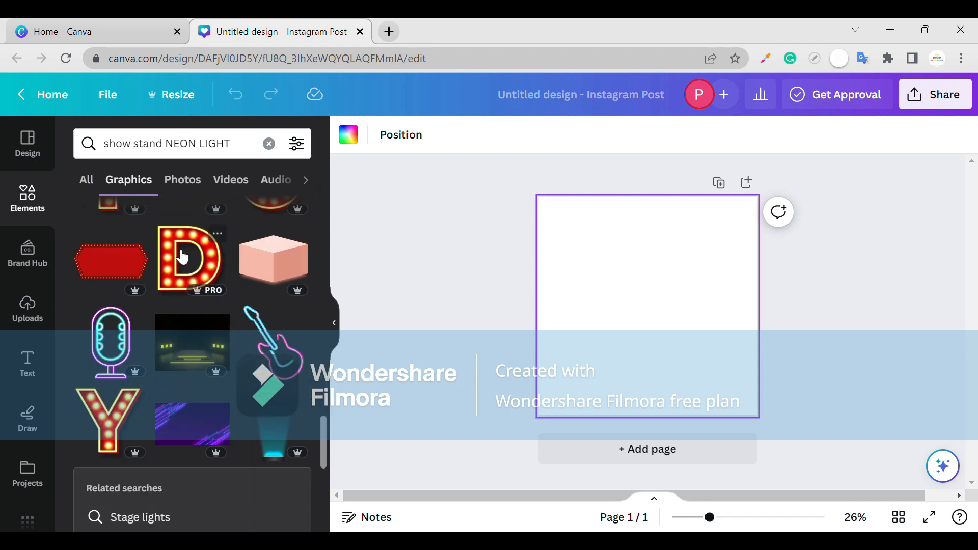
scroll(182, 258, "down", 8)
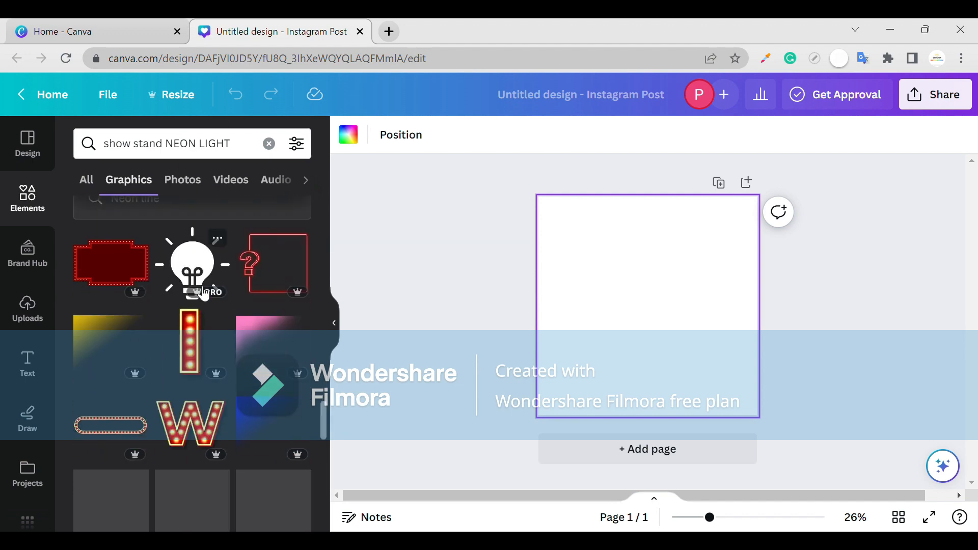
scroll(203, 295, "down", 8)
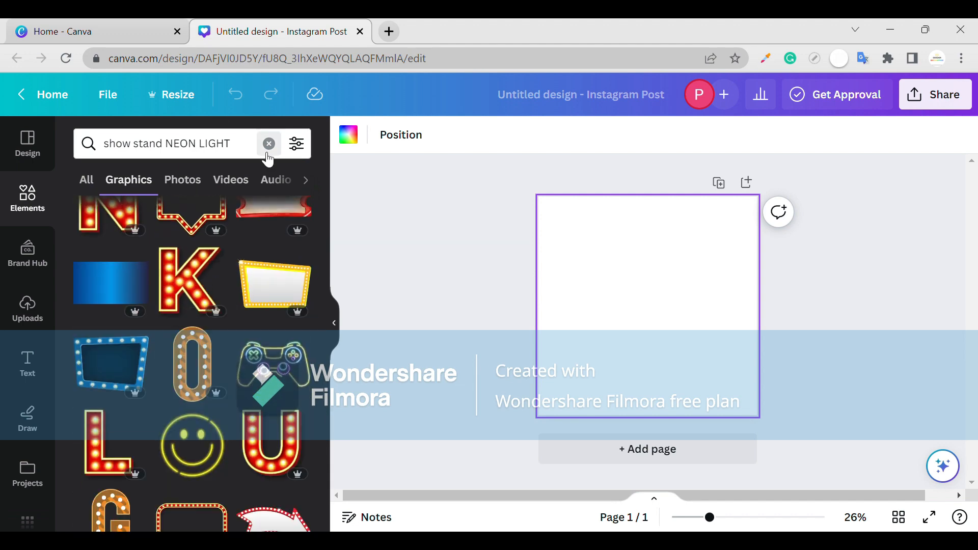
Clear the search and add the neon-lit podium photo from the recently used elements to the page.
left_click(268, 152)
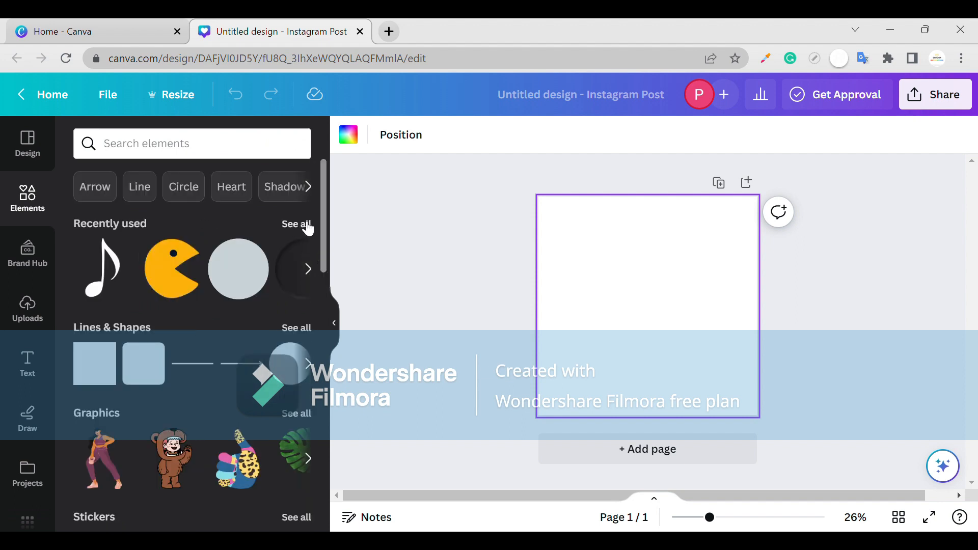
left_click(308, 228)
scroll(252, 291, "down", 1)
left_click(233, 313)
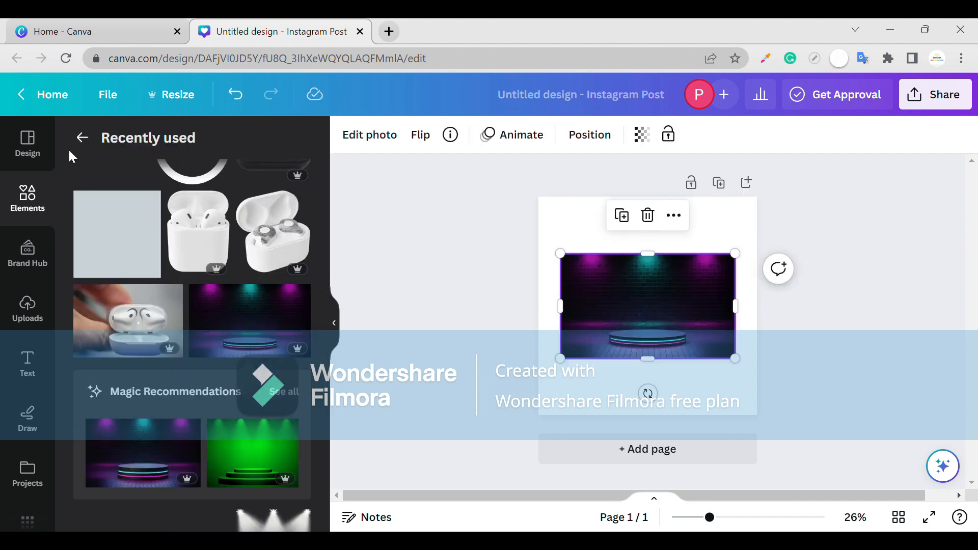
left_click(82, 137)
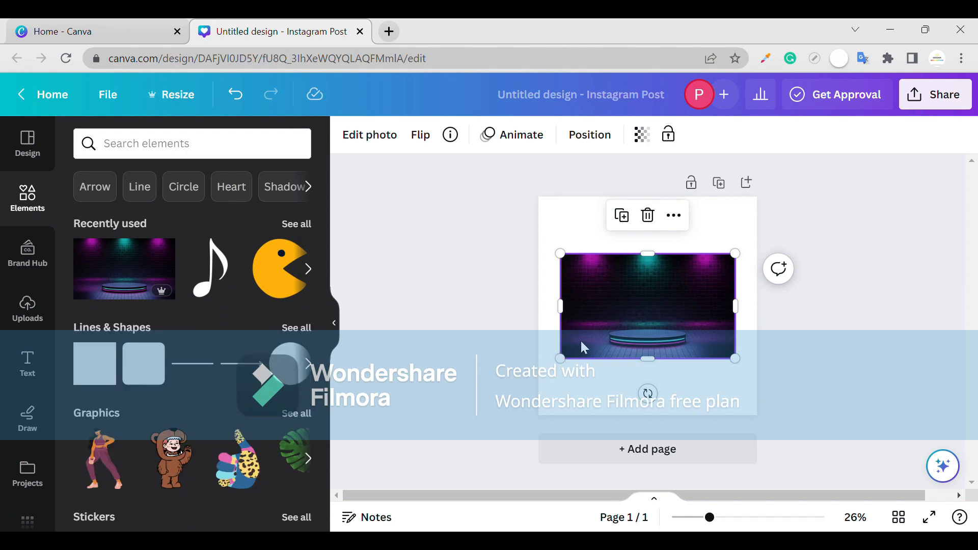
Enlarge the podium photo, align it with the page's lower edge and extend its upper edge to cover the whole page.
left_click_drag(736, 360, 817, 488)
left_click_drag(776, 387, 735, 380)
double_click(658, 252)
left_click(595, 192)
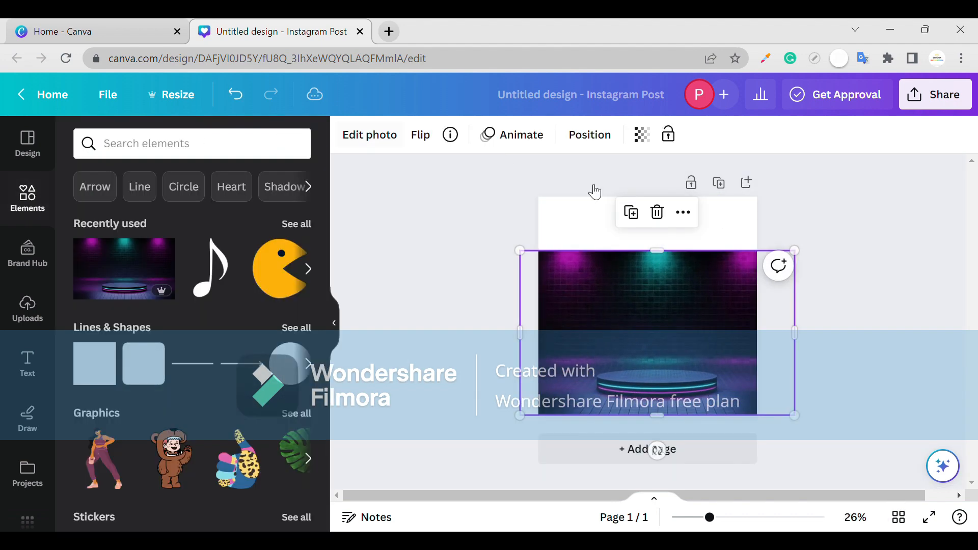
left_click_drag(676, 260, 674, 202)
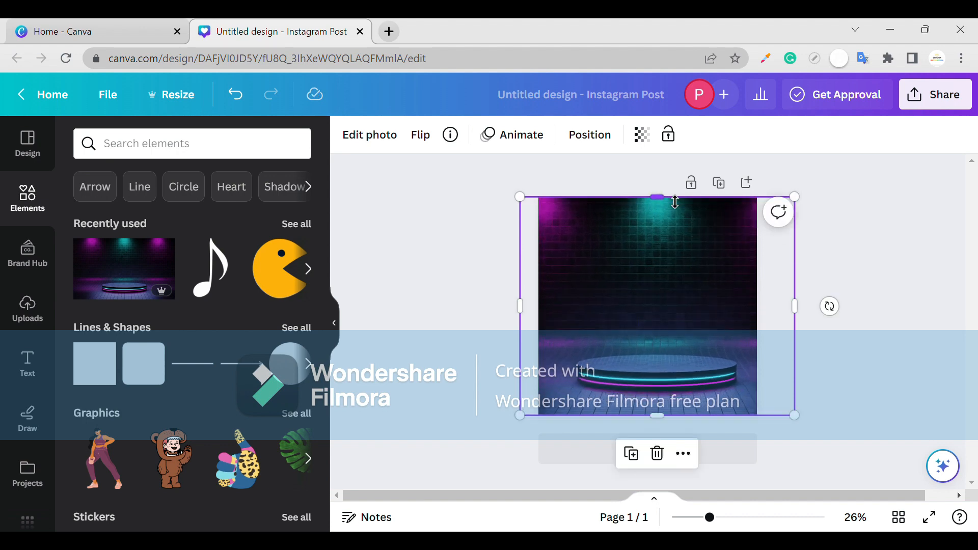
left_click(891, 245)
Reposition the podium photo within its crop frame so the round podium sits centred on the page.
left_click(736, 404)
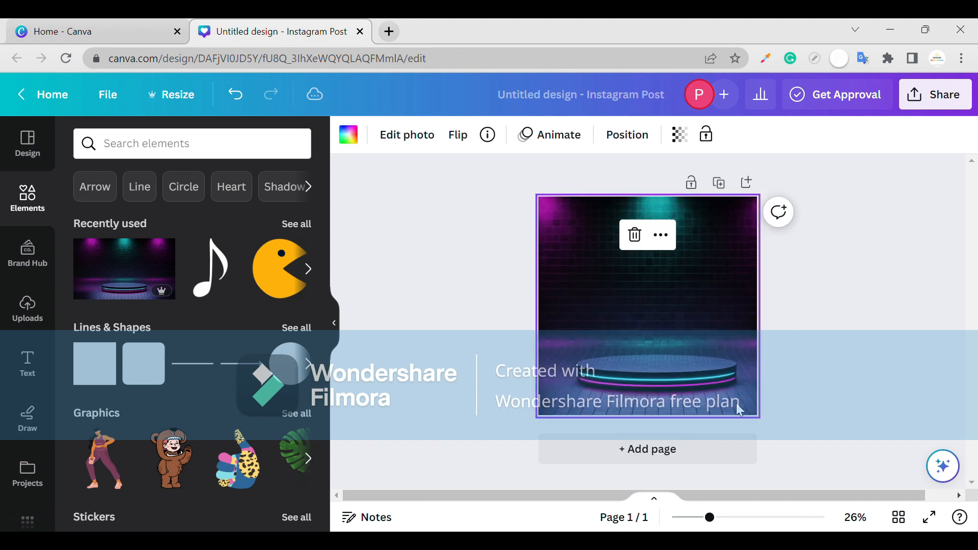
double_click(737, 405)
left_click_drag(709, 376, 677, 388)
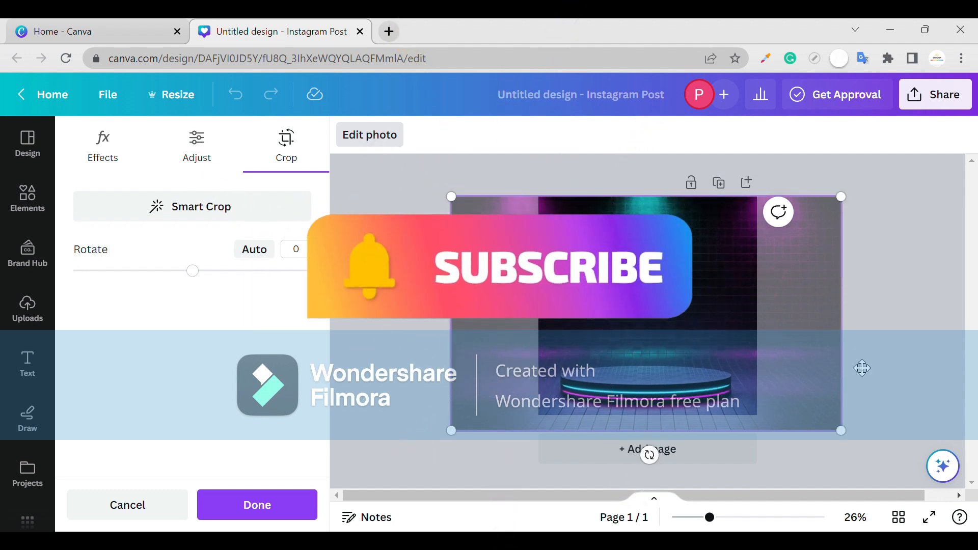
left_click(348, 349)
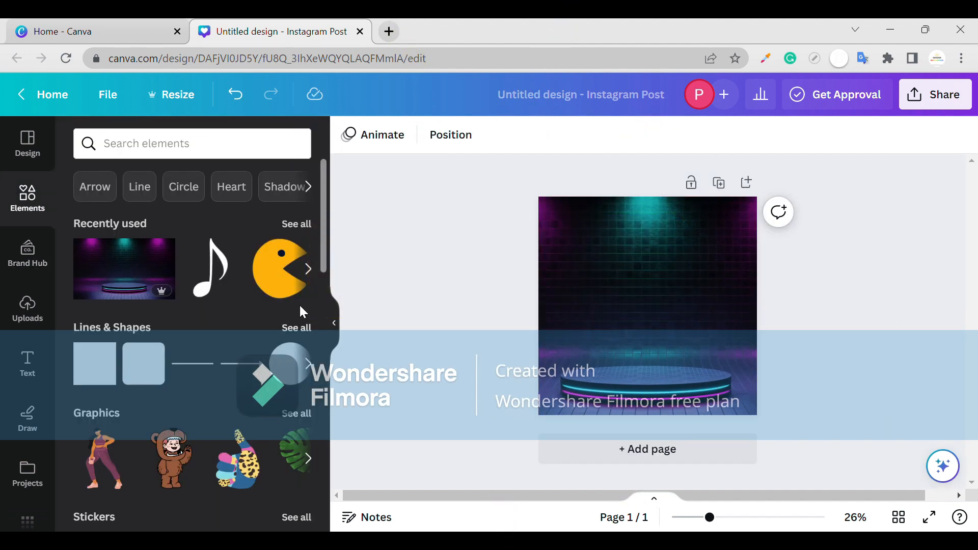
Search the elements for "ear buds" and browse the graphics and photo results for a product image.
left_click(238, 160)
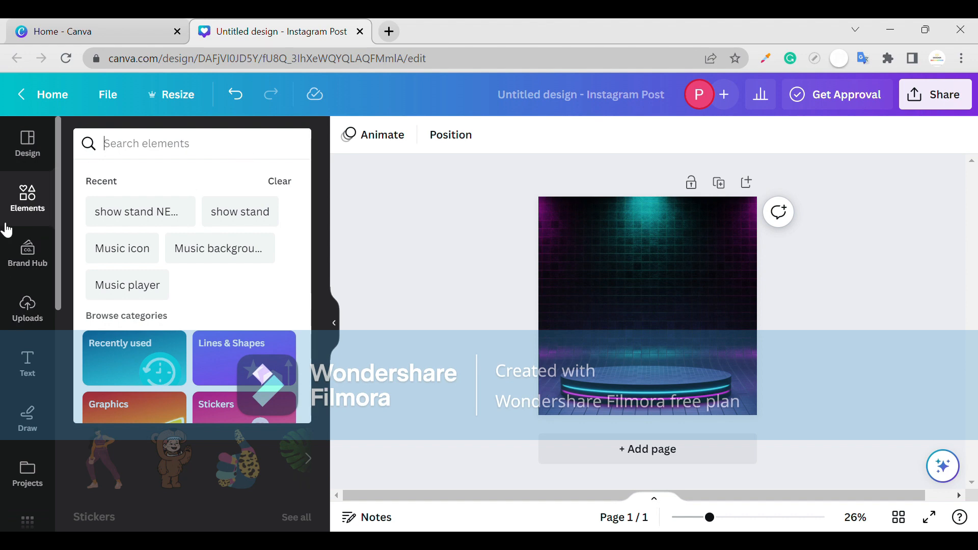
type("EAR BU")
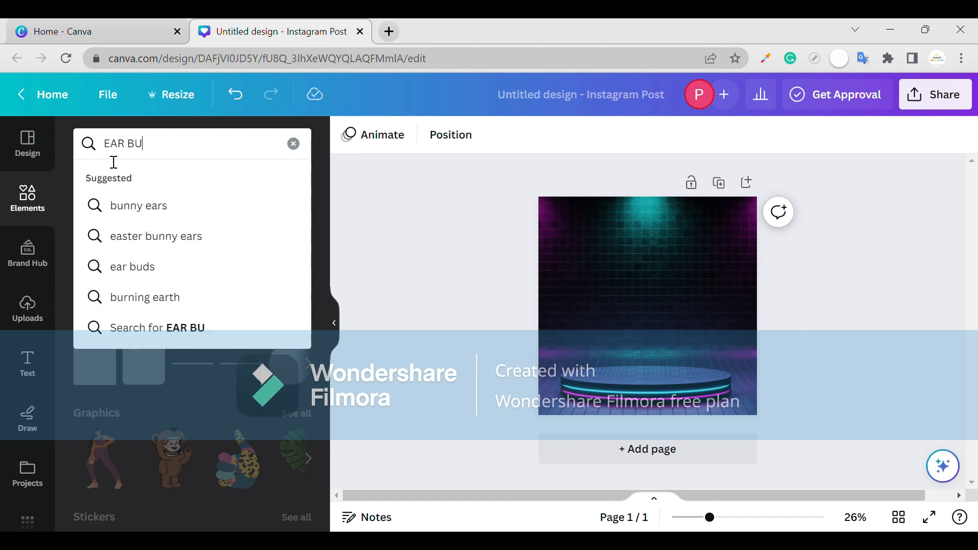
left_click(122, 267)
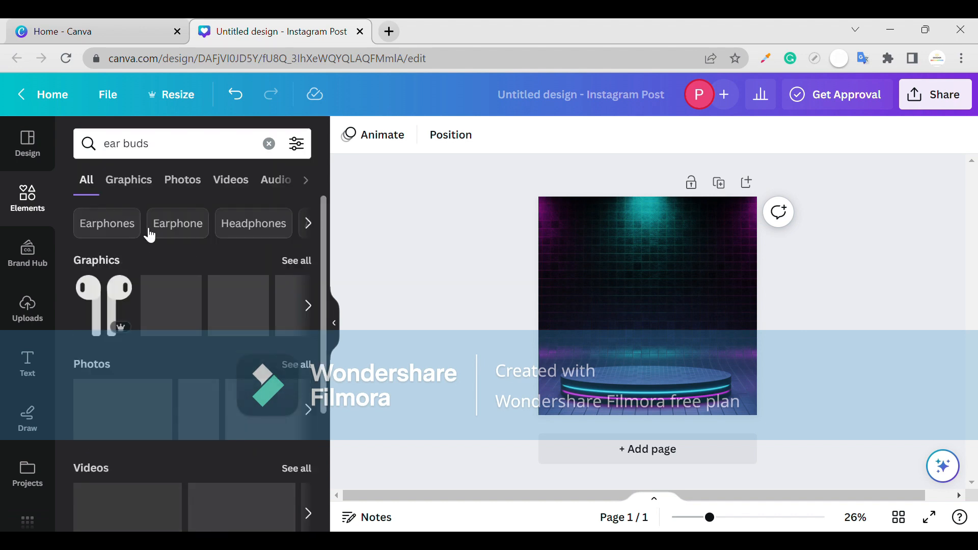
left_click(301, 304)
left_click(301, 304)
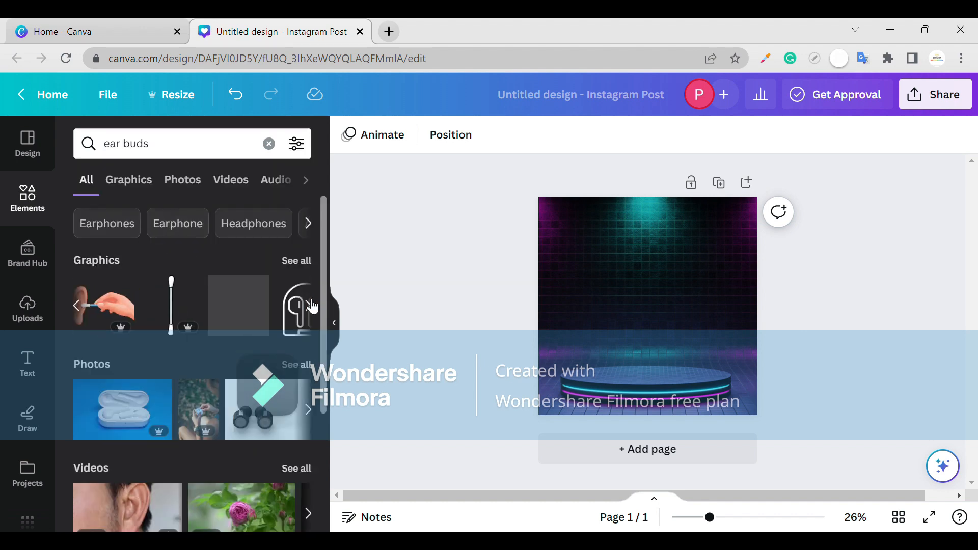
left_click(307, 365)
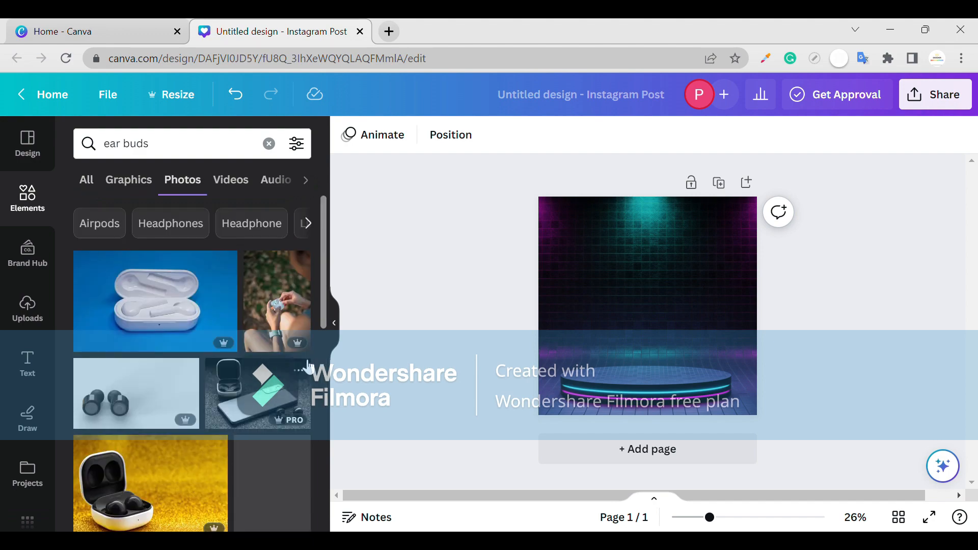
scroll(228, 327, "down", 10)
scroll(235, 336, "down", 10)
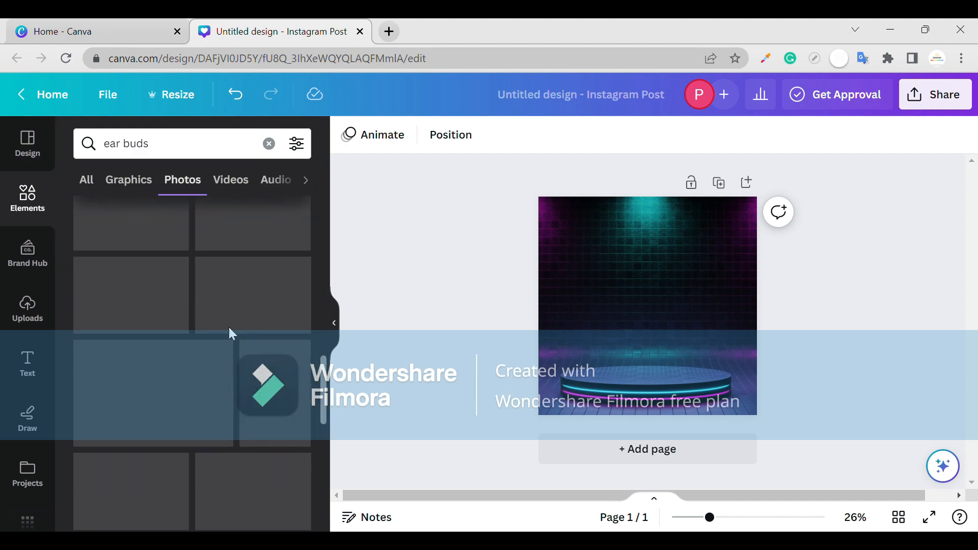
scroll(215, 320, "down", 5)
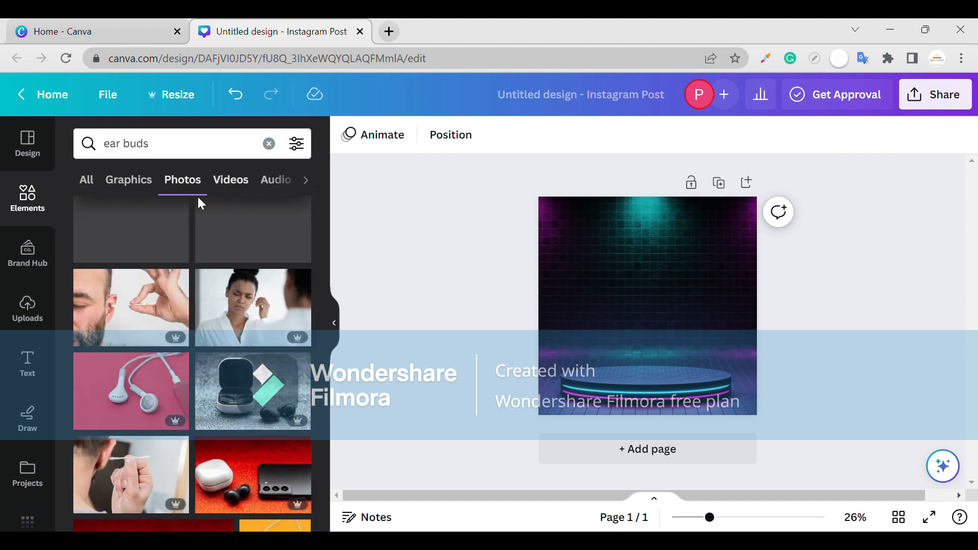
Add the black earbuds in their open charging case from the recently used elements and place them on the podium.
left_click(20, 204)
left_click(309, 268)
left_click(310, 269)
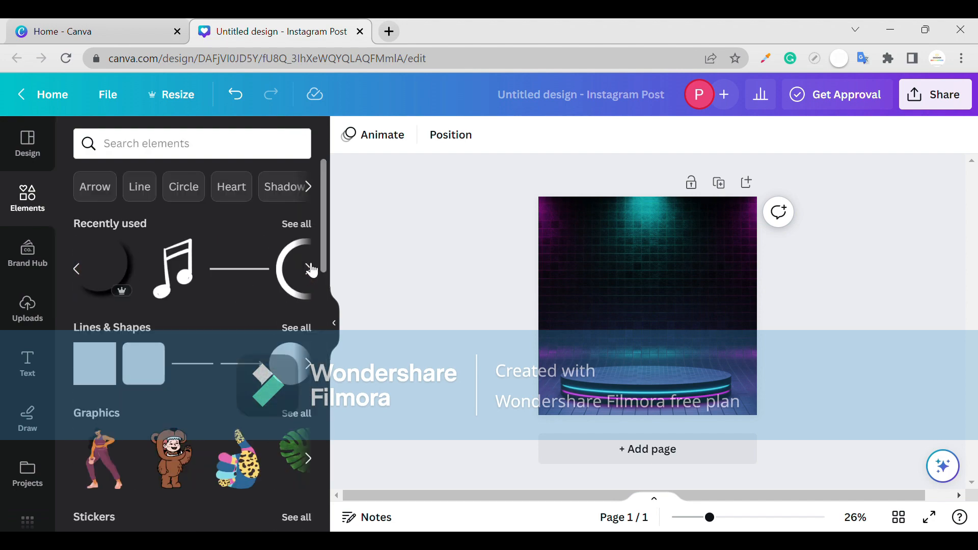
left_click(198, 281)
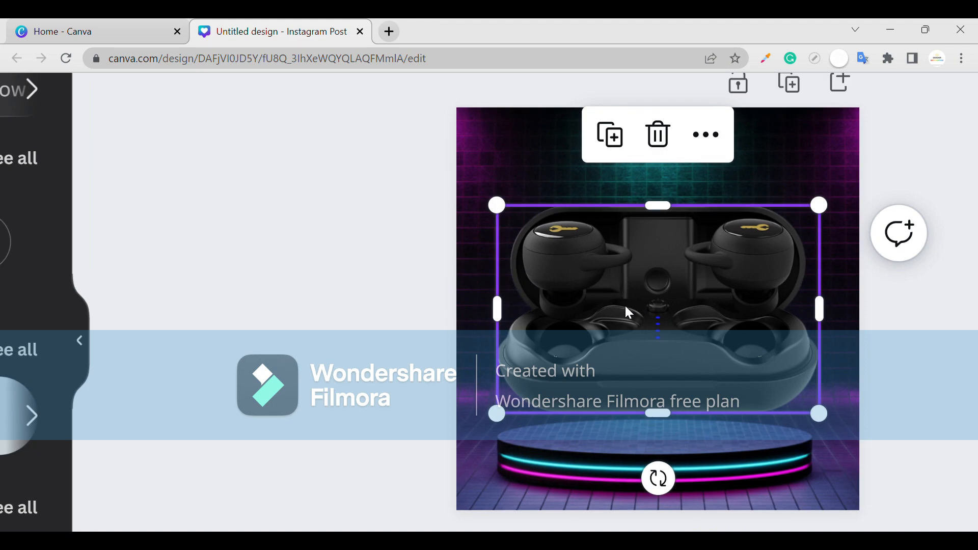
left_click_drag(626, 308, 662, 365)
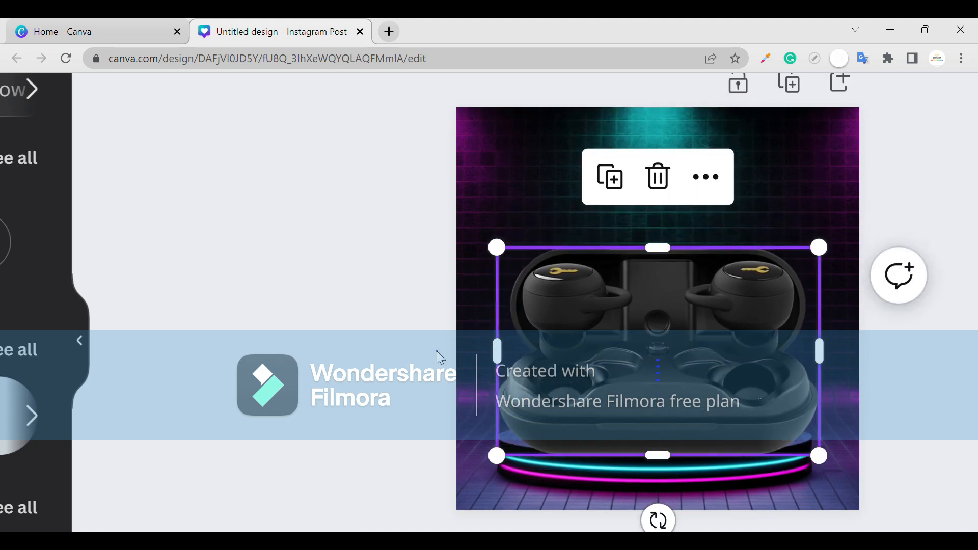
Enlarge the background photo slightly within its crop frame to widen the podium, and seat the earbuds case on it.
left_click(683, 352)
double_click(837, 433)
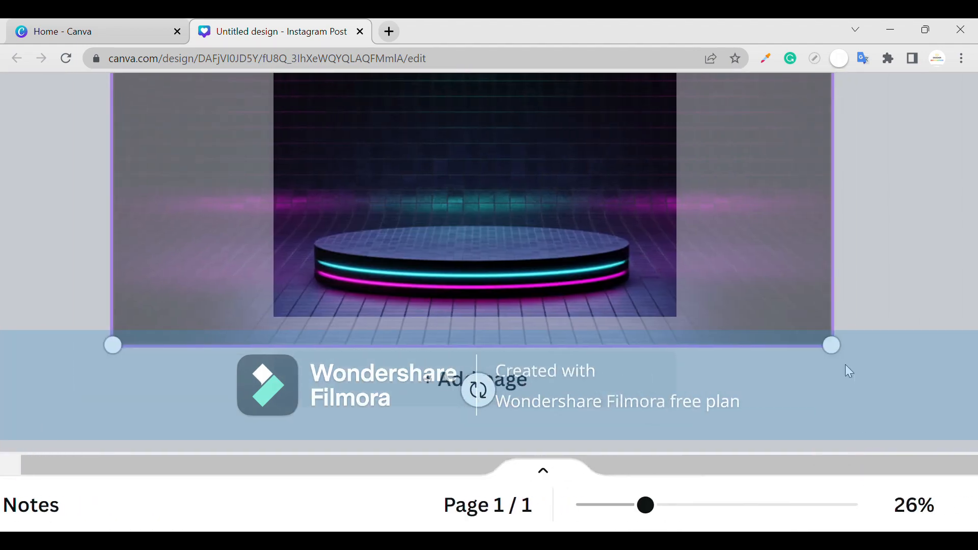
left_click_drag(843, 351, 880, 373)
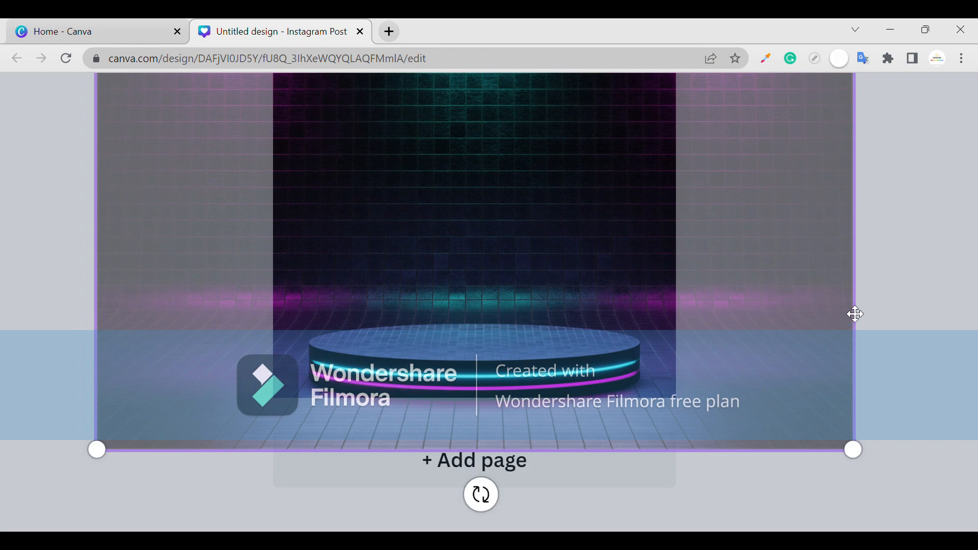
left_click(798, 325)
left_click_drag(590, 304, 592, 321)
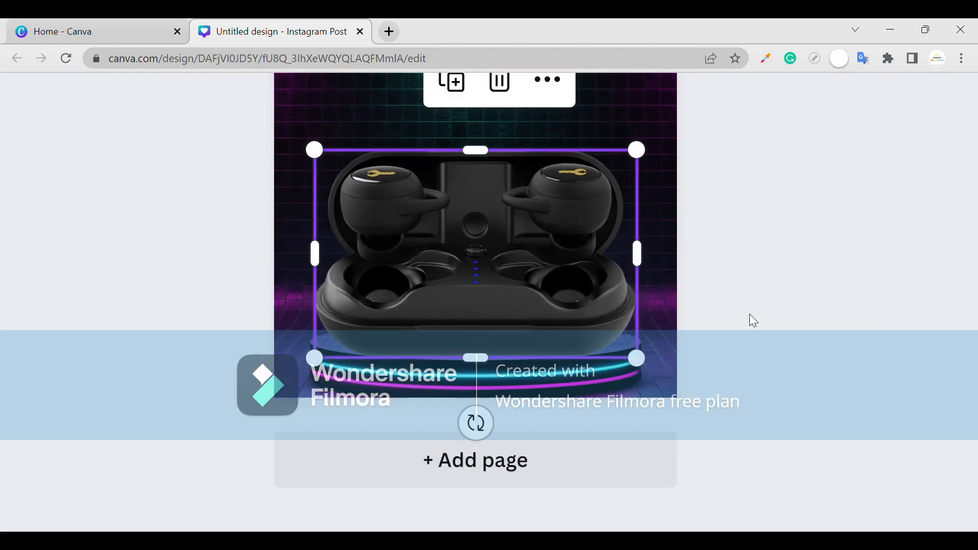
Shrink the earbuds case slightly so it sits within the width of the round podium.
left_click(749, 313)
left_click(512, 314)
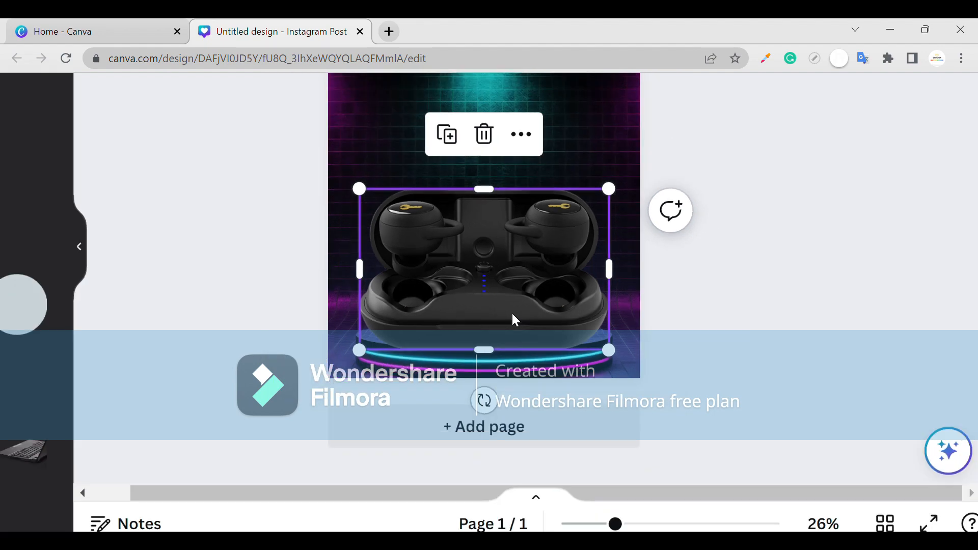
left_click(788, 307)
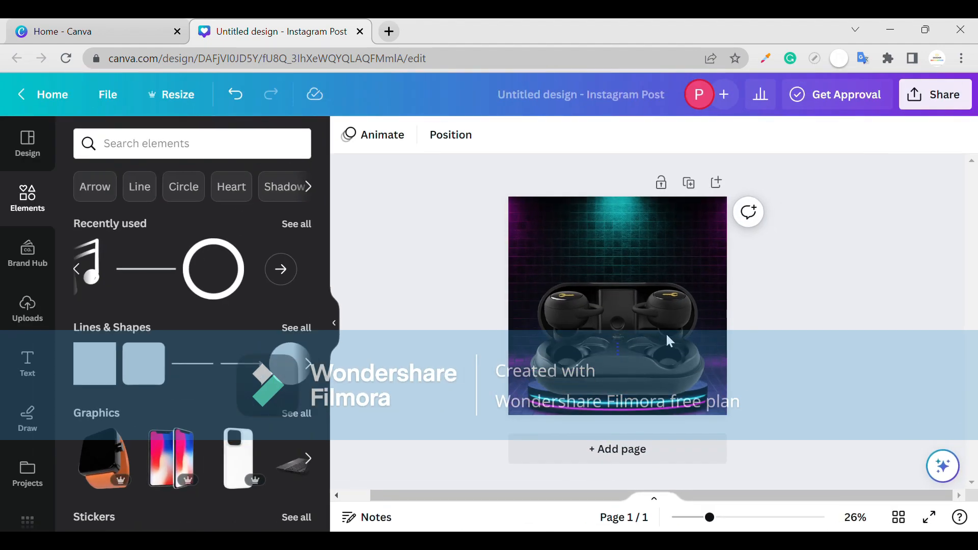
left_click(665, 332)
left_click_drag(718, 309, 711, 310)
left_click_drag(672, 333, 679, 331)
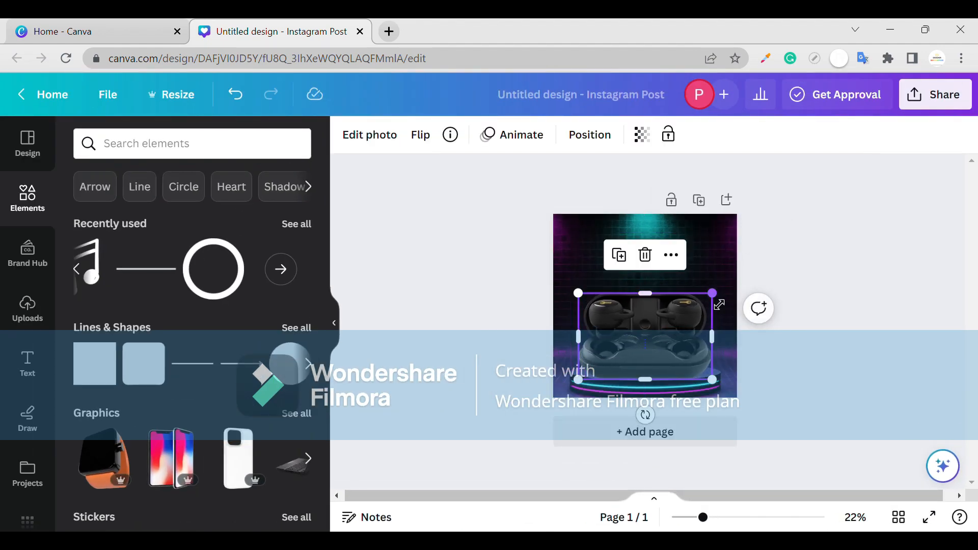
left_click_drag(718, 304, 714, 310)
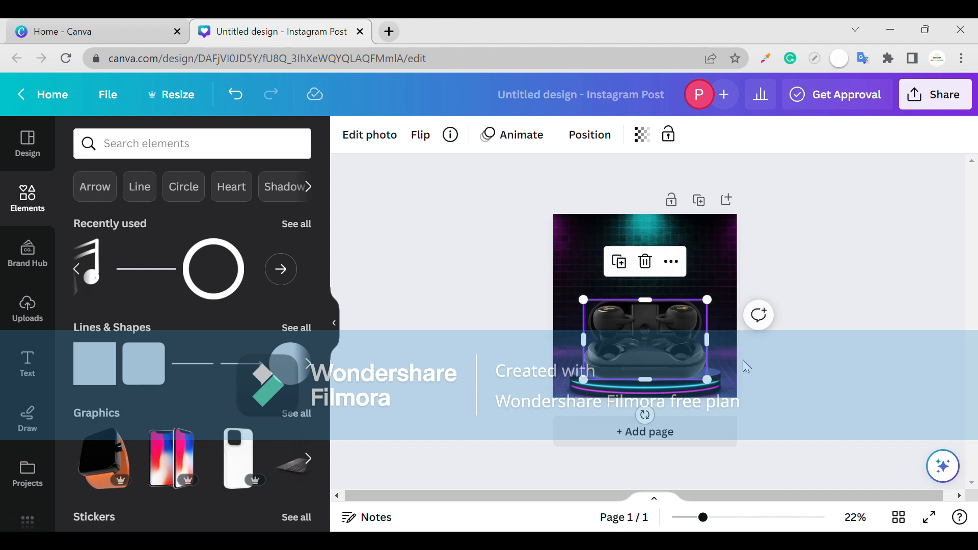
Fine-tune the position of the earbuds case, centring it horizontally and nudging it down onto the podium surface.
scroll(742, 360, "up", 3)
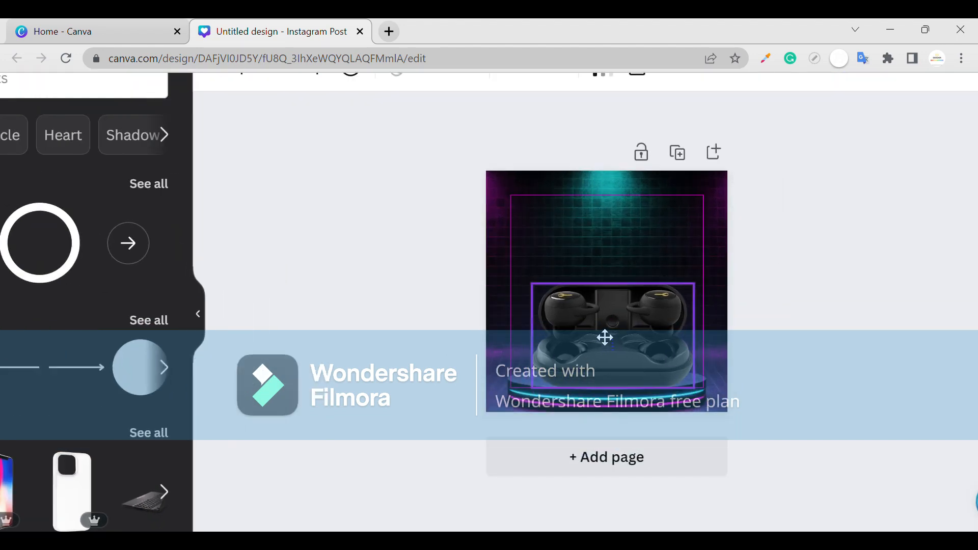
left_click_drag(604, 337, 598, 336)
left_click(841, 368)
left_click(647, 343)
key("Down")
key("Down")
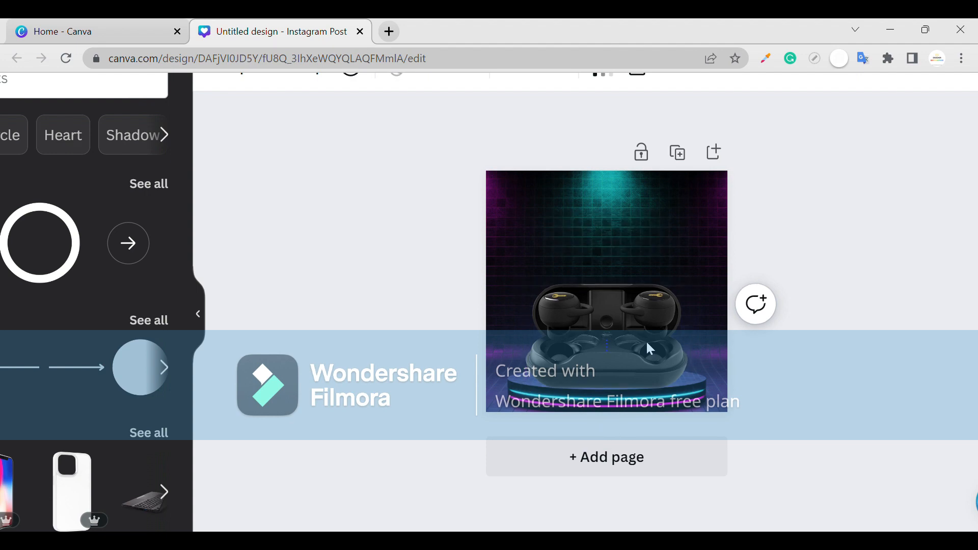
left_click(848, 254)
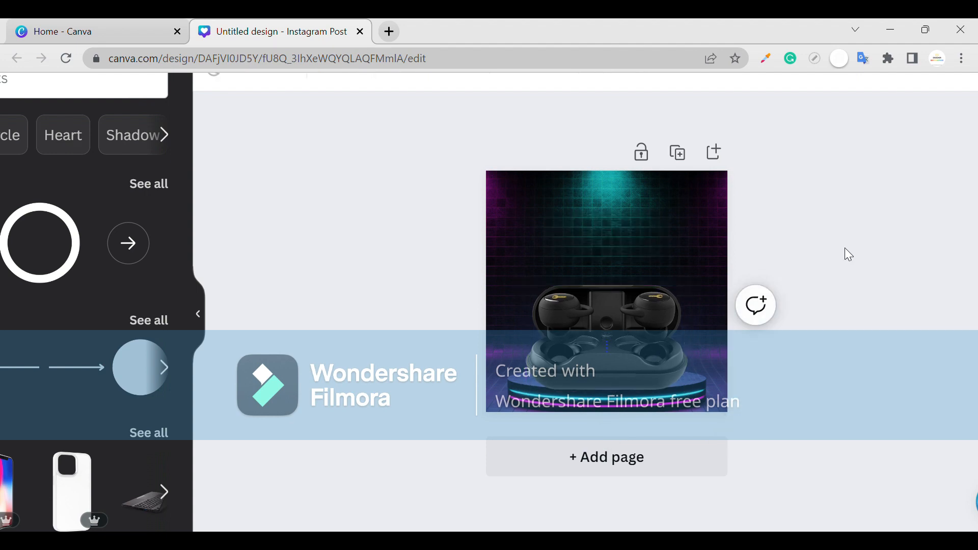
Search the elements for "show lights" and look through the graphics results.
scroll(848, 254, "down", 3)
left_click(223, 158)
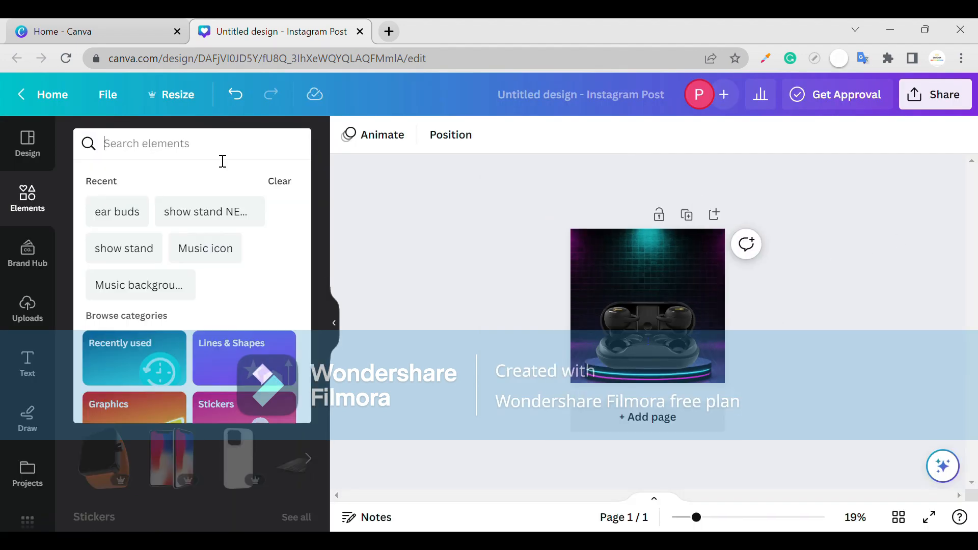
type("SHOW")
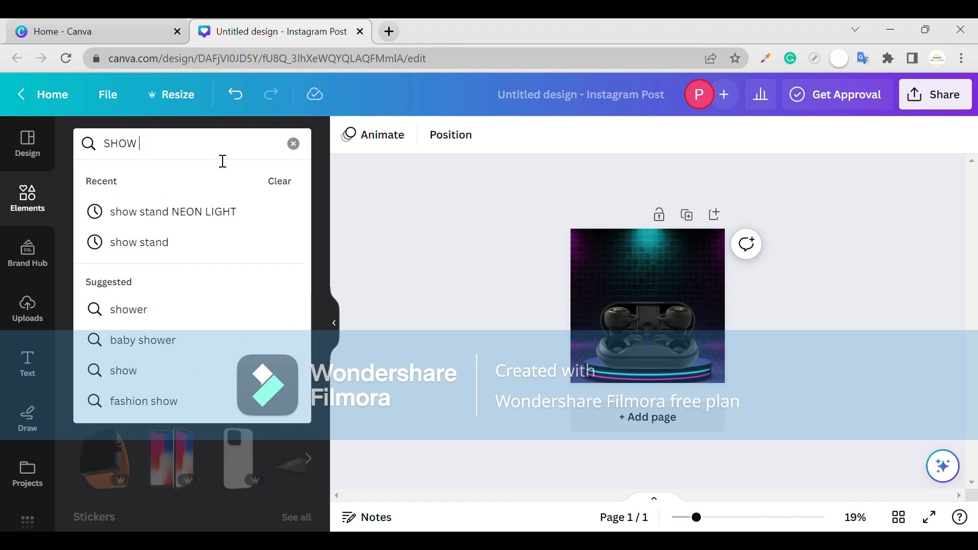
type(" LI")
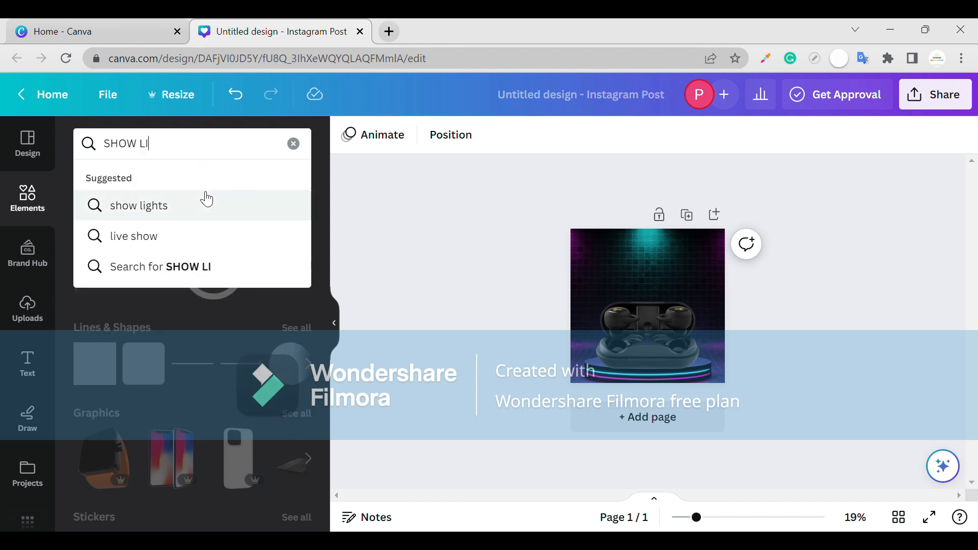
left_click(188, 200)
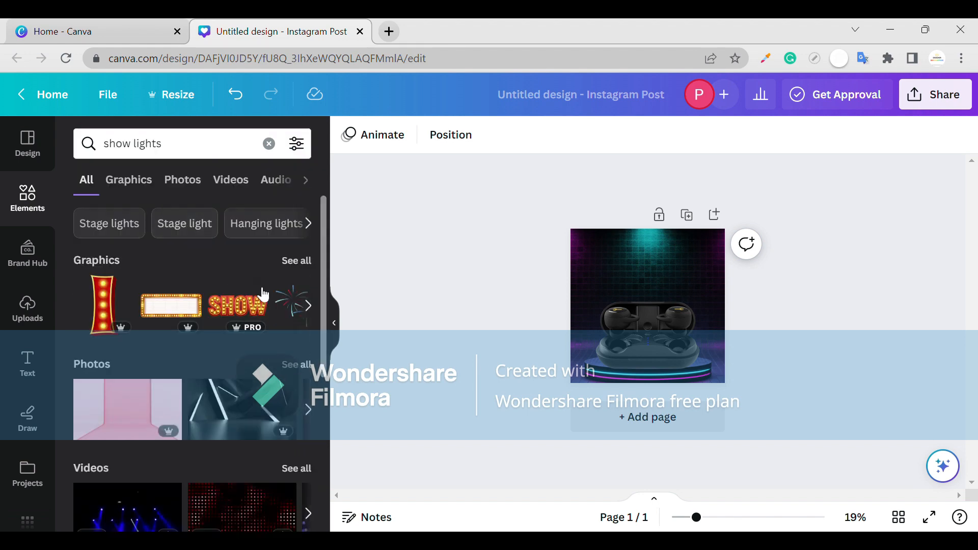
left_click(308, 305)
left_click(308, 306)
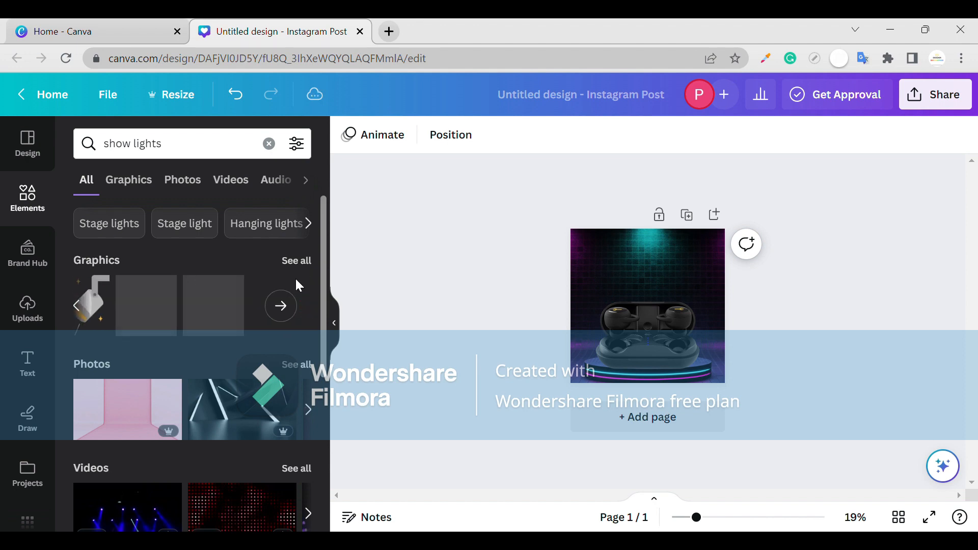
Switch the element search to "Stage lights" and browse all its graphics for a single spotlight beam.
left_click(88, 222)
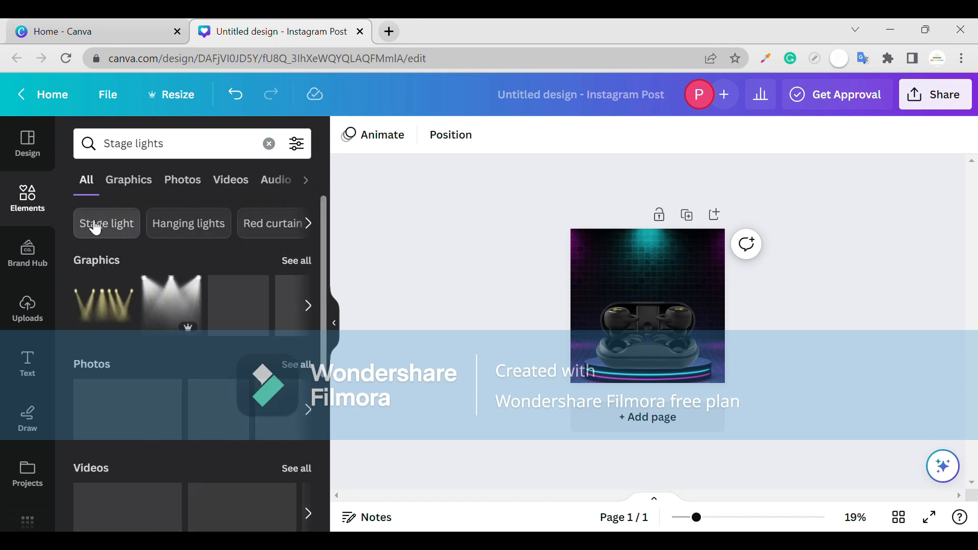
left_click(308, 305)
left_click(308, 305)
left_click(296, 260)
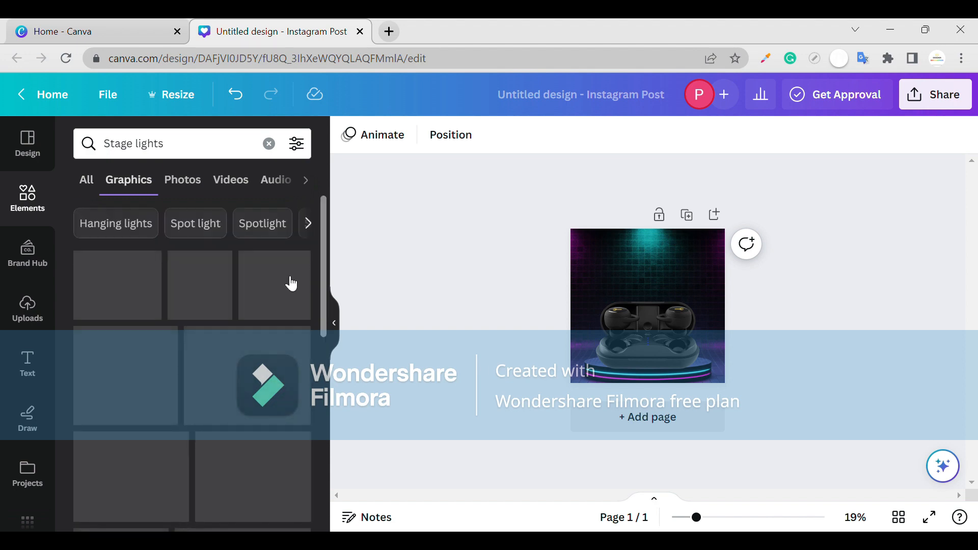
scroll(215, 305, "down", 2)
scroll(215, 304, "down", 10)
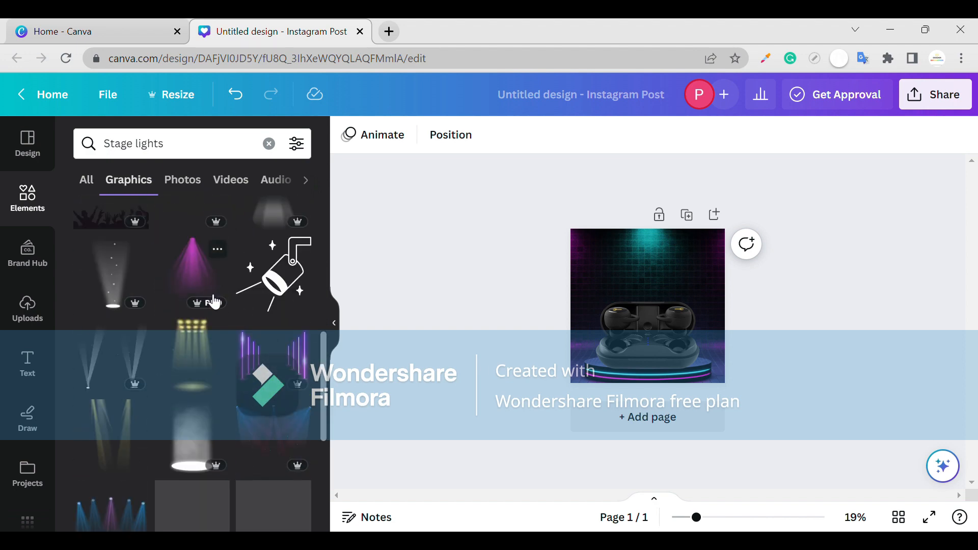
scroll(209, 299, "down", 1)
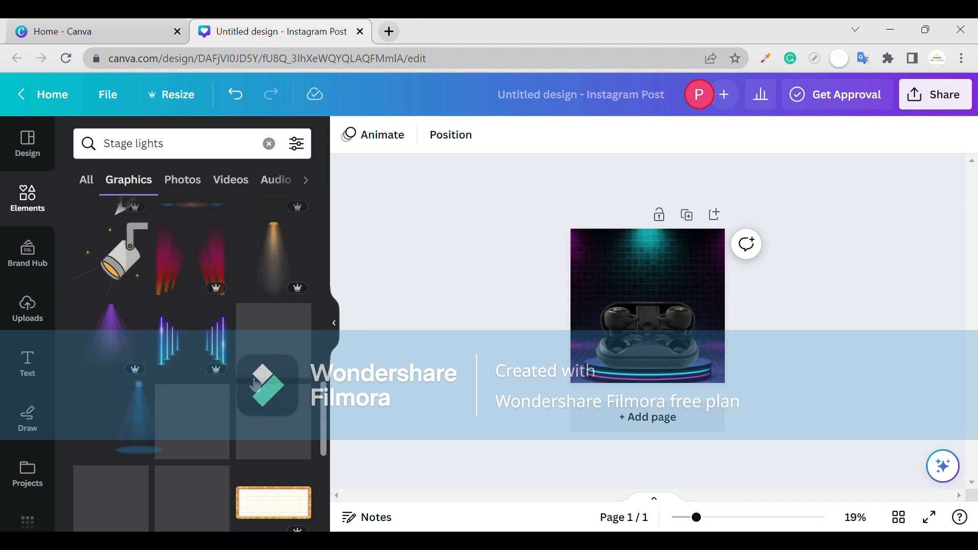
Add the blue spotlight beam graphic and centre it above the earbuds with its source at the page's upper edge.
left_click(112, 423)
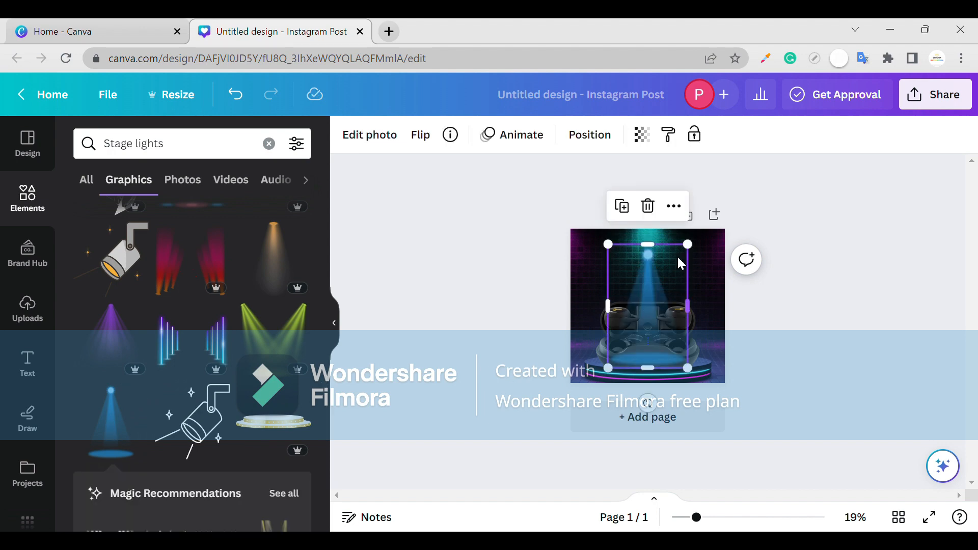
left_click_drag(663, 253, 661, 233)
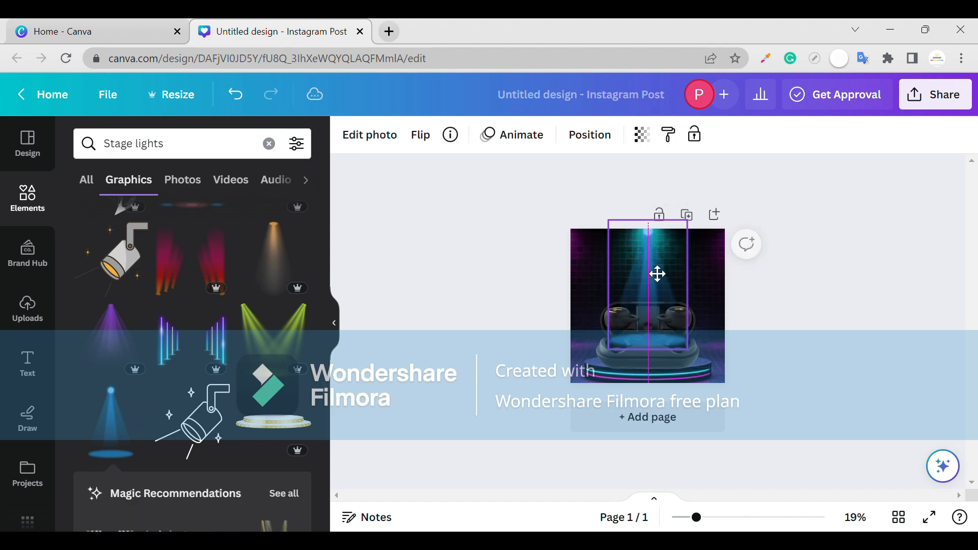
left_click(642, 134)
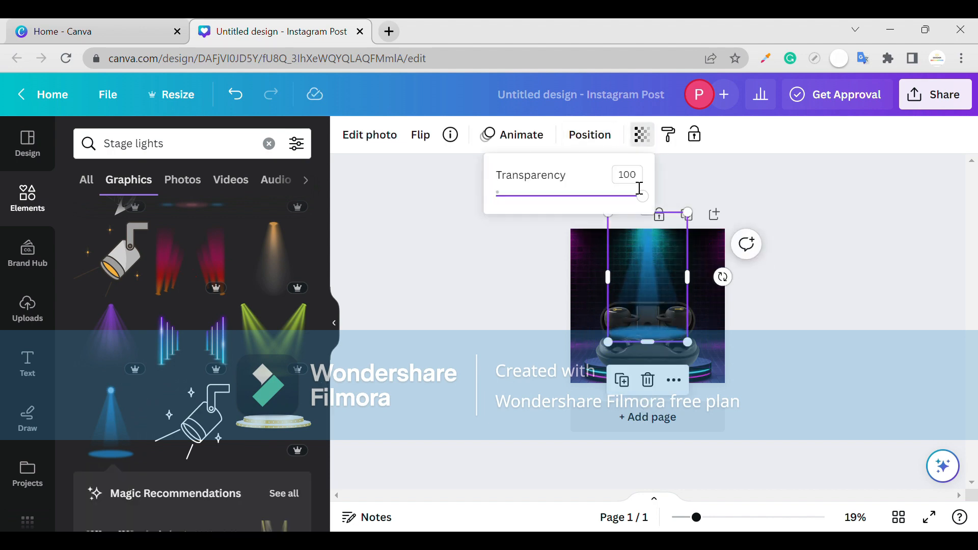
left_click(735, 224)
left_click(744, 318)
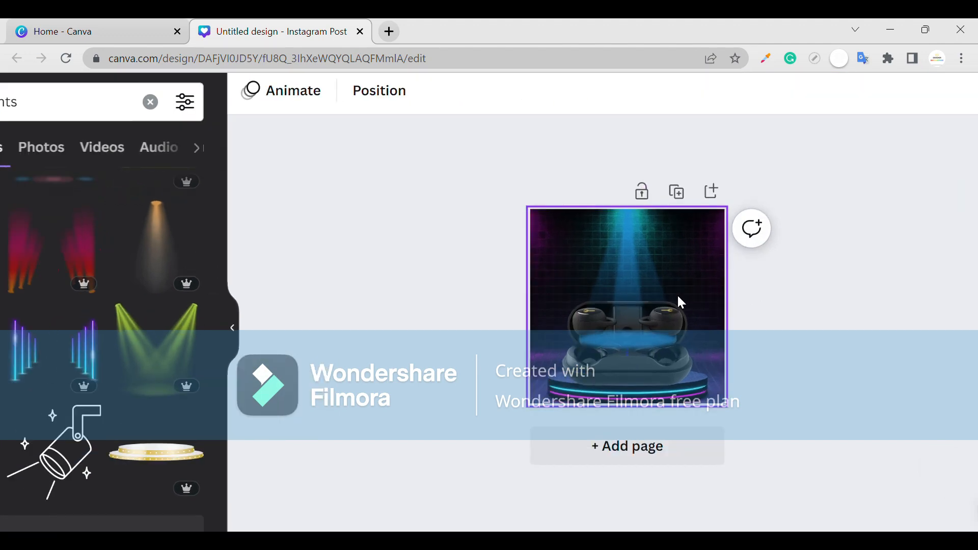
Enlarge the blue spotlight beam and raise it, keeping it centred so its light falls on the earbuds.
left_click(656, 339)
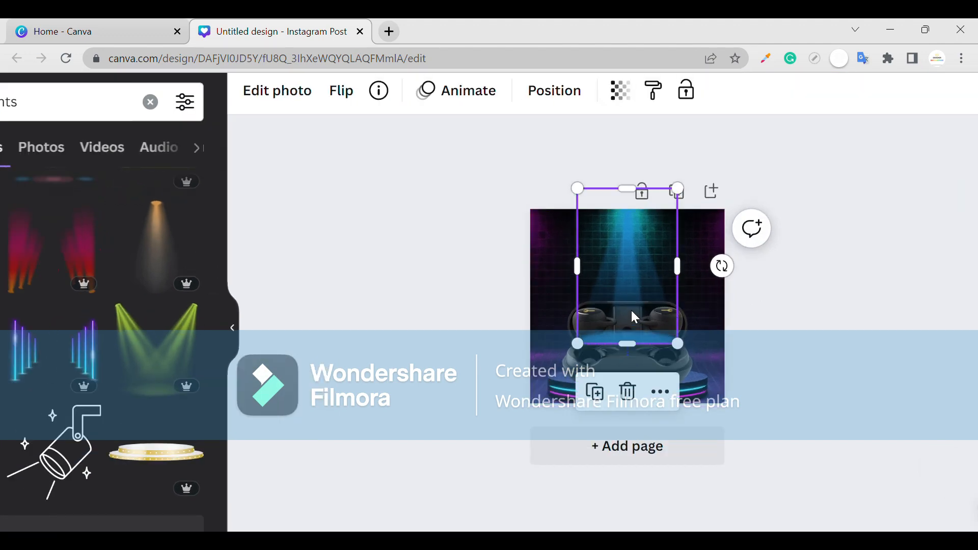
left_click_drag(638, 345, 731, 382)
left_click_drag(678, 329, 661, 299)
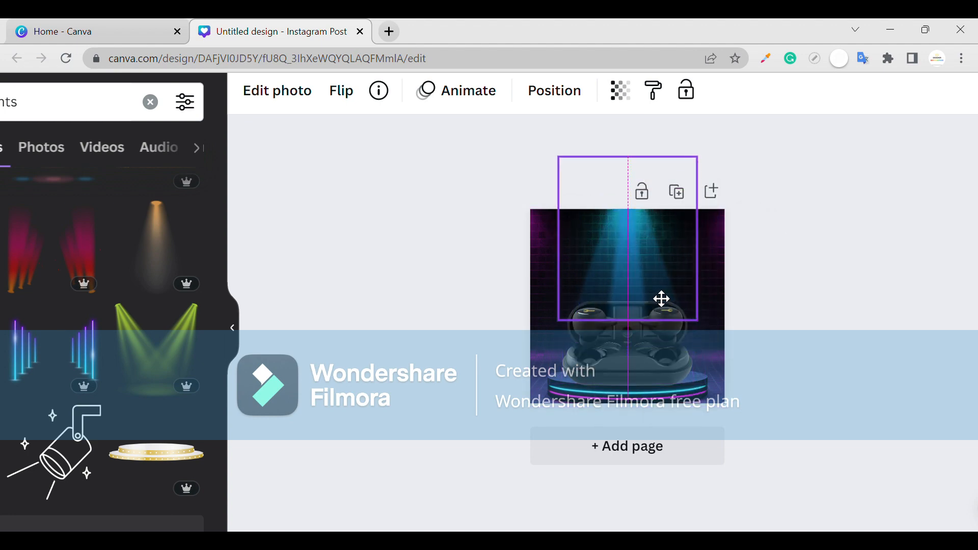
left_click(786, 295)
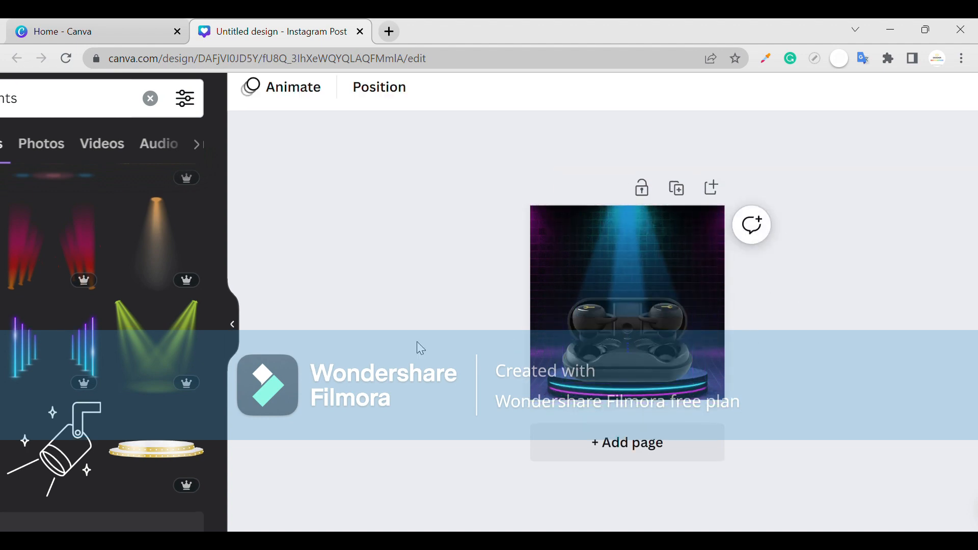
Review the composition at different zoom levels, and clear the element search to look through the recently used elements.
scroll(414, 339, "down", 3)
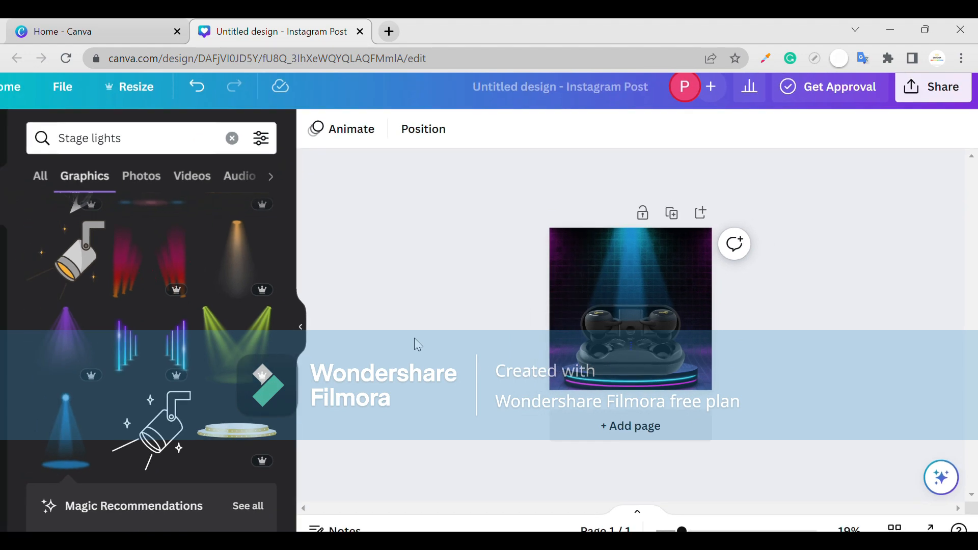
scroll(718, 349, "down", 1)
scroll(722, 354, "down", 2)
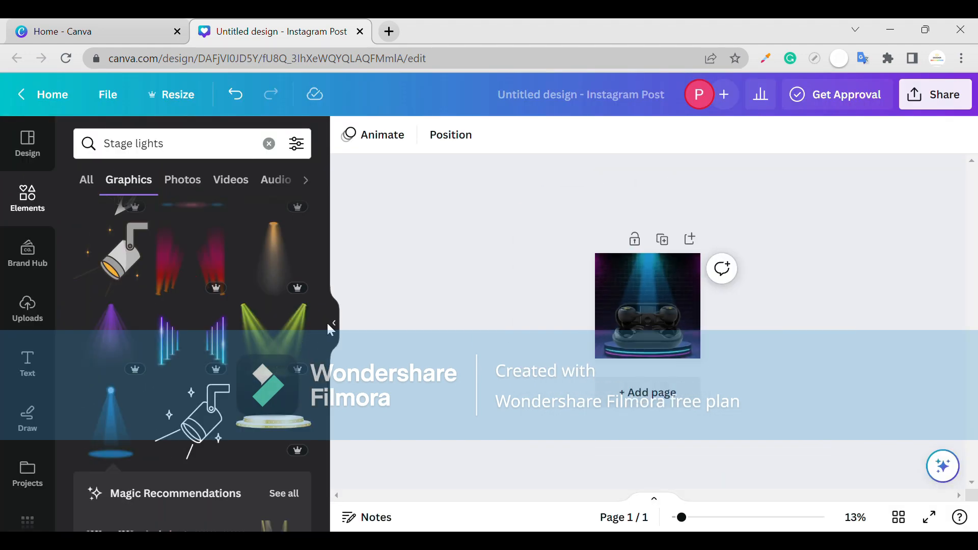
scroll(326, 326, "up", 5)
left_click_drag(682, 517, 725, 517)
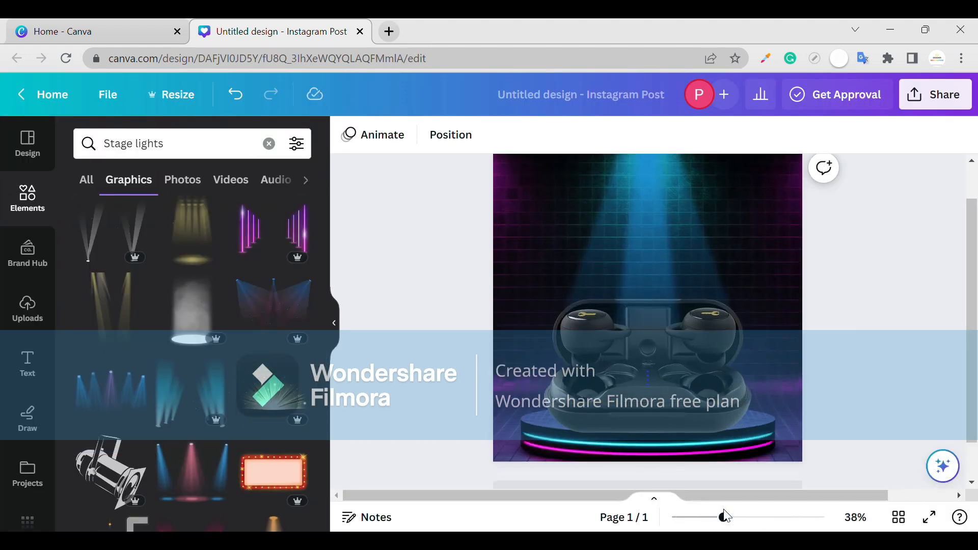
left_click(334, 323)
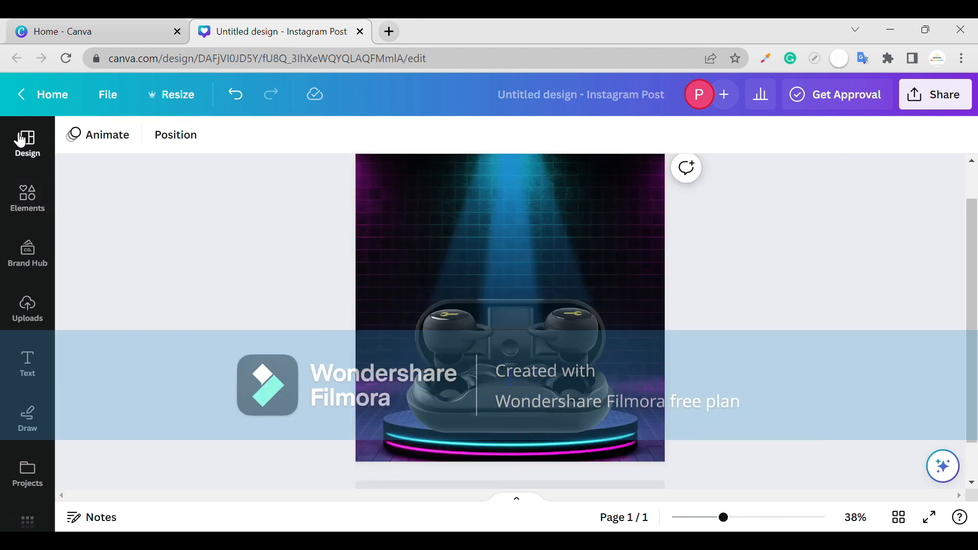
left_click(28, 199)
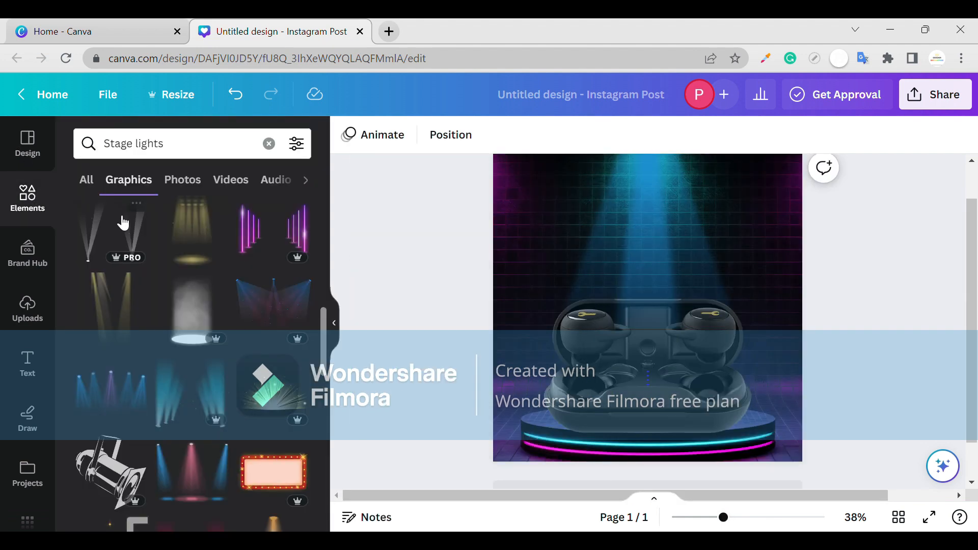
left_click(280, 150)
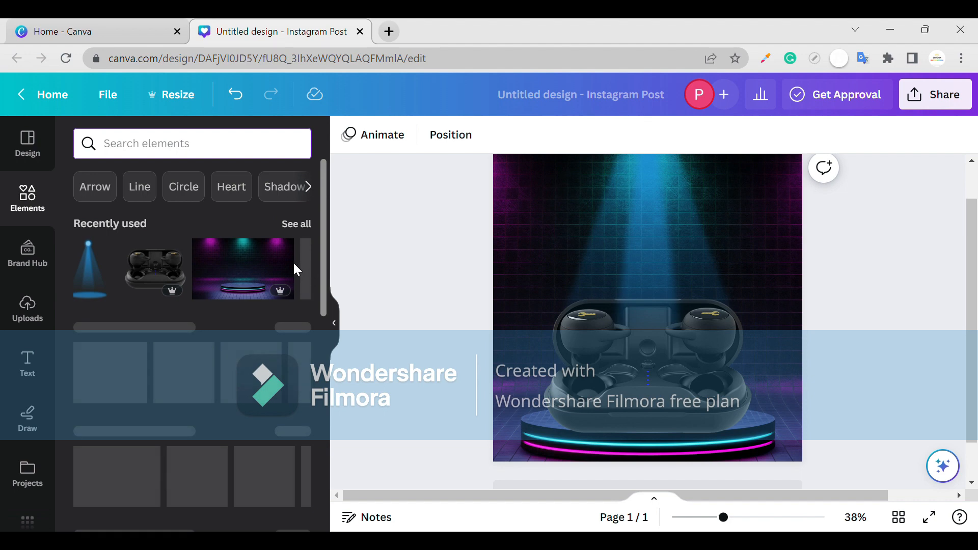
scroll(294, 264, "right", 4)
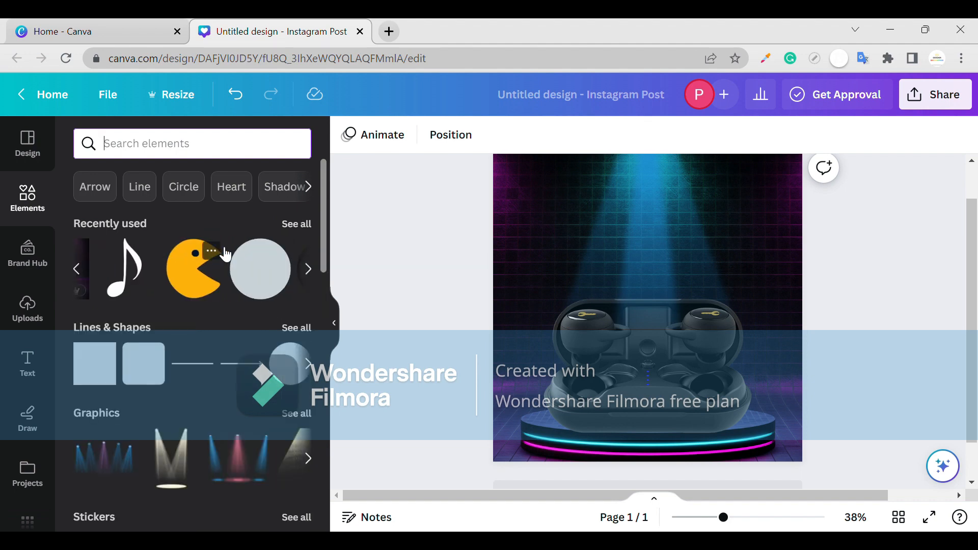
scroll(225, 254, "right", 4)
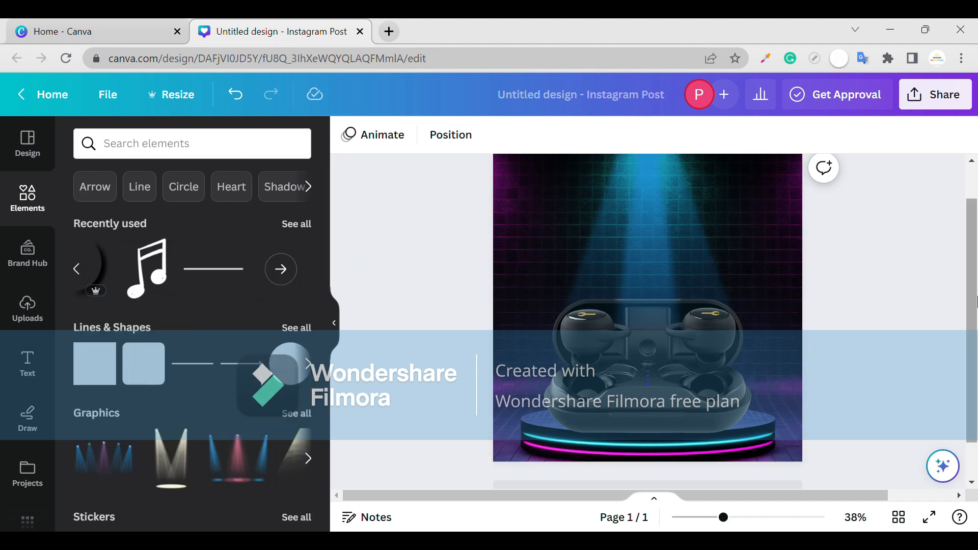
left_click_drag(976, 297, 977, 286)
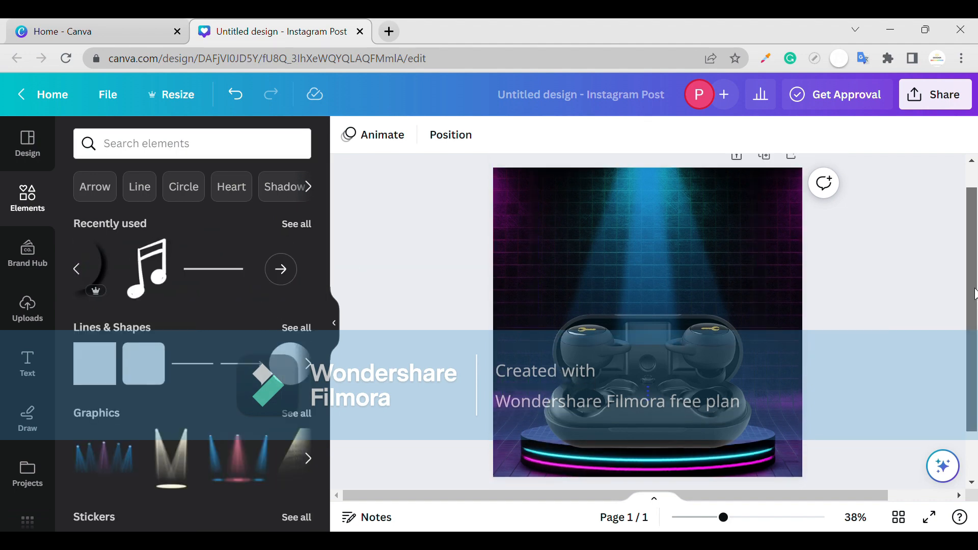
Add the outlined "BE BRAVE" font combination from the text styles to the page.
left_click(9, 377)
scroll(235, 328, "down", 5)
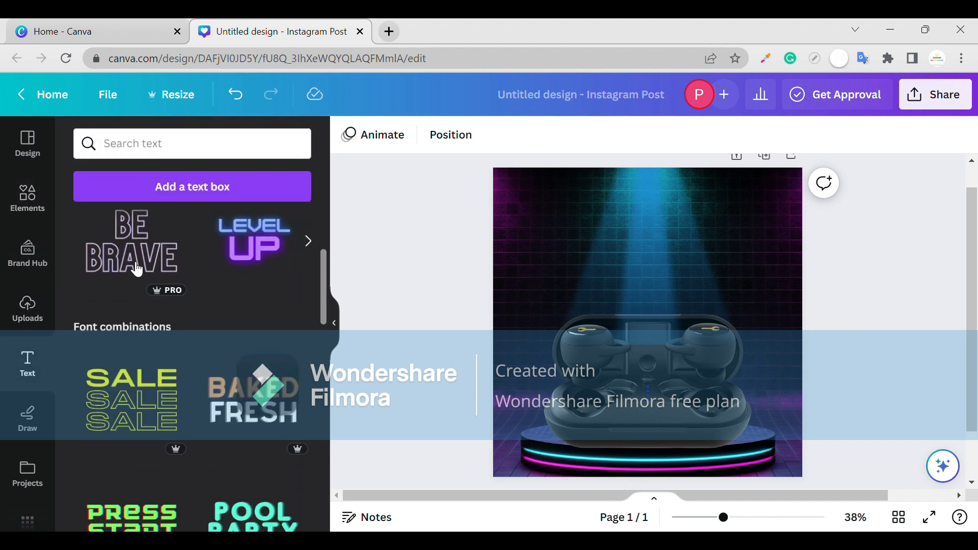
left_click(137, 268)
Replace the "BE BRAVE" wording in the outlined text box with "12".
double_click(693, 294)
left_click(749, 353)
key("BackSpace")
key("BackSpace")
key("BackSpace")
key("BackSpace")
key("BackSpace")
key("BackSpace")
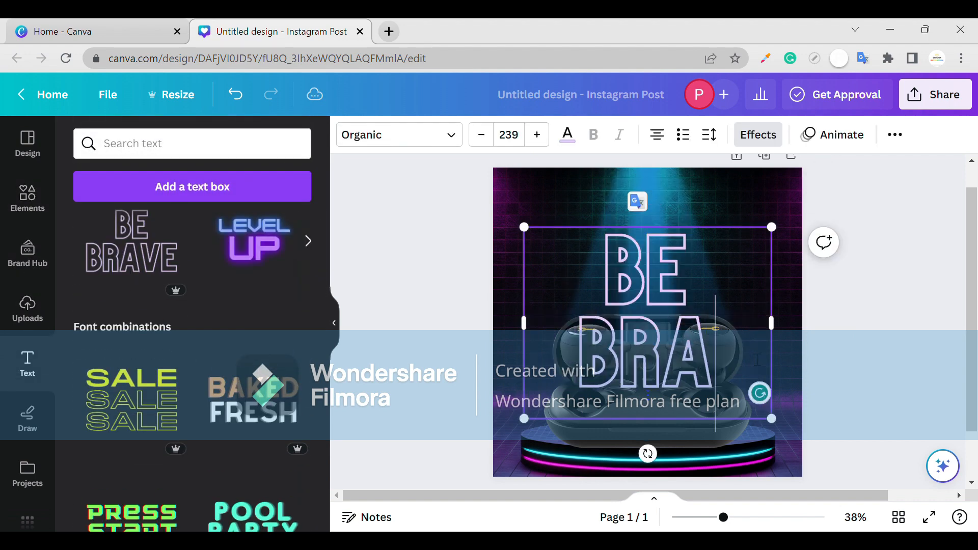
type("12")
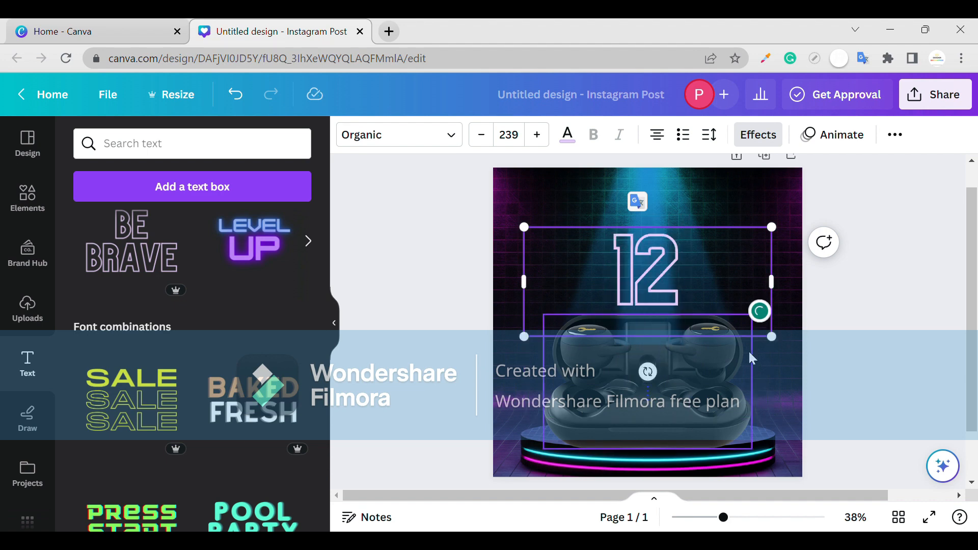
Extend the outlined text to read "12 H" and enlarge it to font size 277.
type(" H")
left_click(835, 346)
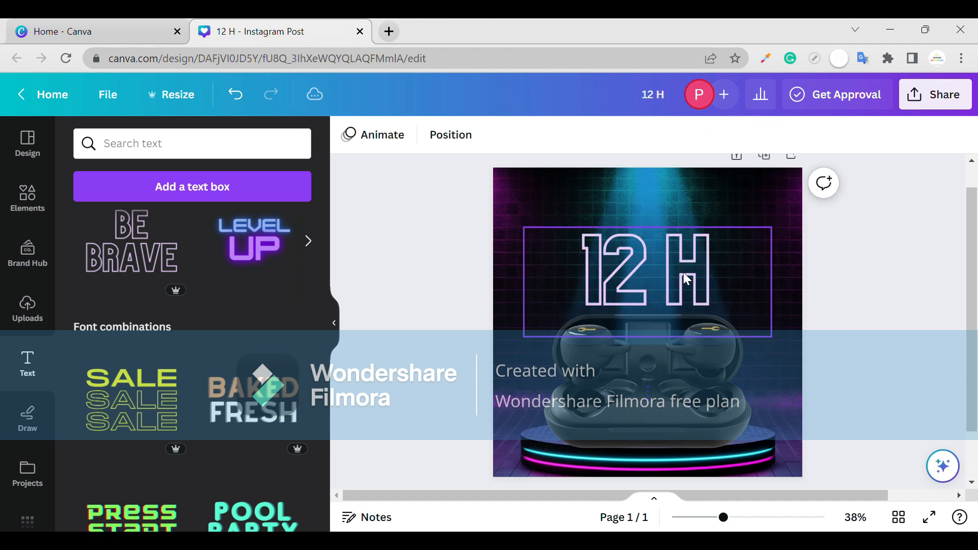
left_click(760, 322)
left_click_drag(772, 336, 815, 381)
Recolour the outlined "12 H" text white and shift it slightly left to centre it on the page.
left_click(567, 134)
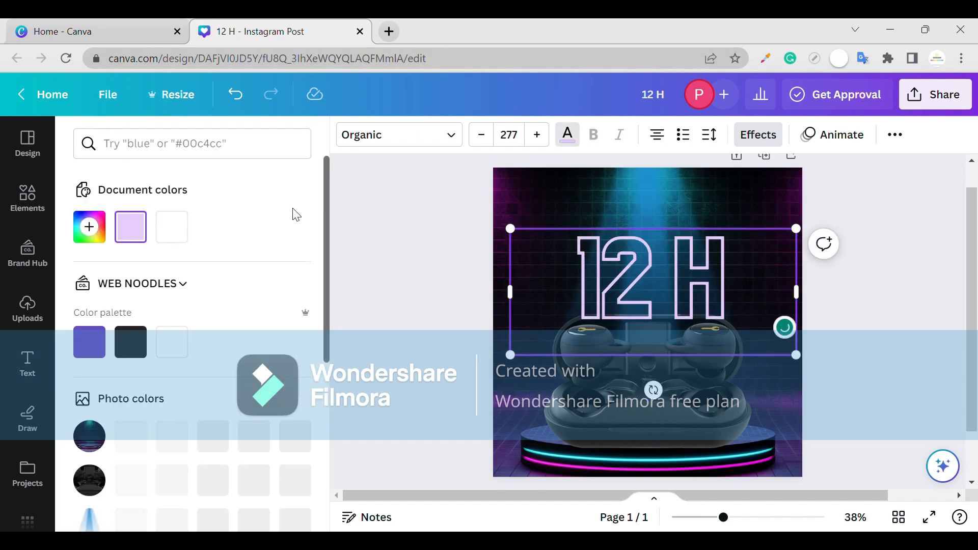
left_click(171, 342)
left_click(823, 243)
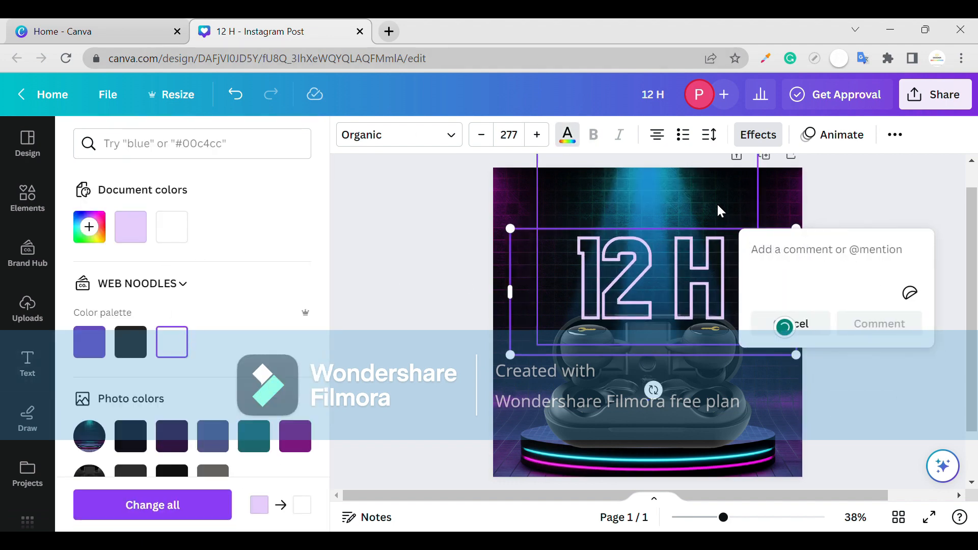
left_click(717, 211)
left_click(580, 264)
left_click(567, 134)
left_click(181, 338)
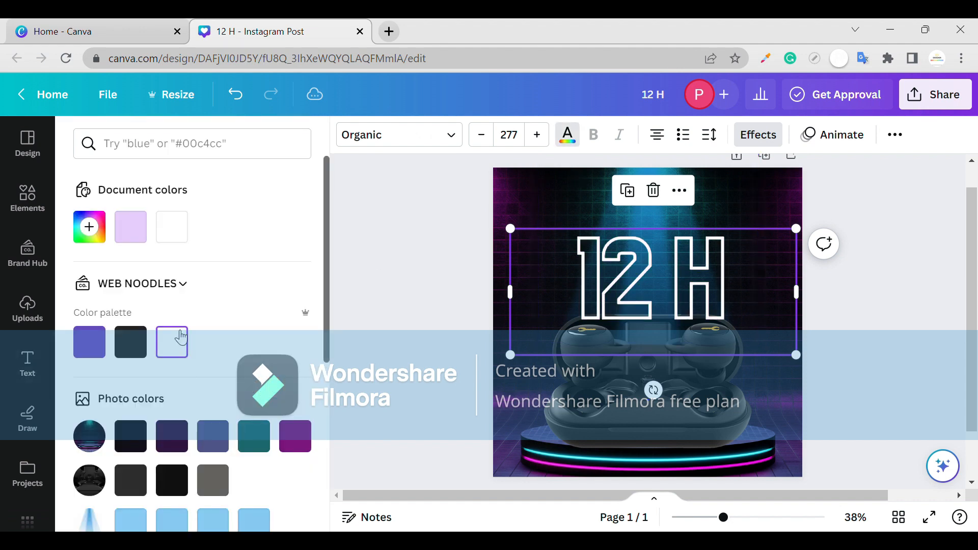
left_click_drag(770, 281, 765, 282)
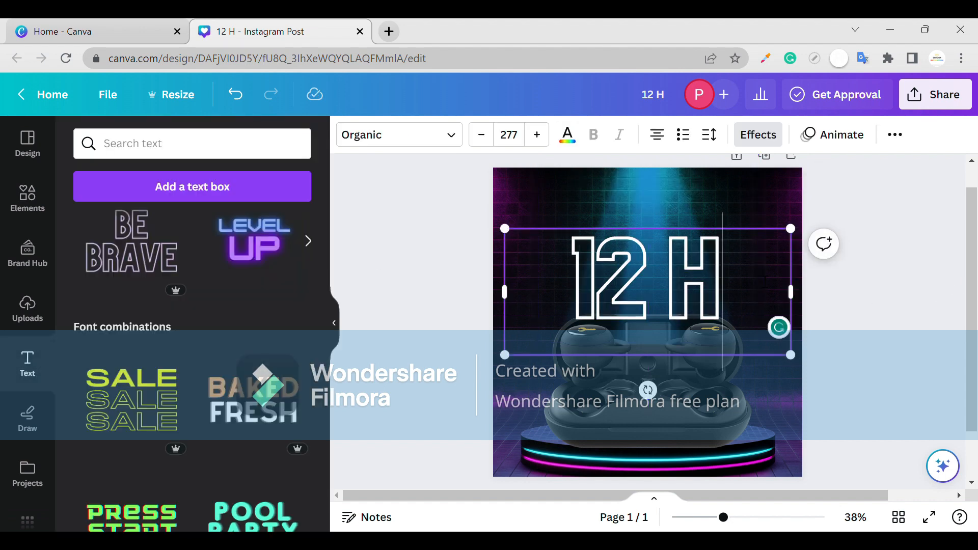
type("1")
left_click(878, 261)
double_click(738, 269)
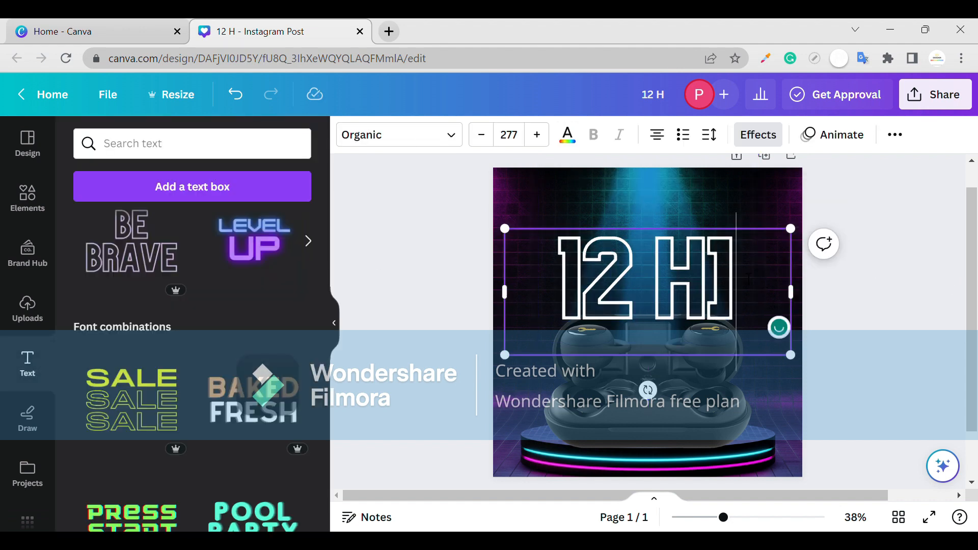
key("BackSpace")
left_click(796, 269)
left_click(747, 275)
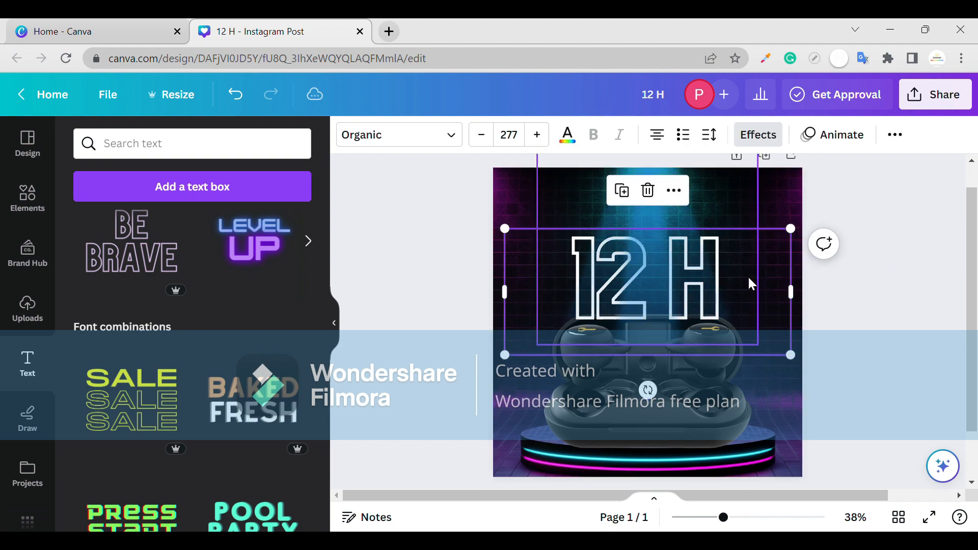
Try a transparency value of about 79 on the blue spotlight beam.
left_click(868, 271)
double_click(720, 259)
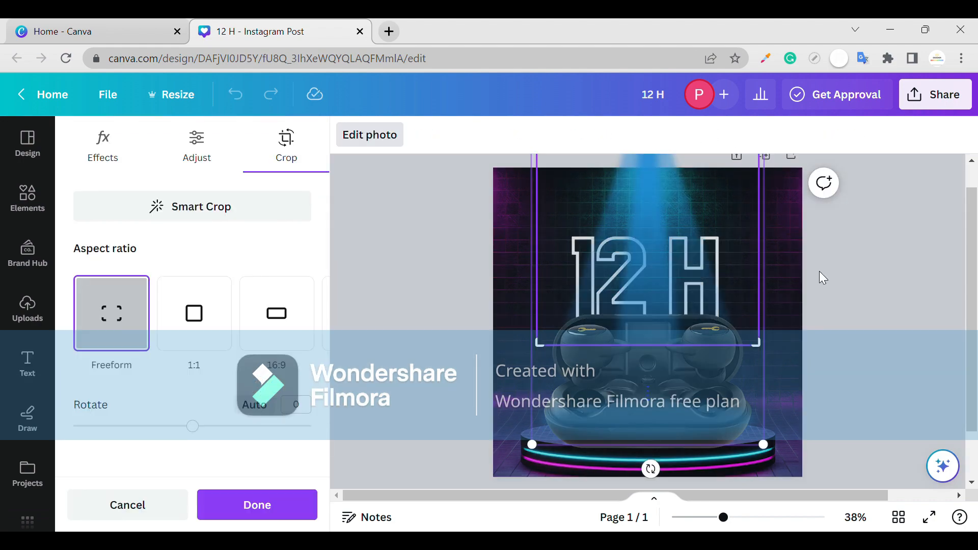
left_click(819, 271)
left_click(642, 135)
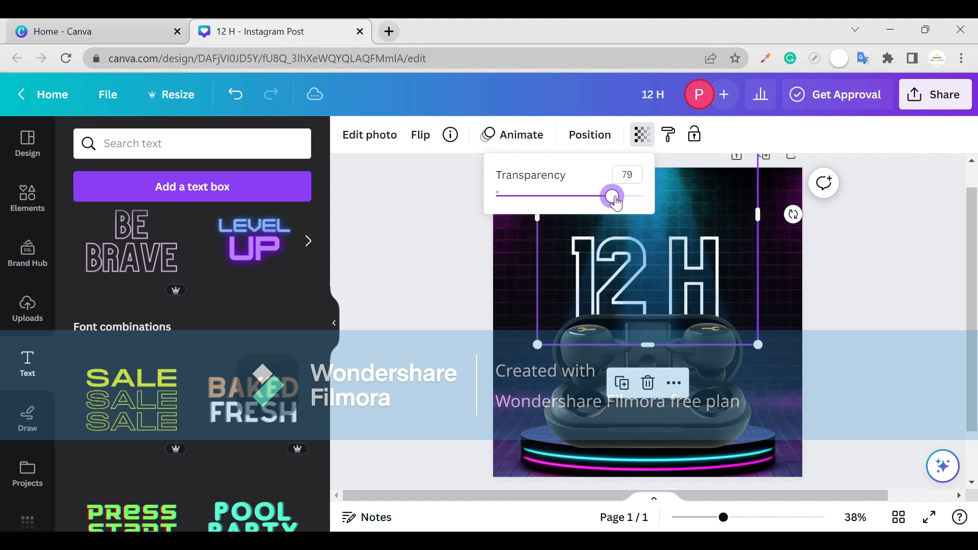
left_click_drag(615, 201, 639, 197)
left_click(942, 258)
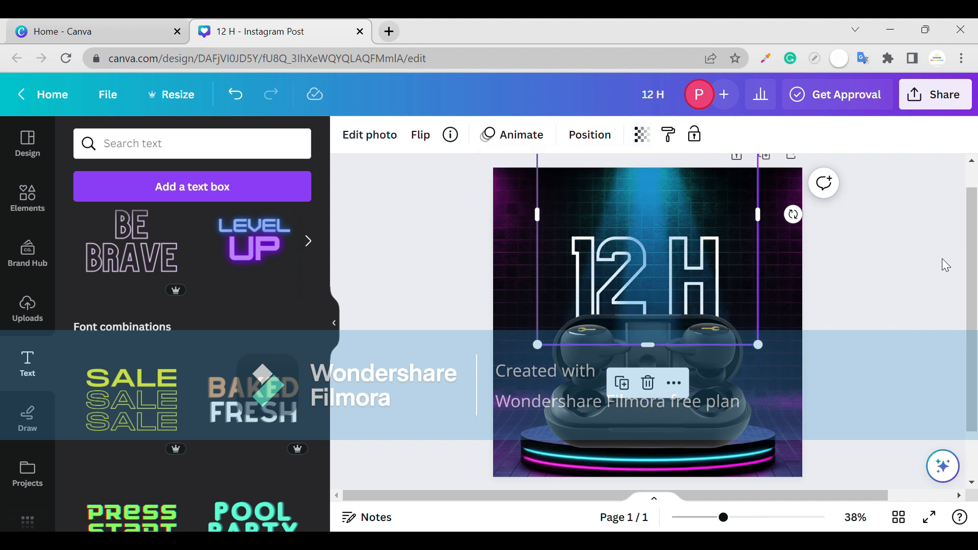
Reduce the opacity of the outlined "12 H" text so it fades into the brick wall behind the earbuds.
left_click(534, 288)
left_click(895, 135)
left_click(833, 171)
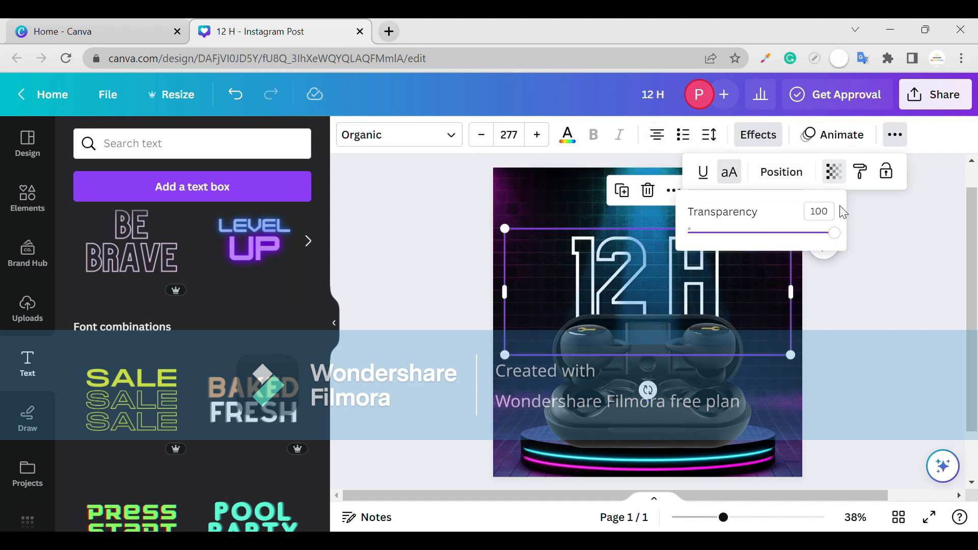
left_click_drag(810, 244, 755, 248)
left_click(894, 258)
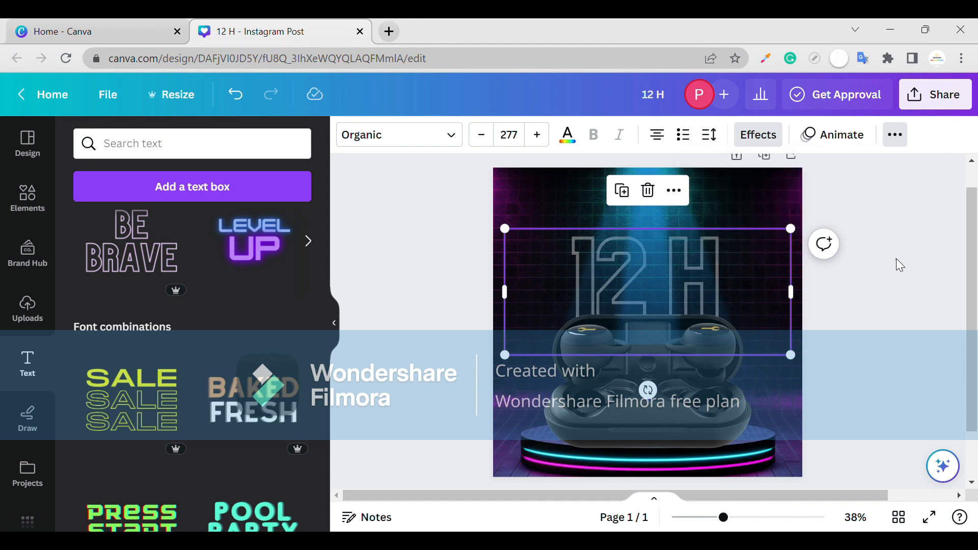
left_click(894, 259)
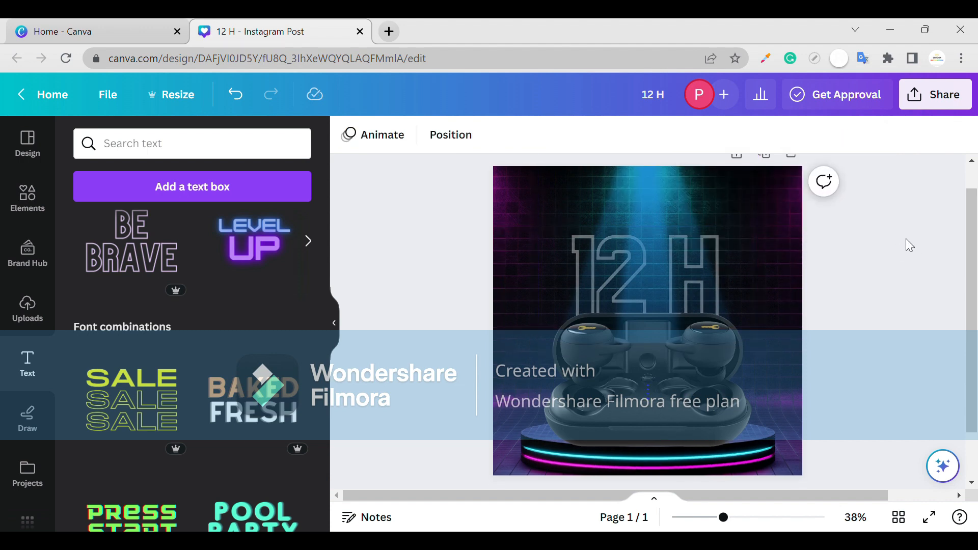
Add a circle from the basic lines and shapes to the page.
scroll(905, 239, "down", 2)
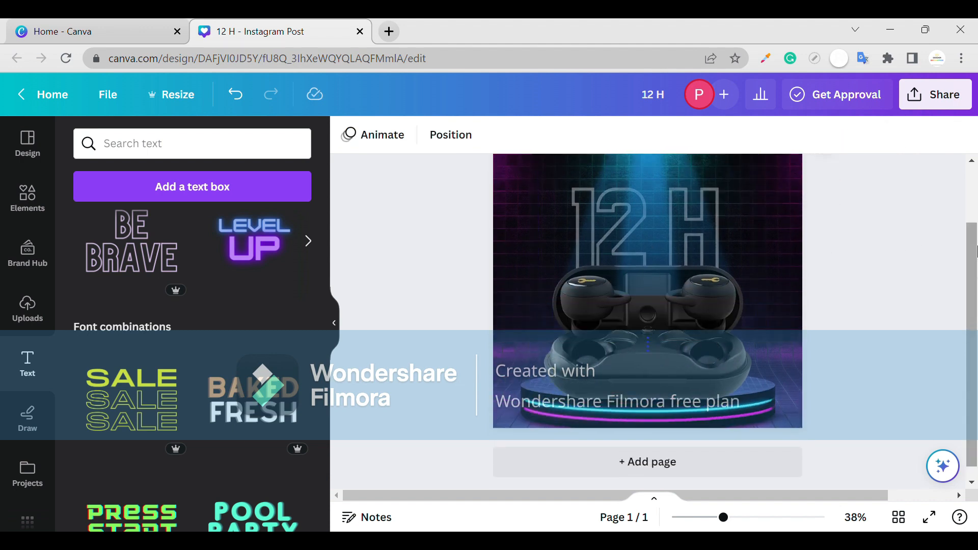
scroll(858, 269, "up", 1)
scroll(820, 217, "down", 1)
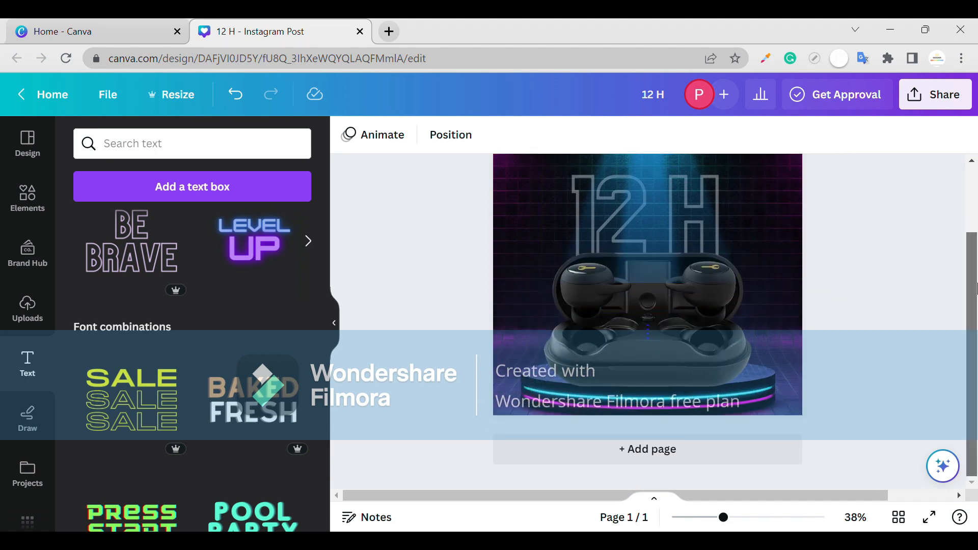
left_click(28, 197)
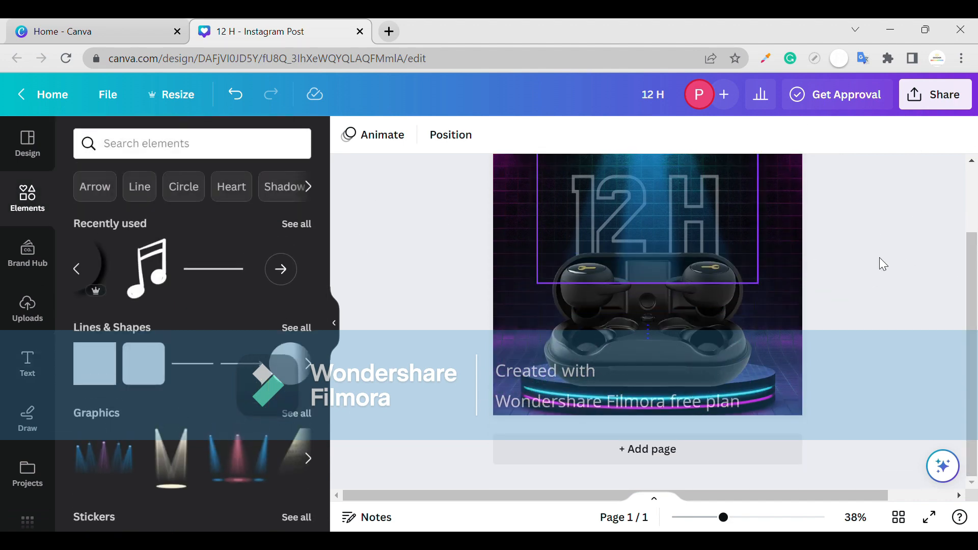
left_click(308, 363)
left_click(105, 355)
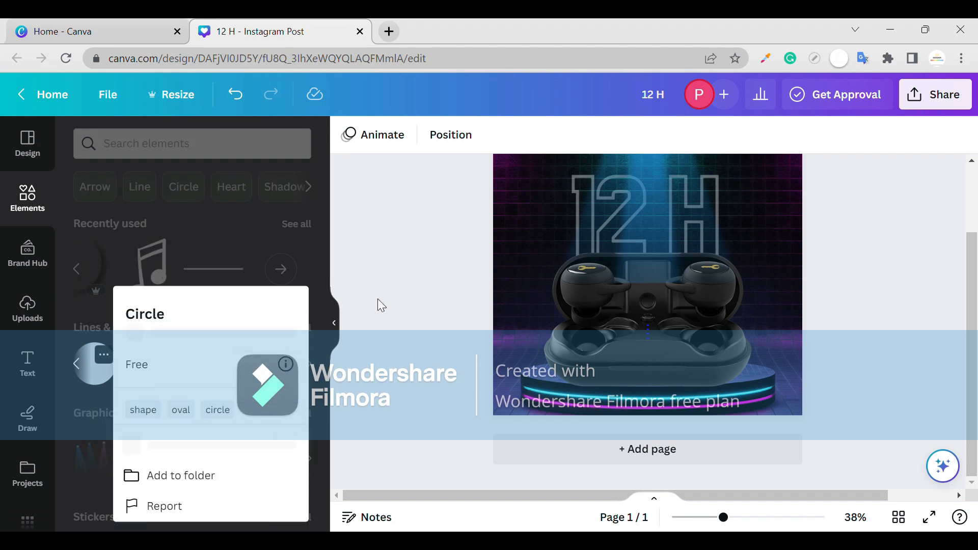
left_click(379, 305)
left_click(102, 369)
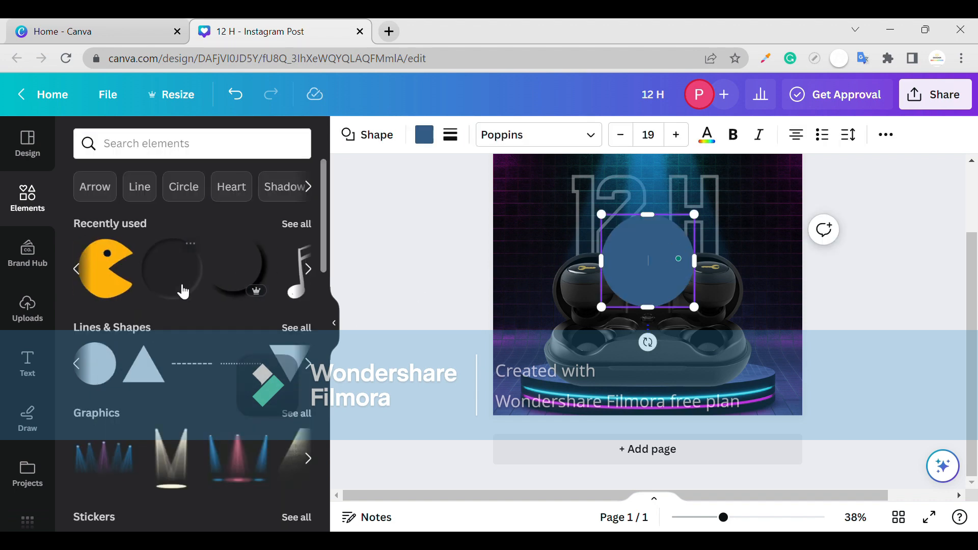
Shrink the circle and place it near the page's left edge, beside the earbuds case.
left_click_drag(643, 274, 527, 351)
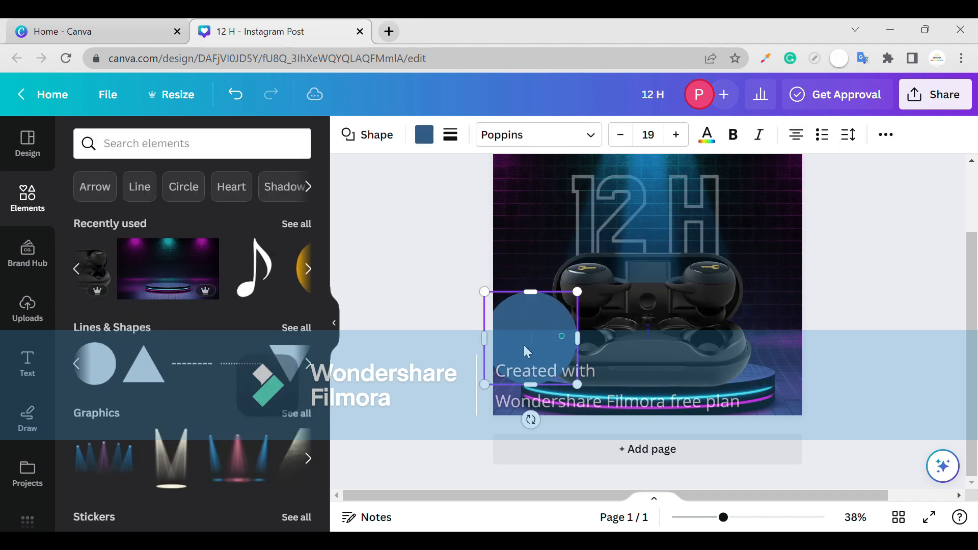
left_click_drag(585, 297, 539, 297)
left_click_drag(505, 337, 510, 326)
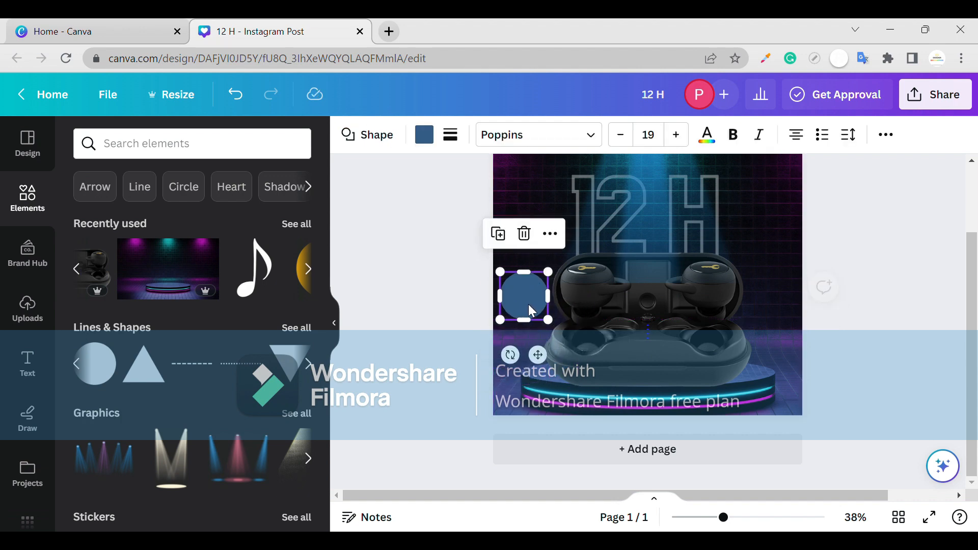
left_click(506, 315)
Add the recently used single music note graphic over the circle.
scroll(509, 318, "up", 4)
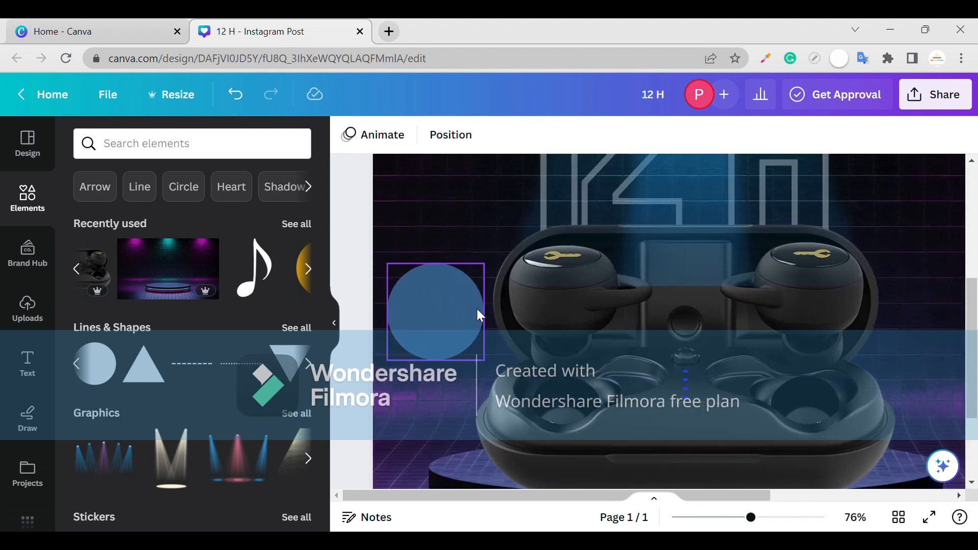
left_click(477, 308)
left_click_drag(253, 270, 408, 280)
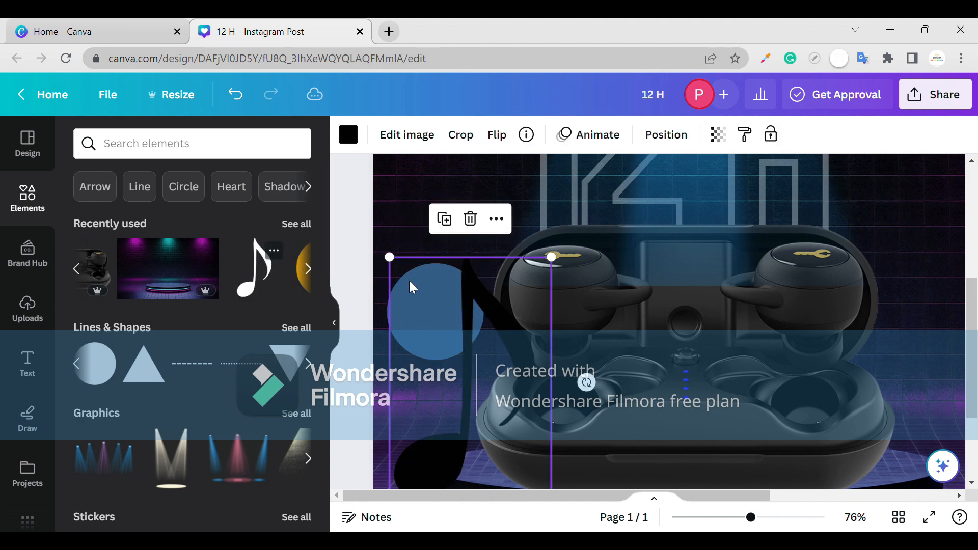
Change the circle's fill colour to white.
left_click(391, 295)
left_click(424, 134)
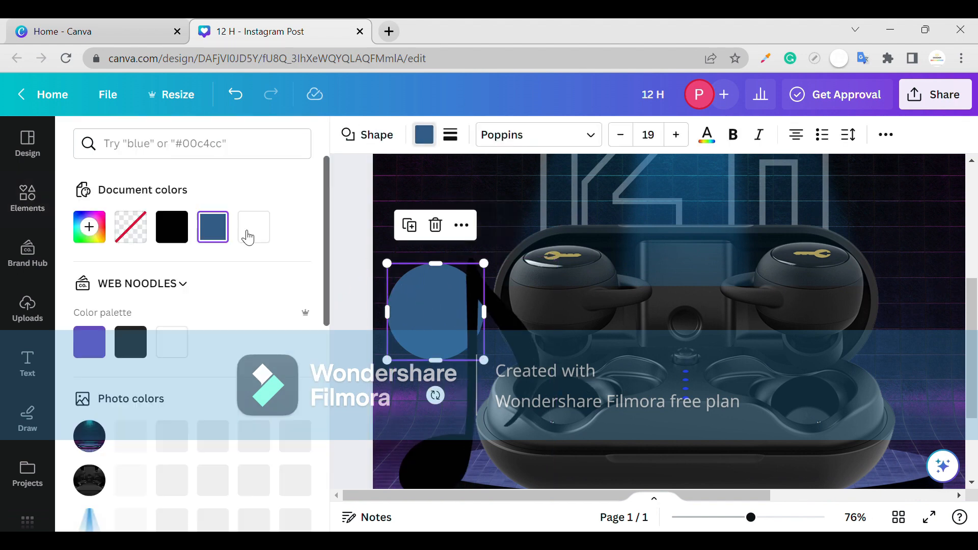
left_click(254, 226)
left_click(143, 233)
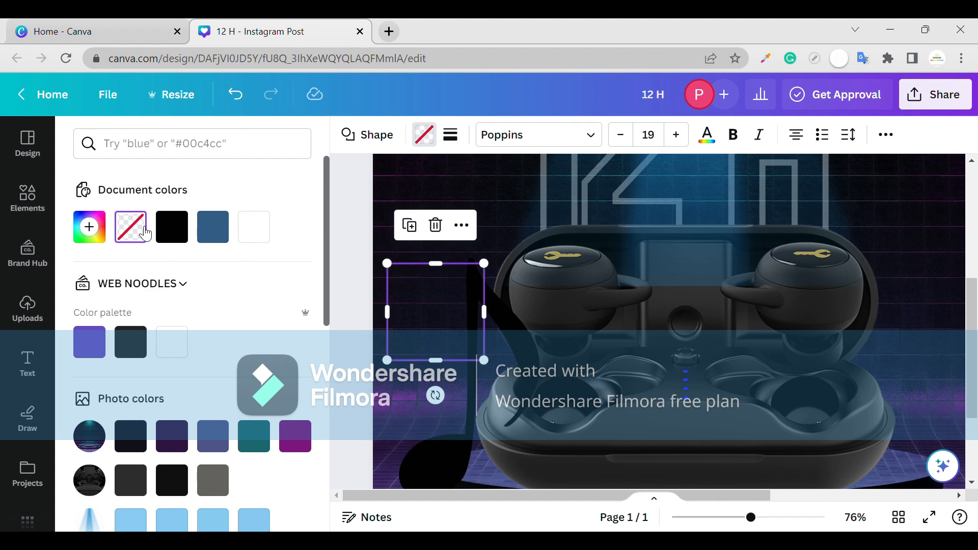
left_click(253, 233)
Shrink the black music note and position it inside the white circle.
left_click(535, 262)
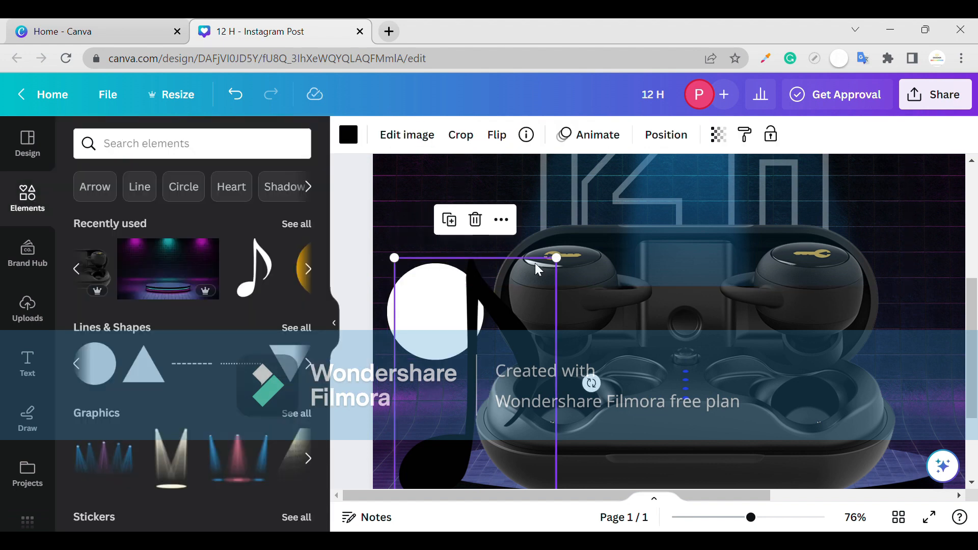
left_click(441, 385)
left_click(442, 379)
left_click_drag(539, 286, 451, 411)
left_click_drag(425, 443, 440, 315)
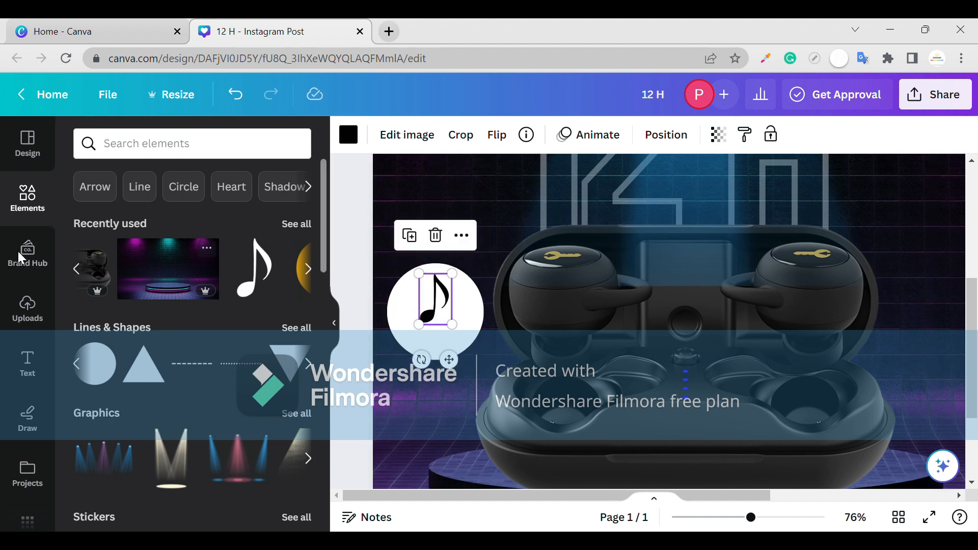
Add a heading text box, clear its placeholder wording and move it just below the white circle.
left_click(28, 361)
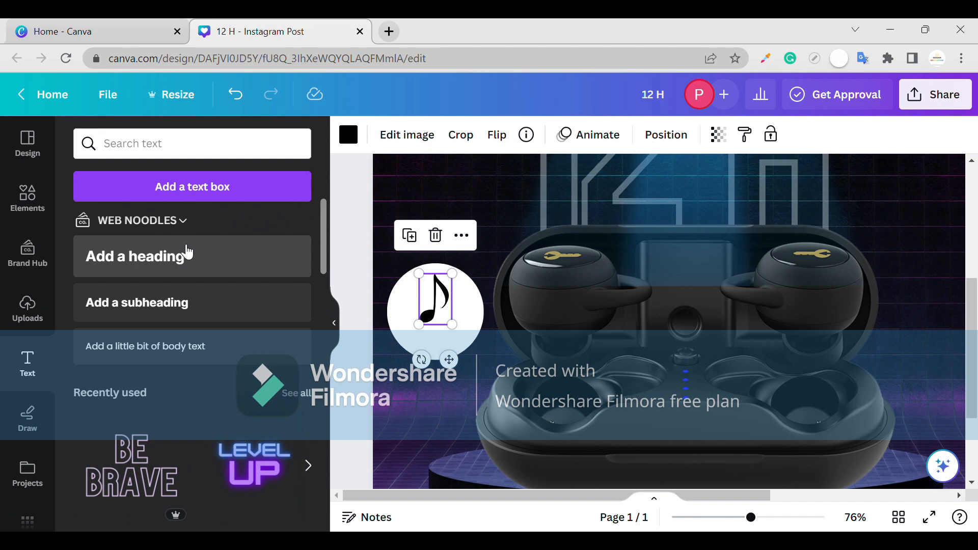
left_click_drag(203, 249, 421, 362)
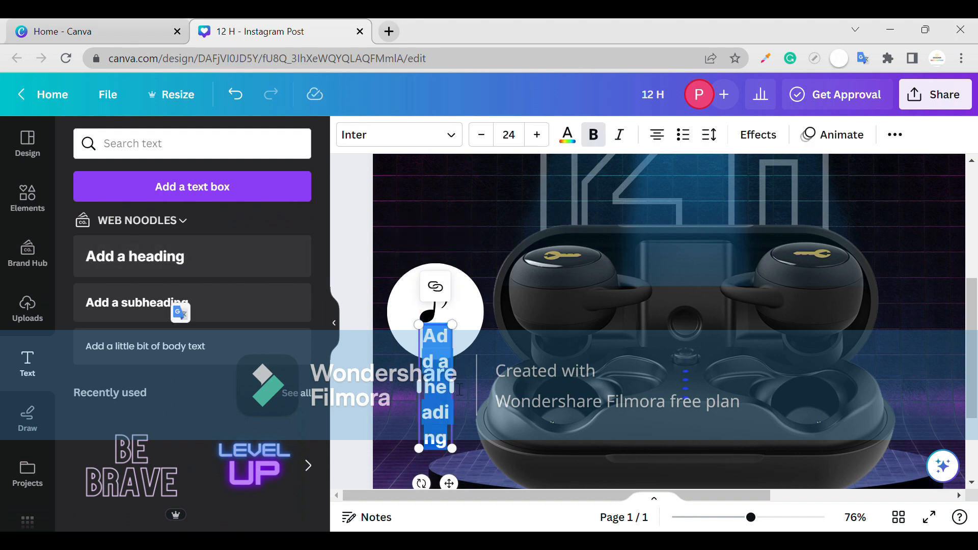
key("BackSpace")
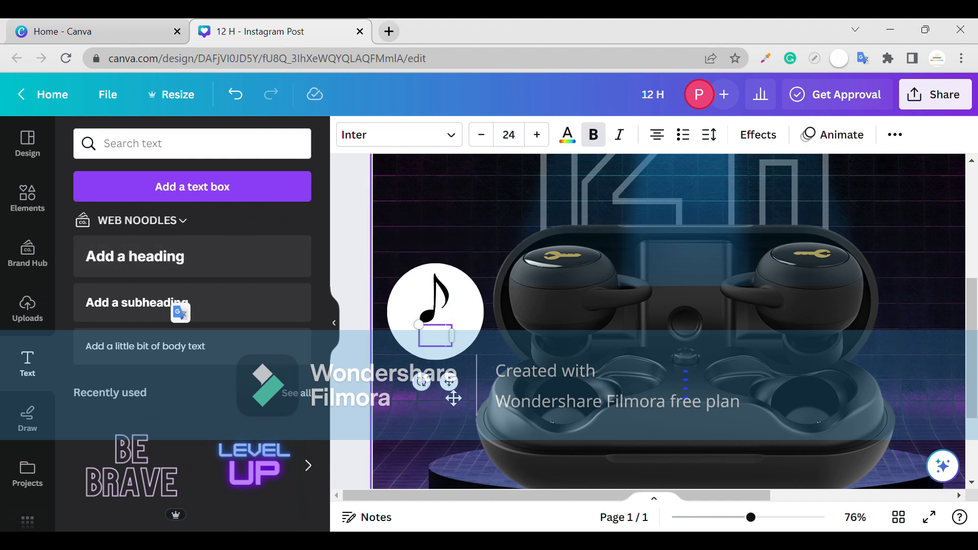
left_click_drag(452, 393, 451, 426)
Enter "12 hours of music" in the heading below the circle and widen its box to fit one line.
type("12")
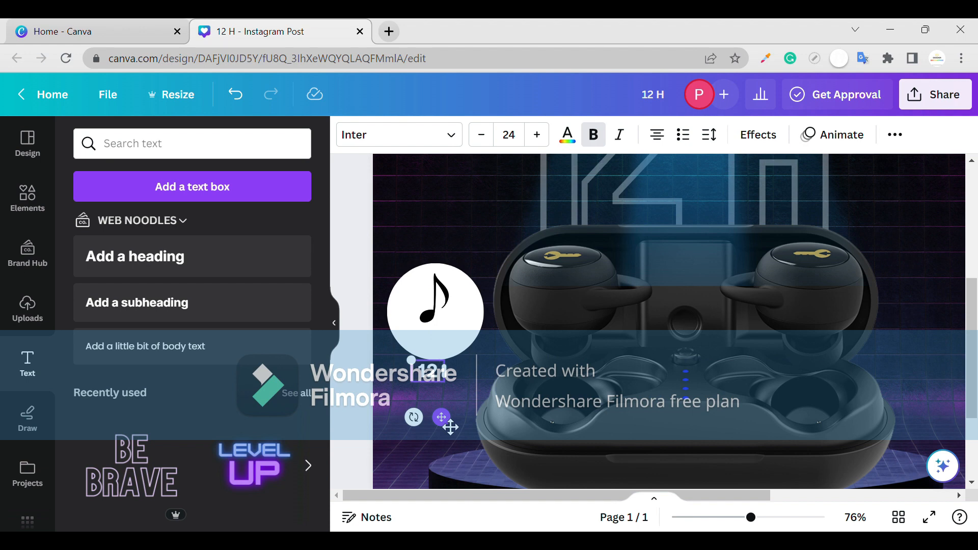
type("H")
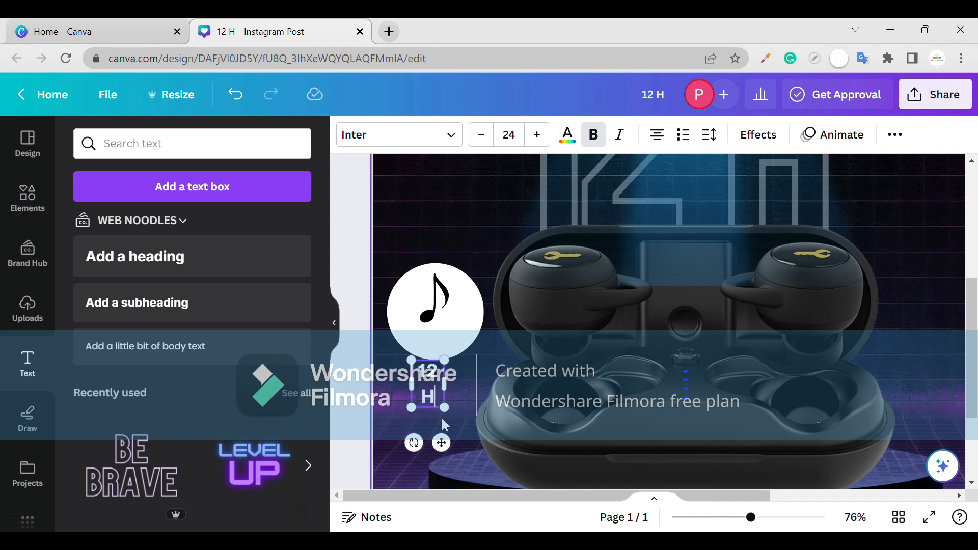
key("BackSpace")
key("BackSpace")
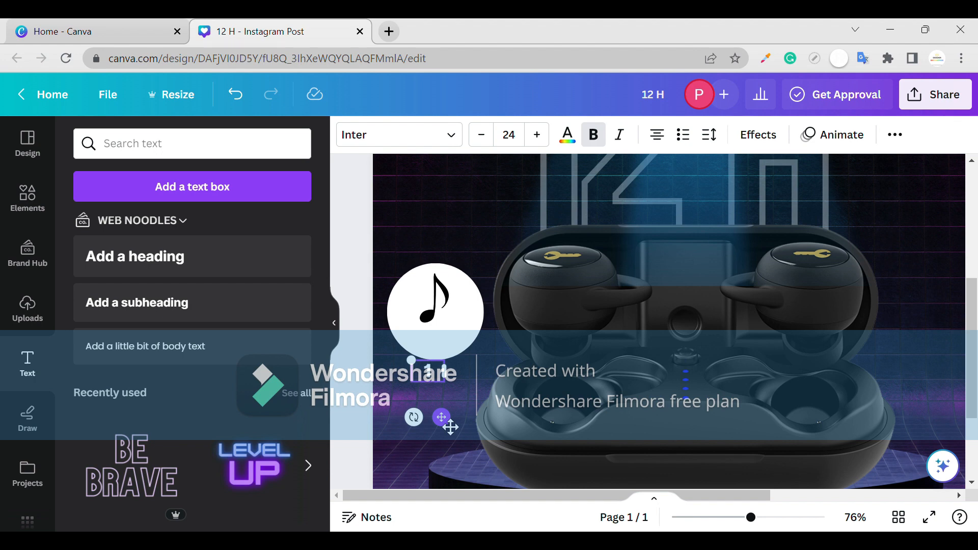
type("hours")
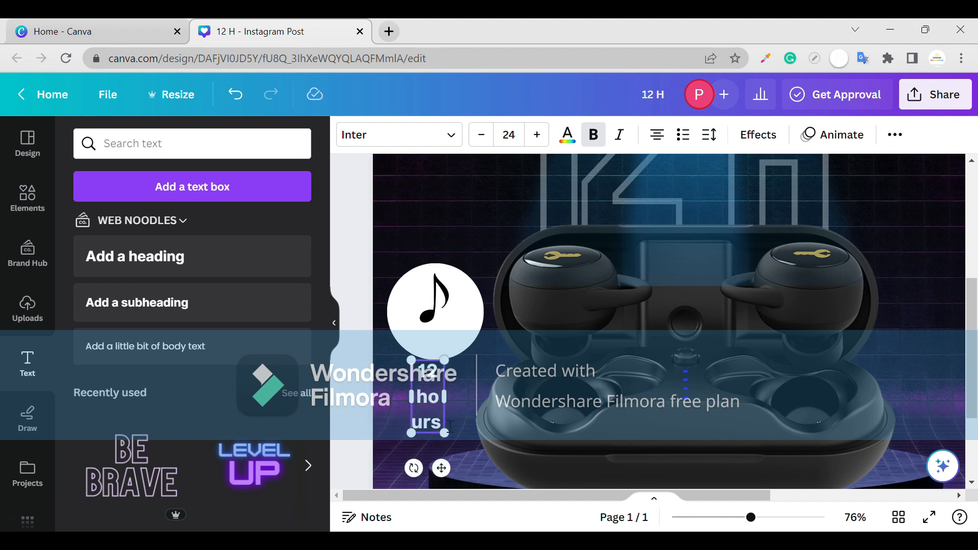
type(" of music")
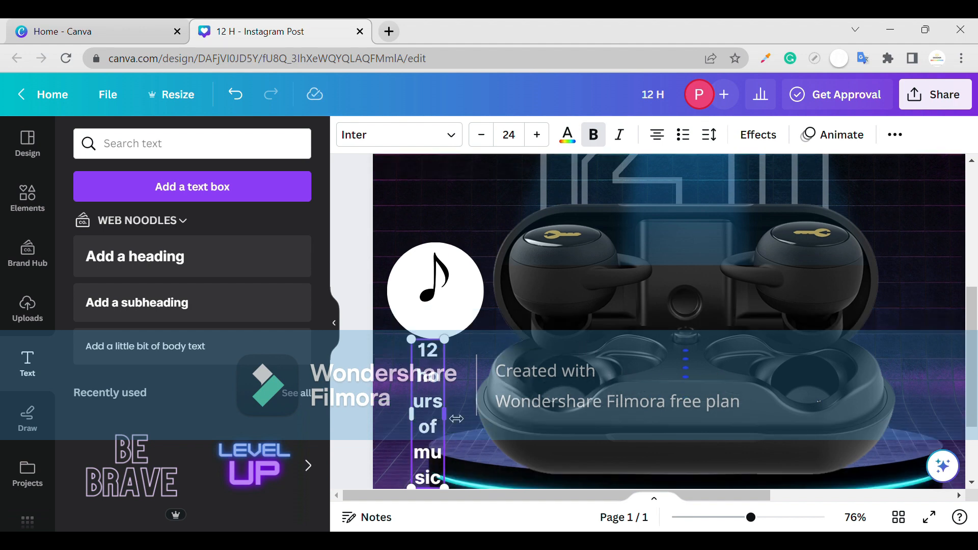
left_click_drag(457, 418, 591, 387)
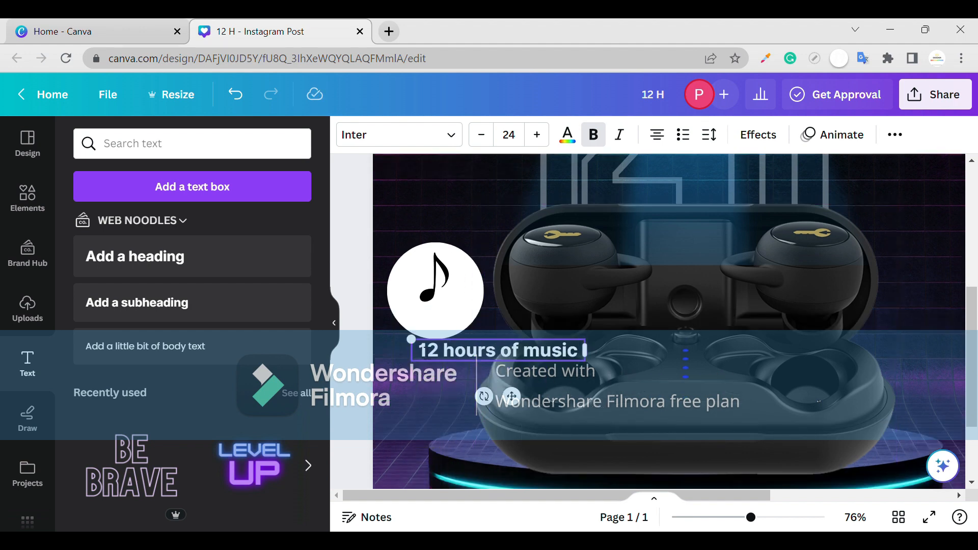
Narrow the "12 hours of music" text box so it wraps onto two lines and reduce its font size to 21.
left_click_drag(584, 351, 548, 352)
left_click(481, 135)
left_click(481, 135)
left_click(481, 135)
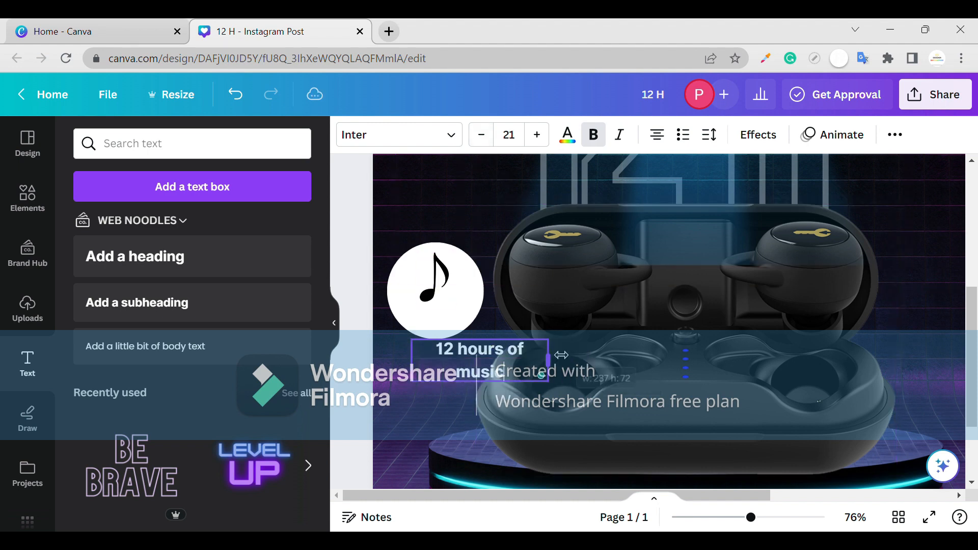
Move the "12 hours of music" caption onto the white circle and scale it down to font size 15 to match the circle's width.
left_click_drag(488, 370, 444, 327)
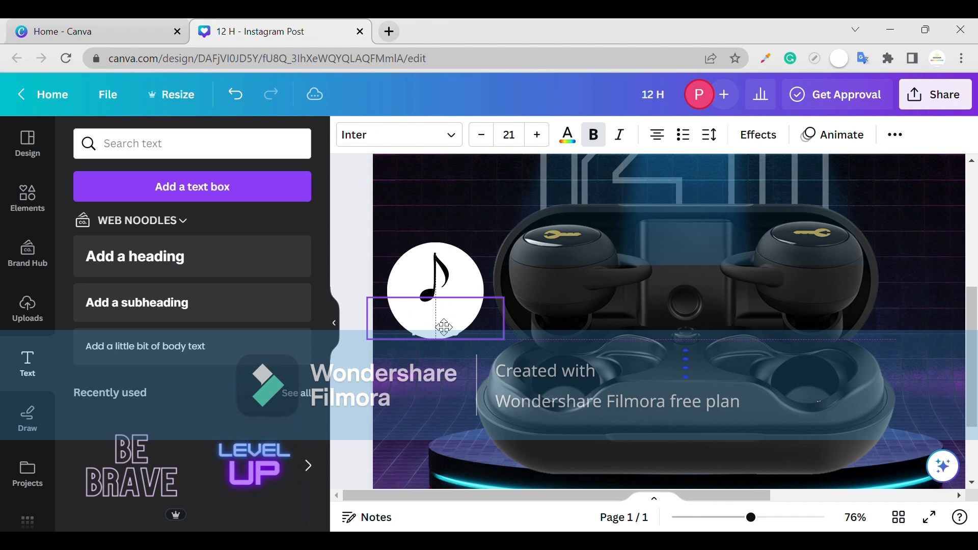
left_click(446, 265)
left_click(406, 297)
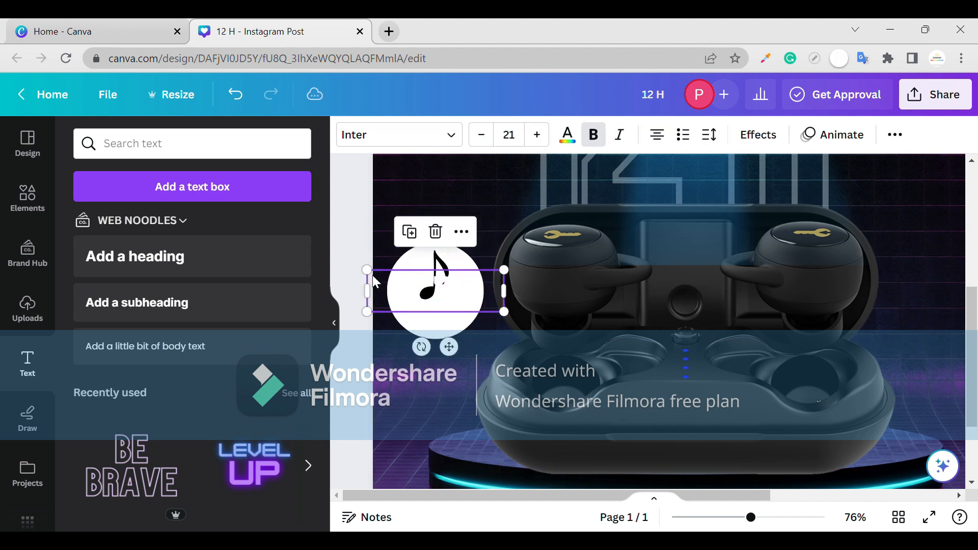
left_click_drag(368, 270, 407, 282)
left_click_drag(477, 309, 457, 318)
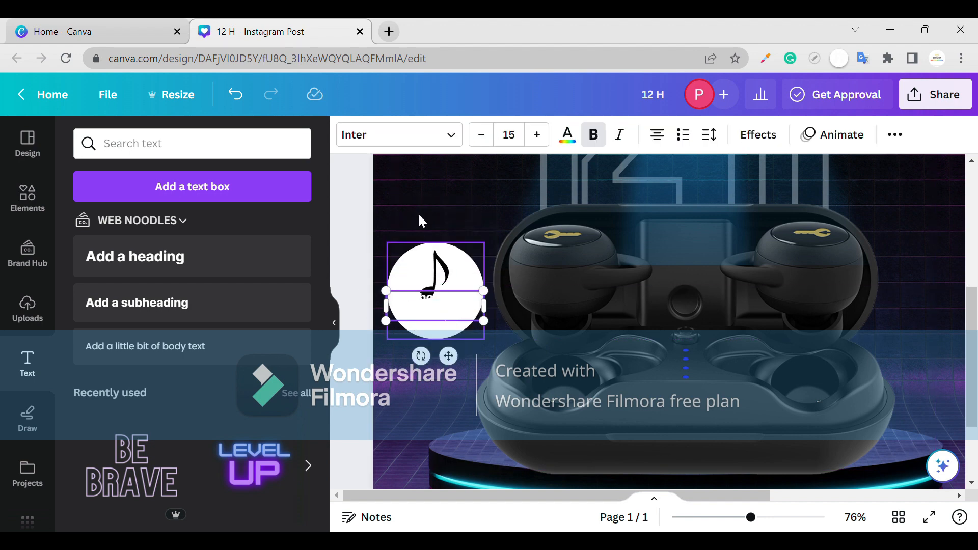
Change the caption's text colour to black and move it to the lower part of the circle under the music note.
left_click(569, 144)
left_click(132, 231)
left_click(378, 346)
left_click(433, 316)
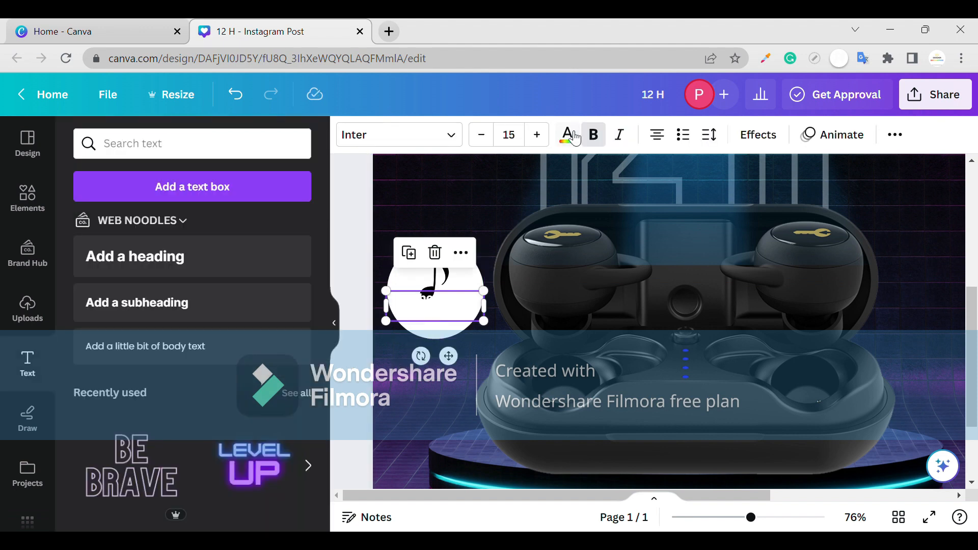
left_click(569, 134)
left_click(131, 226)
left_click(442, 307)
left_click(451, 323)
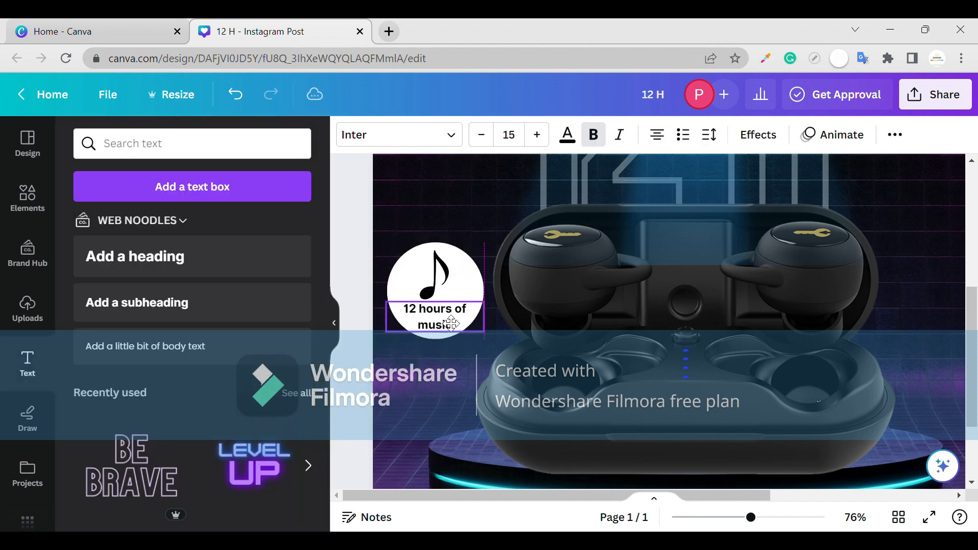
Increase the caption's font size to 17 and nudge it slightly right within the circle.
left_click(537, 134)
left_click(536, 134)
left_click(413, 344)
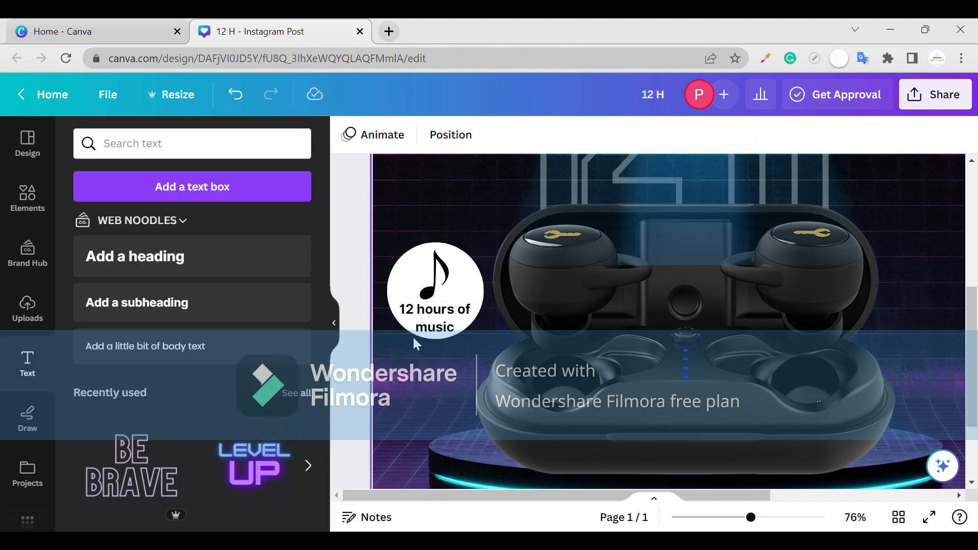
left_click(417, 329)
key("Right")
key("Right")
left_click(407, 348)
Try the Shadow, Neon, Echo, Glitch and Hollow text effects on the "12 hours of music" caption.
left_click(410, 323)
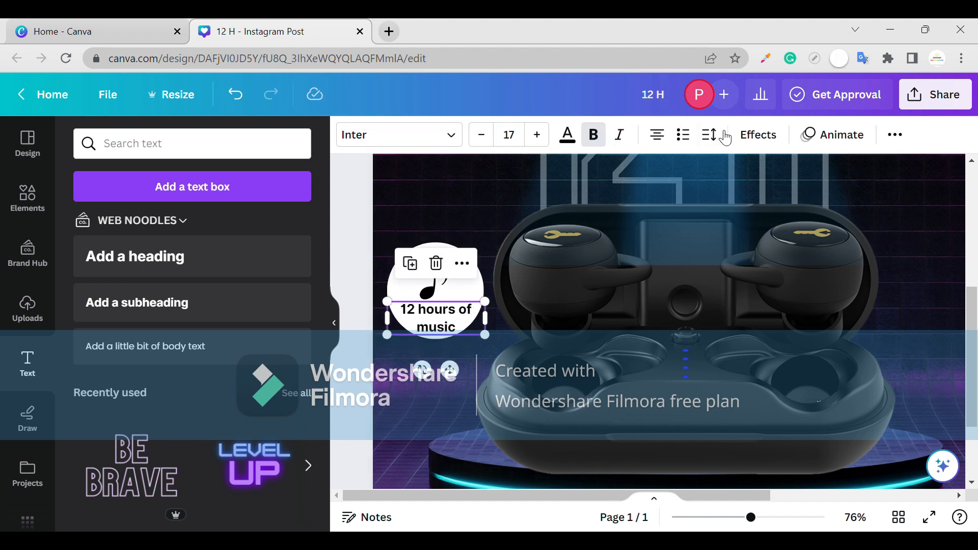
left_click(751, 135)
left_click(183, 254)
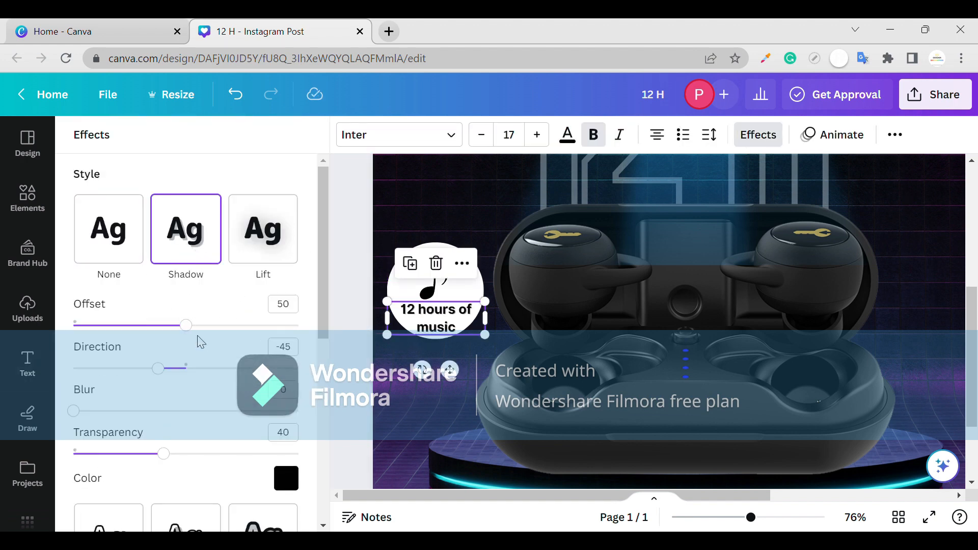
scroll(203, 367, "down", 4)
left_click(256, 422)
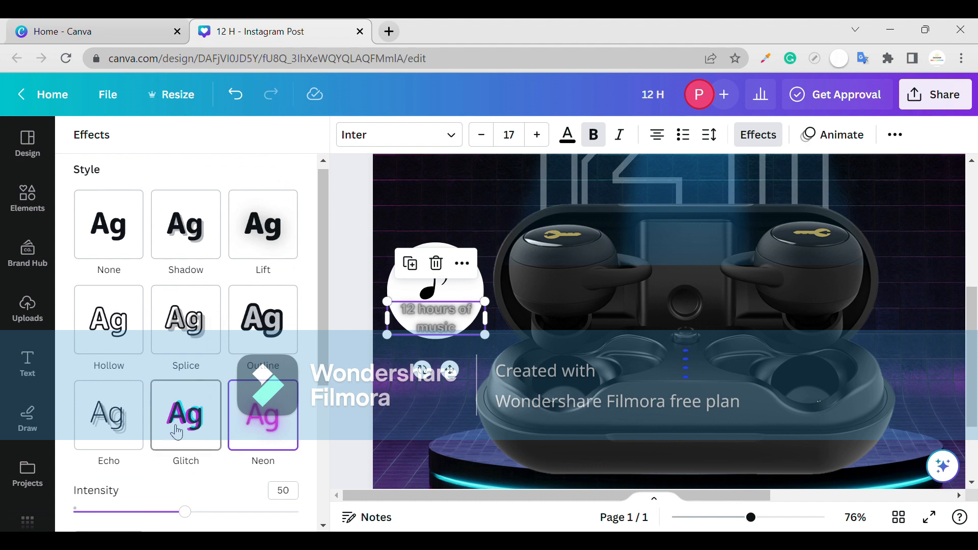
scroll(179, 453, "down", 2)
left_click(135, 333)
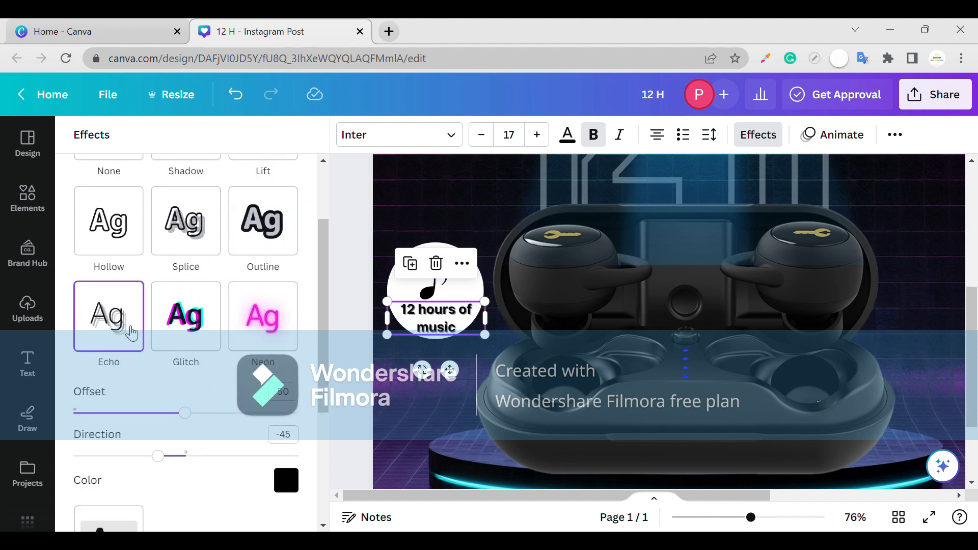
left_click(184, 318)
left_click(114, 226)
Apply the Neon text effect to the caption and raise its intensity.
left_click(258, 366)
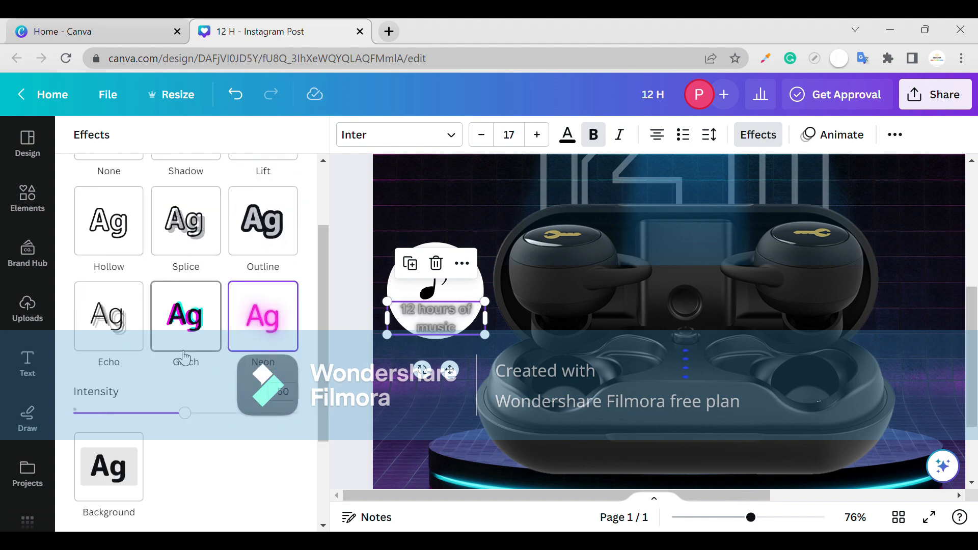
left_click_drag(198, 413, 263, 412)
left_click(381, 414)
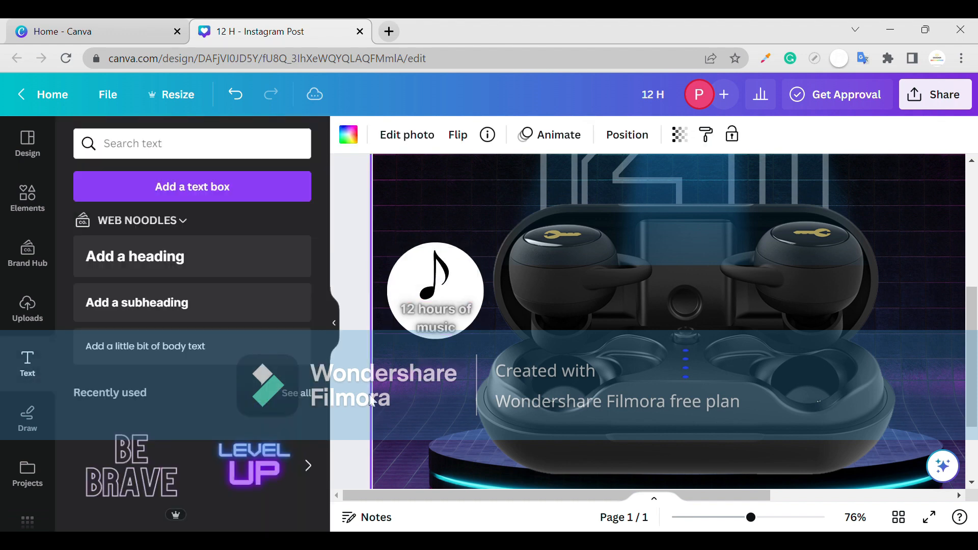
Try purple and white text colours on the caption, and set it back to black.
left_click(421, 331)
left_click(567, 135)
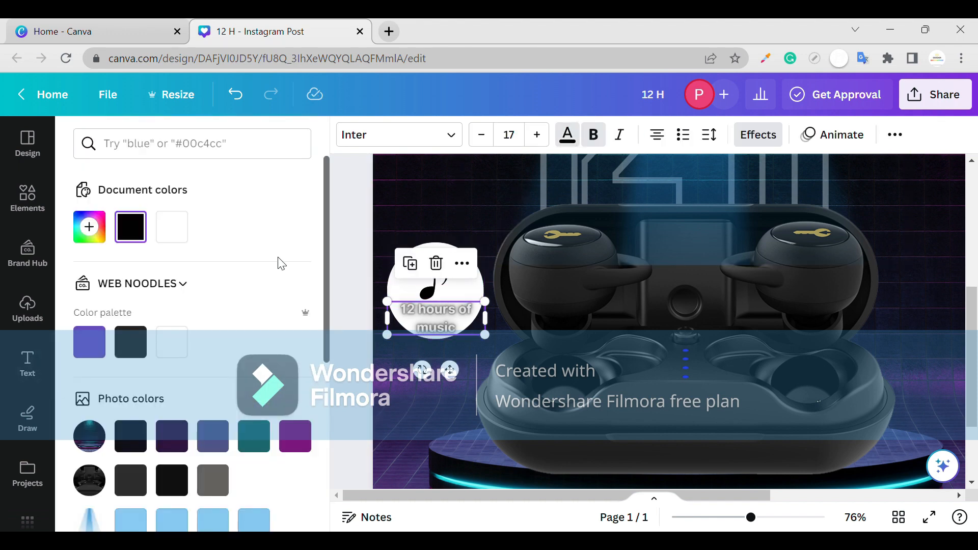
left_click(89, 342)
left_click(174, 437)
left_click(173, 227)
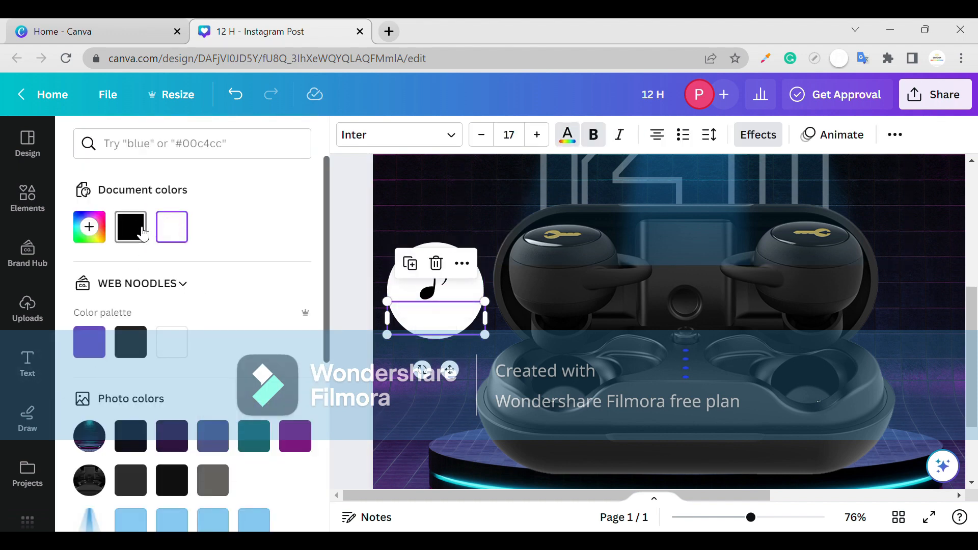
left_click(142, 233)
double_click(380, 359)
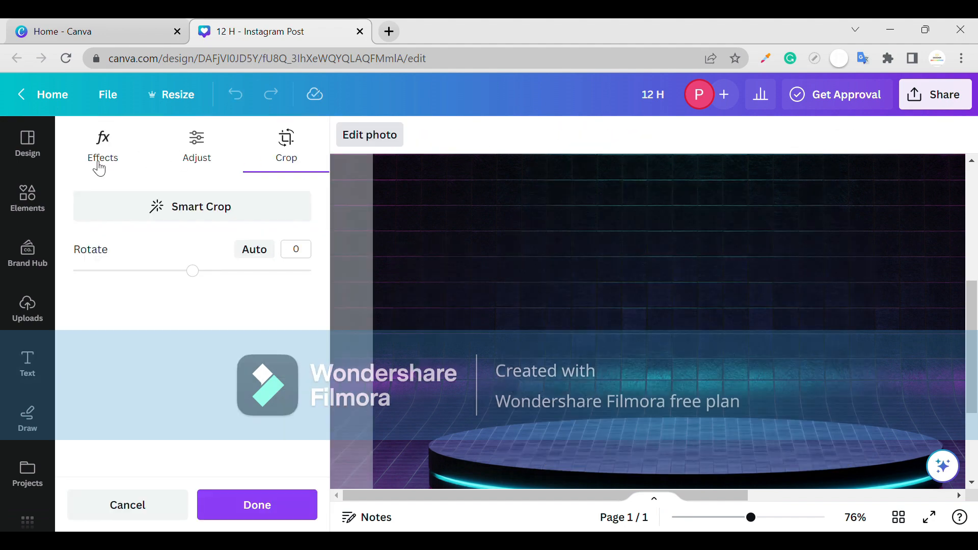
left_click(28, 196)
Try to select the white circle, music note and caption together.
left_click(435, 318)
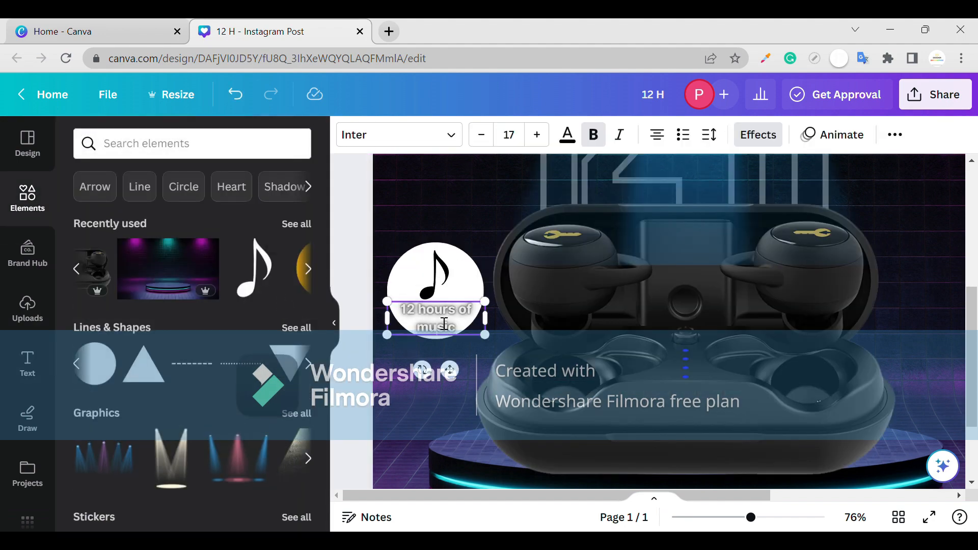
left_click(425, 275)
left_click_drag(389, 231, 407, 258)
left_click_drag(372, 322, 390, 365)
left_click(392, 371)
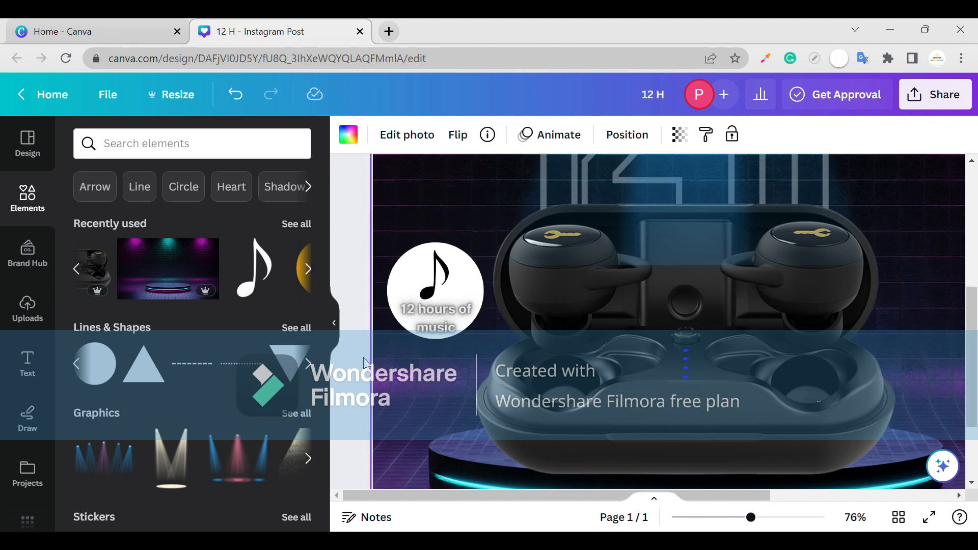
Apply Lock position only to the earbuds photo.
left_click(568, 325)
left_click(711, 242)
mouse_move(807, 484)
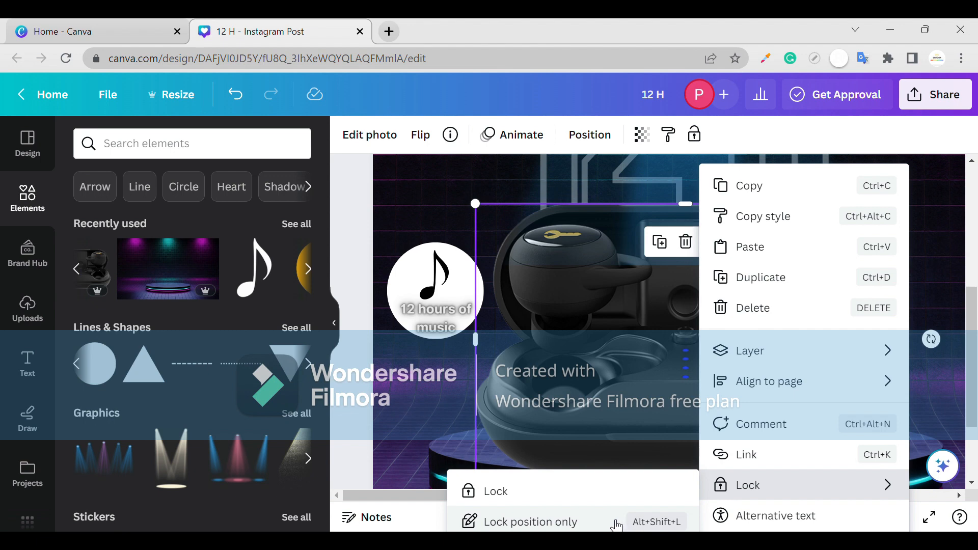
left_click(616, 522)
Lock the "12 H" headline and apply Lock position only to the spotlight image.
left_click(429, 210)
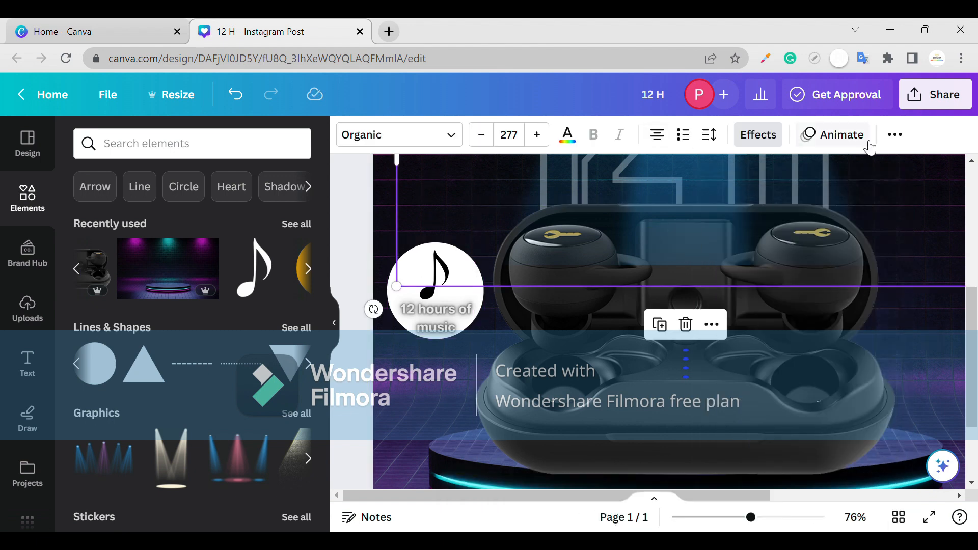
left_click(894, 135)
left_click(705, 326)
left_click(722, 247)
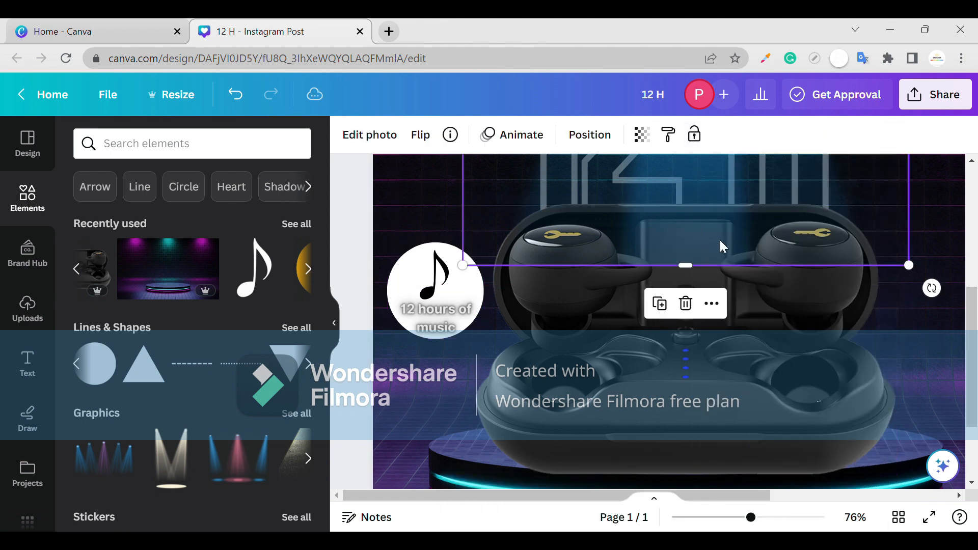
right_click(722, 247)
mouse_move(779, 484)
left_click(535, 522)
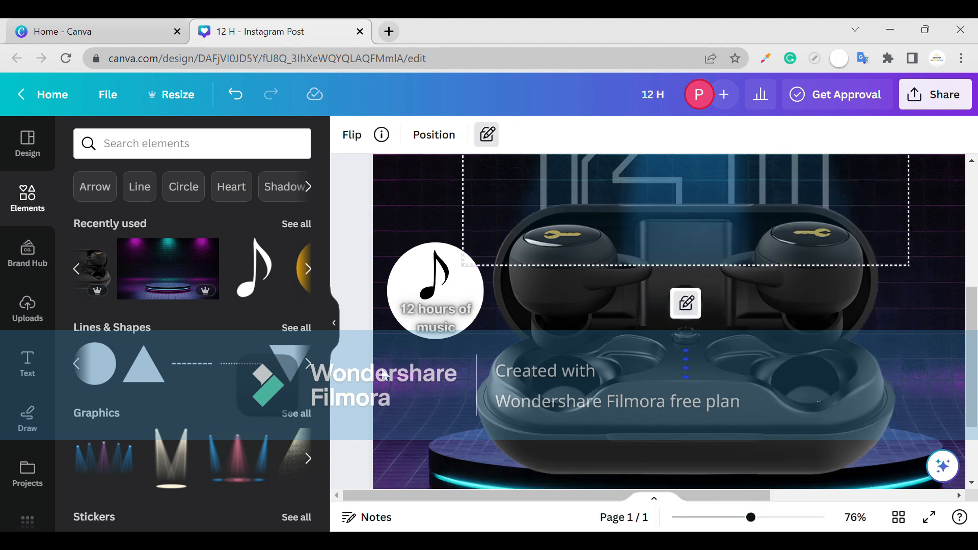
Move the white circle and its caption lower along the post's left edge, and place the music note back inside the circle.
left_click(429, 292)
left_click_drag(412, 381, 417, 358)
key("ctrl+z")
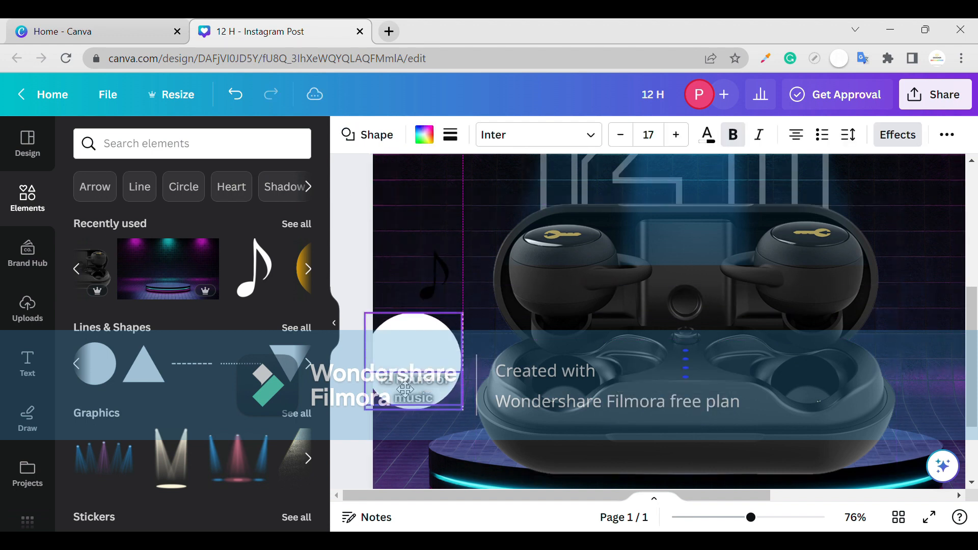
left_click(436, 304)
left_click_drag(436, 304, 429, 383)
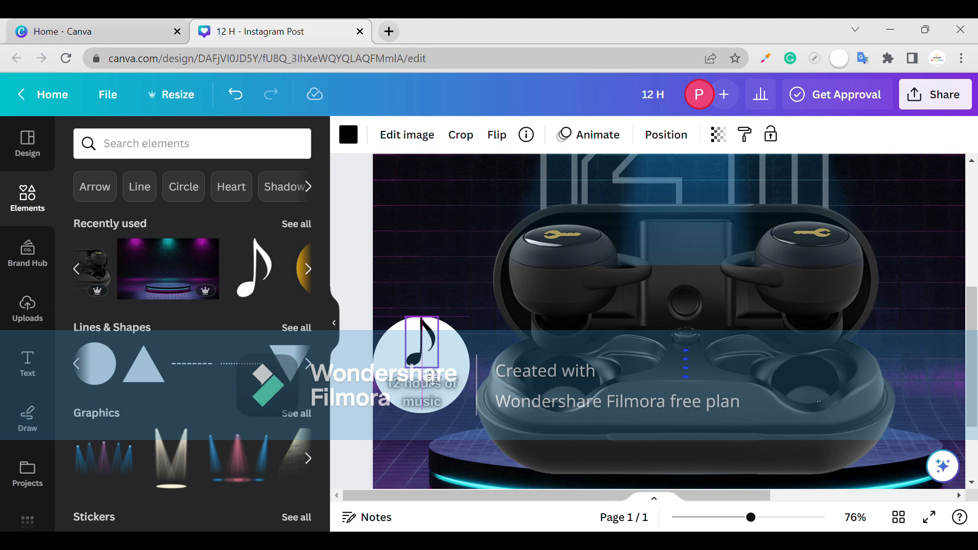
Select the white circle, music note and caption together and group them.
left_click(423, 298)
left_click(421, 325)
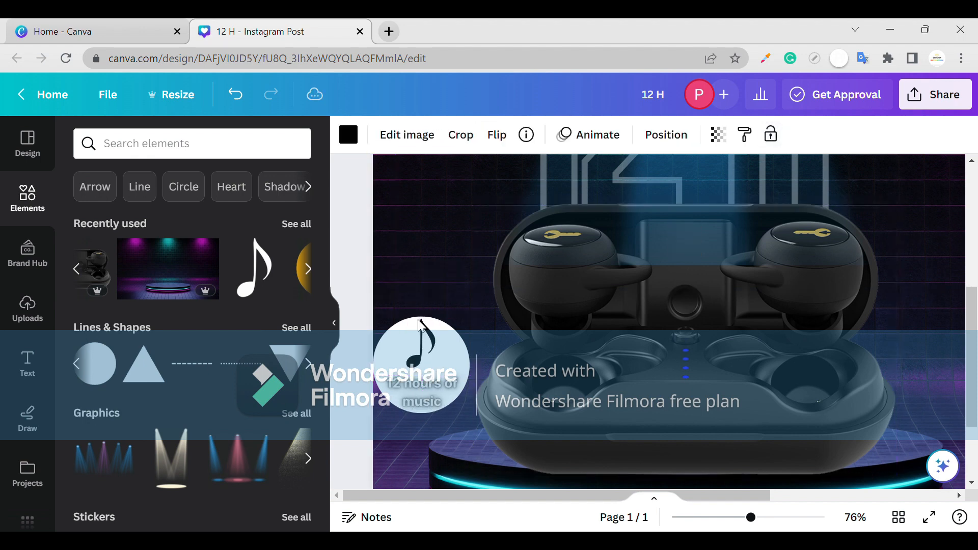
left_click(437, 328)
left_click(415, 389)
key("ctrl+g")
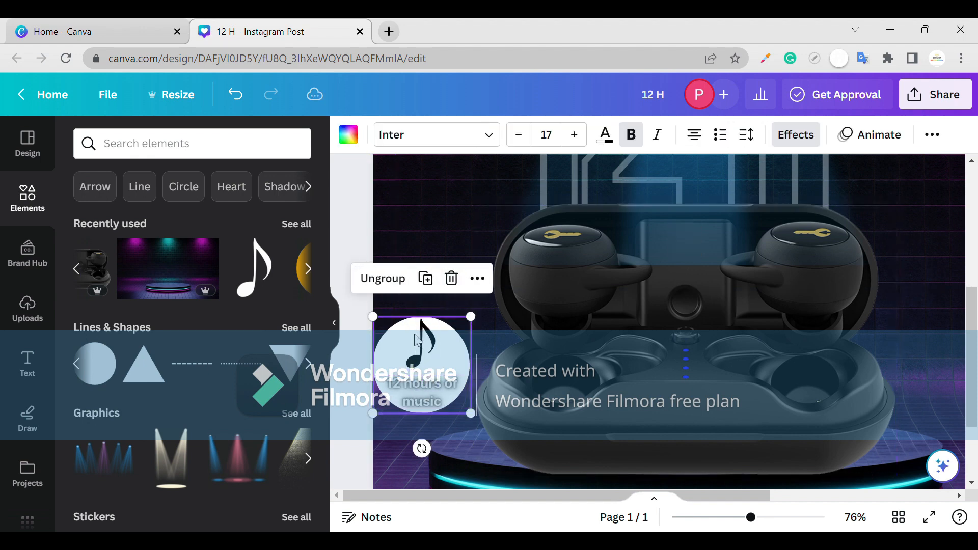
Move the grouped music badge up beside the earbuds case, slightly inside the post's left edge.
left_click_drag(433, 374, 435, 292)
scroll(628, 299, "down", 5)
left_click(591, 319)
left_click_drag(510, 316, 515, 307)
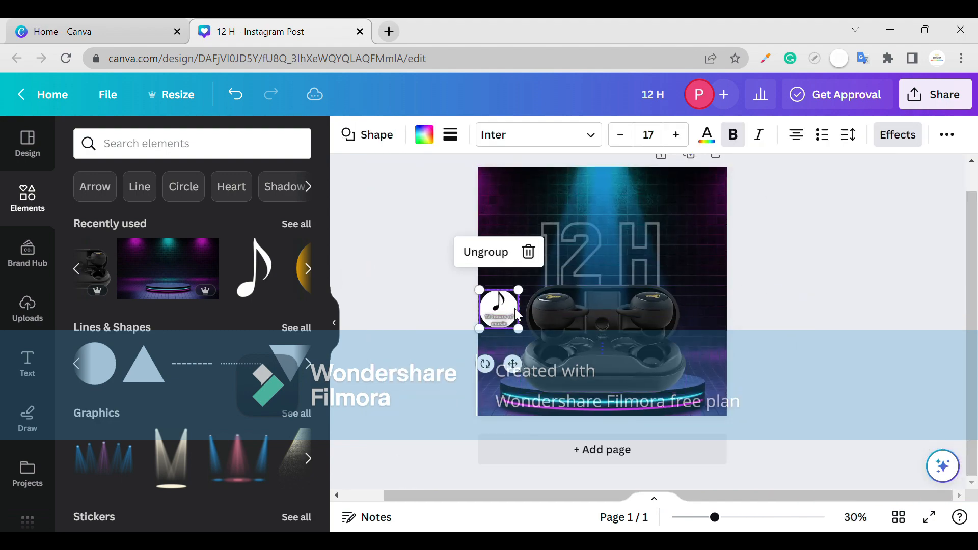
left_click(466, 301)
Duplicate the music badge group and place the copy at the same height on the right side of the earbuds.
left_click(496, 301)
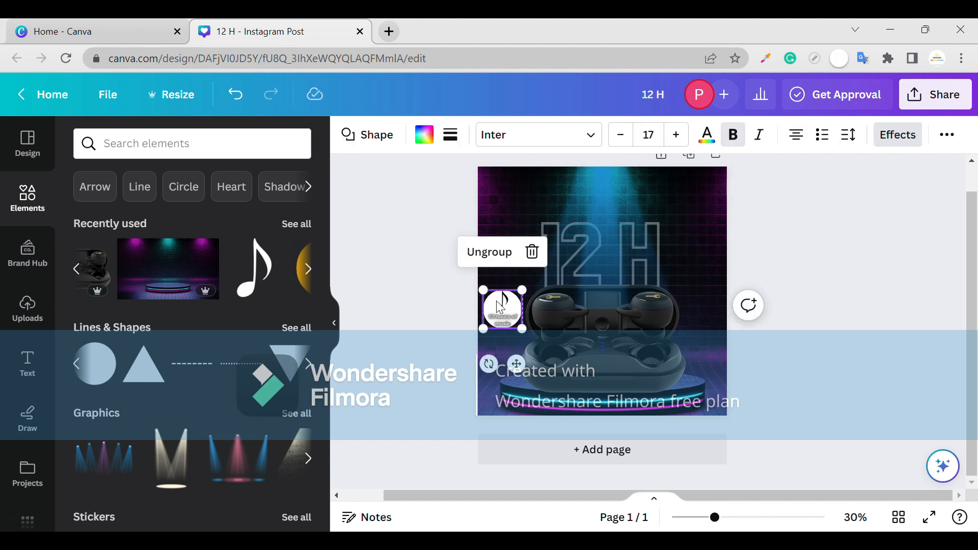
key("ctrl+d")
left_click_drag(511, 308, 710, 306)
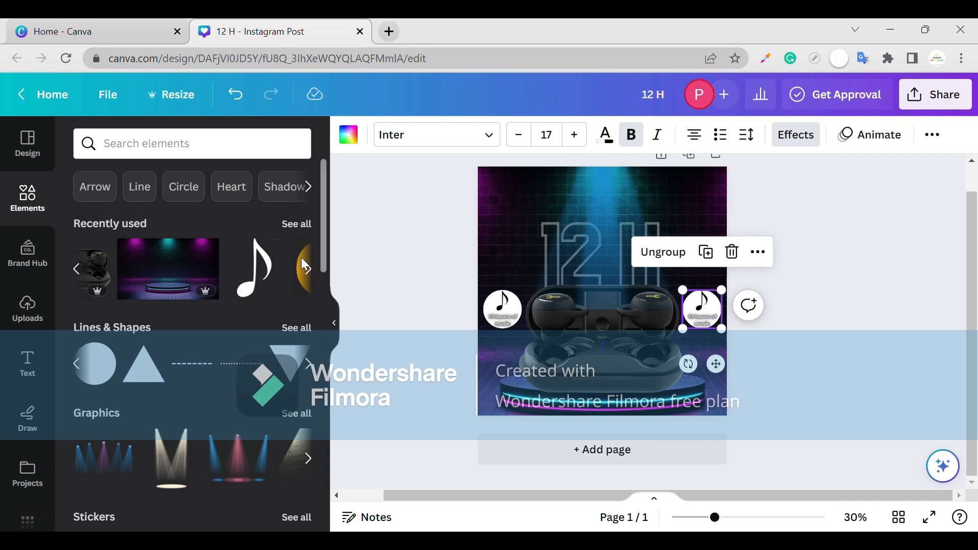
Ungroup the copied music badge on the right side of the post.
left_click(309, 268)
left_click(695, 329)
double_click(696, 325)
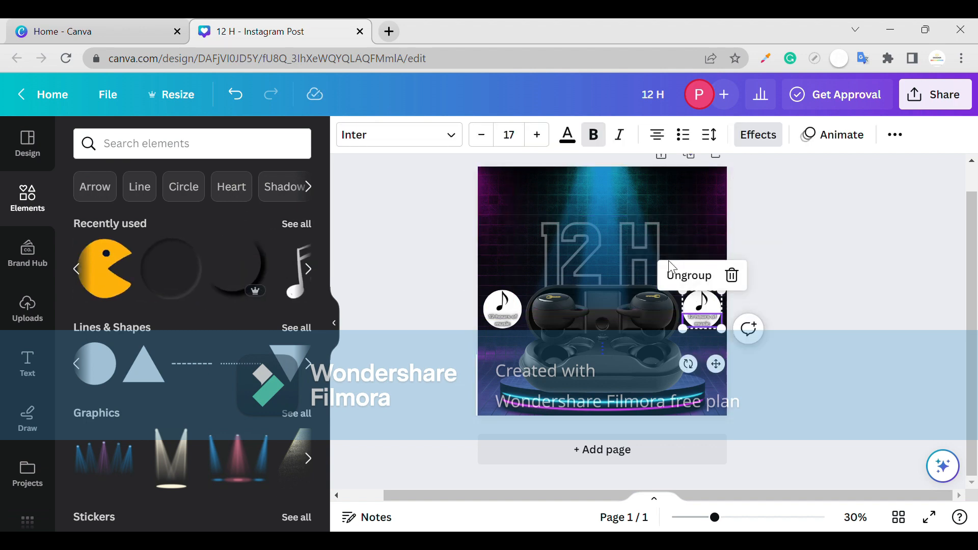
left_click(685, 272)
left_click(867, 331)
Add the yellow Pac-Man graphic from the recently used elements, shrink it and move it to the post's right edge.
left_click(104, 269)
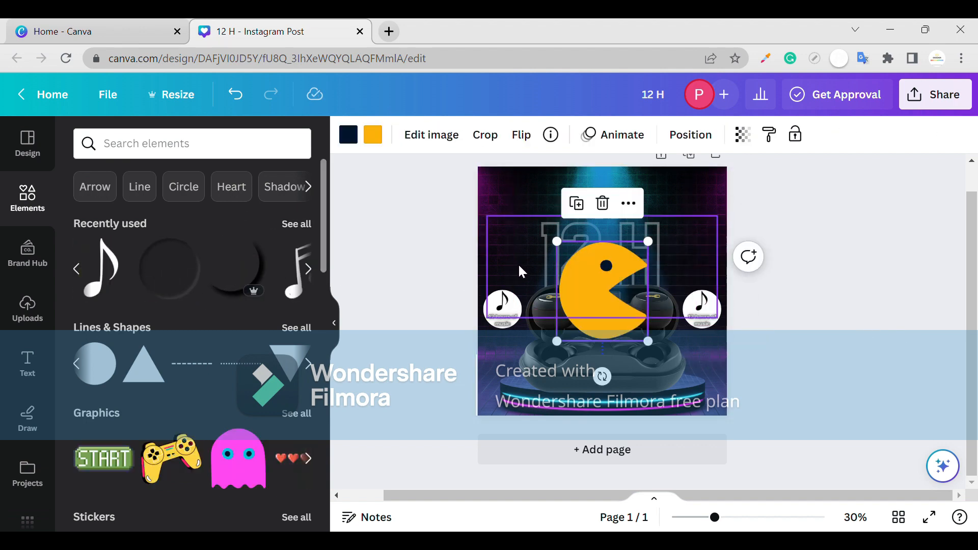
left_click_drag(555, 342, 760, 286)
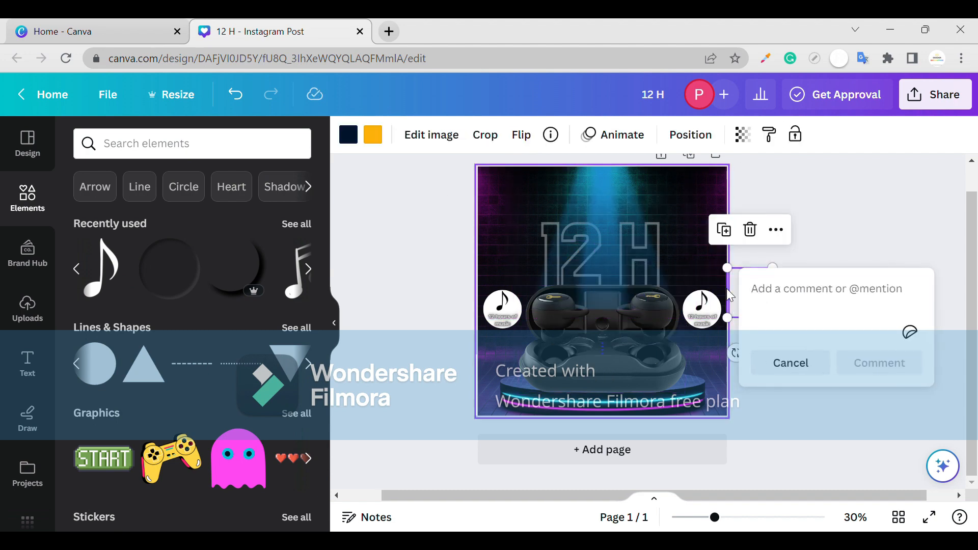
Delete the music note from the right-hand circle and move the Pac-Man graphic onto that circle.
left_click(705, 303)
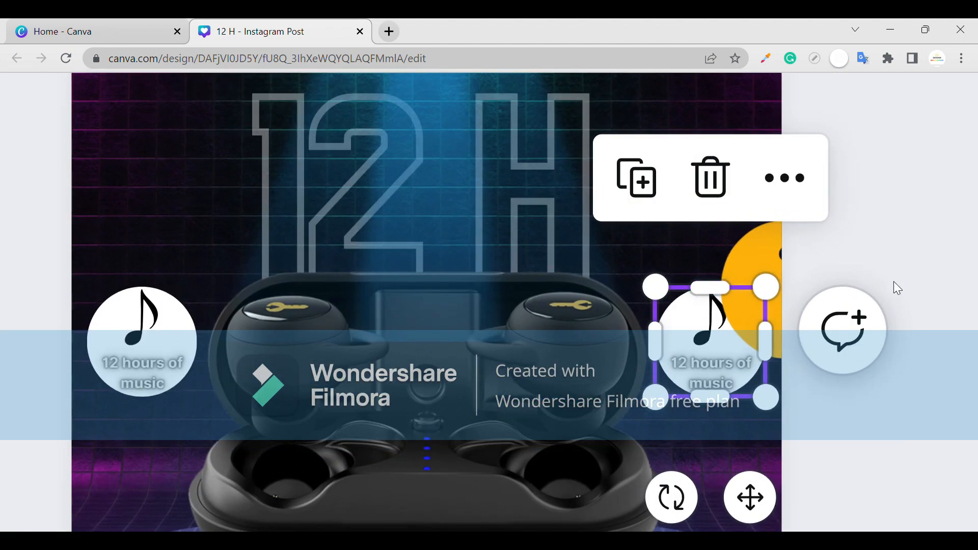
left_click(705, 302)
left_click(754, 304)
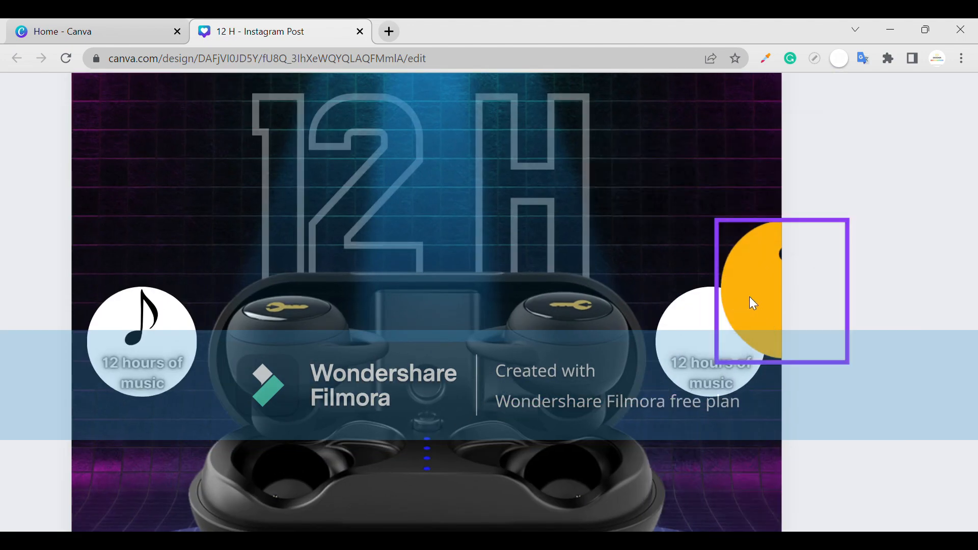
left_click_drag(756, 303, 681, 314)
scroll(339, 114, "up", 2)
scroll(327, 112, "down", 4)
scroll(327, 112, "up", 3)
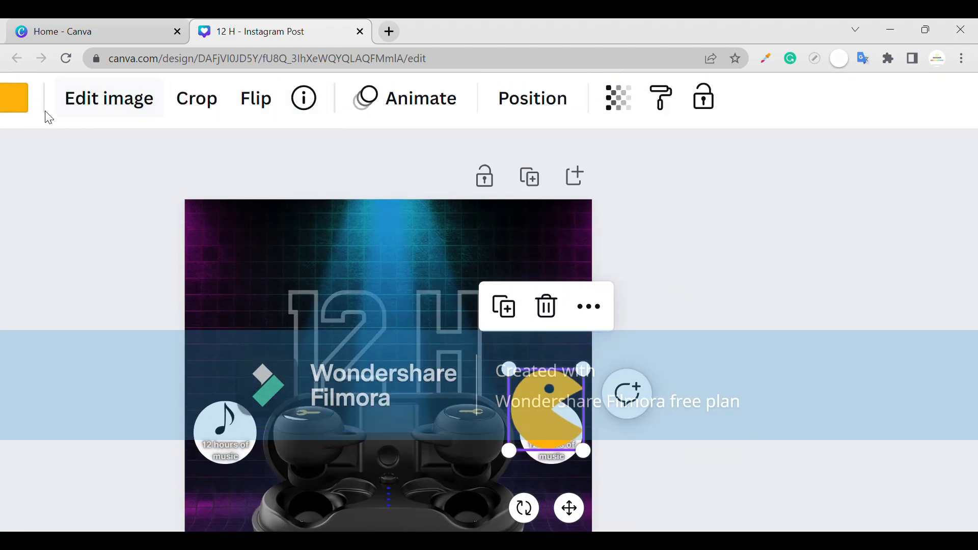
Recolor the Pac-Man graphic on the right-hand circle, making its yellow body black and its dark eye white.
left_click(15, 102)
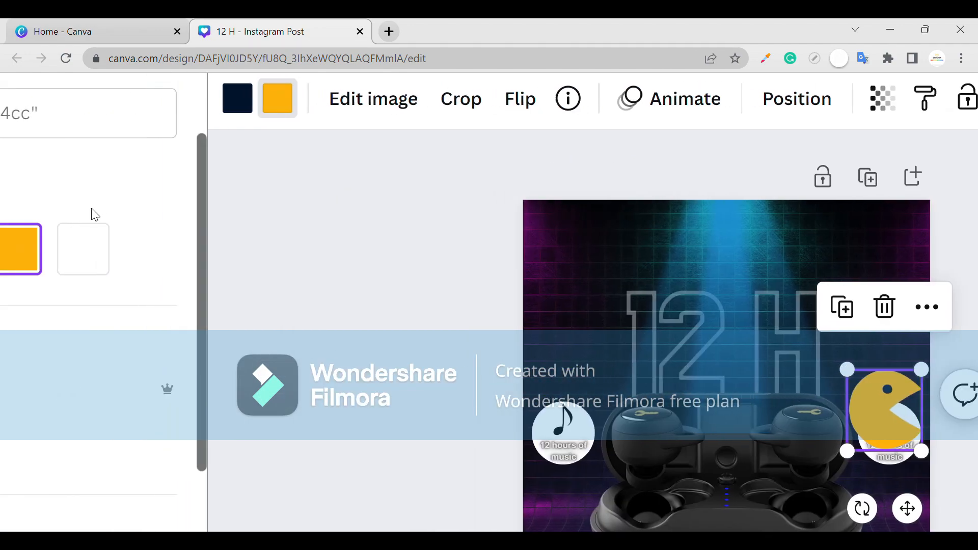
scroll(60, 254, "left", 1)
left_click(57, 254)
left_click(395, 103)
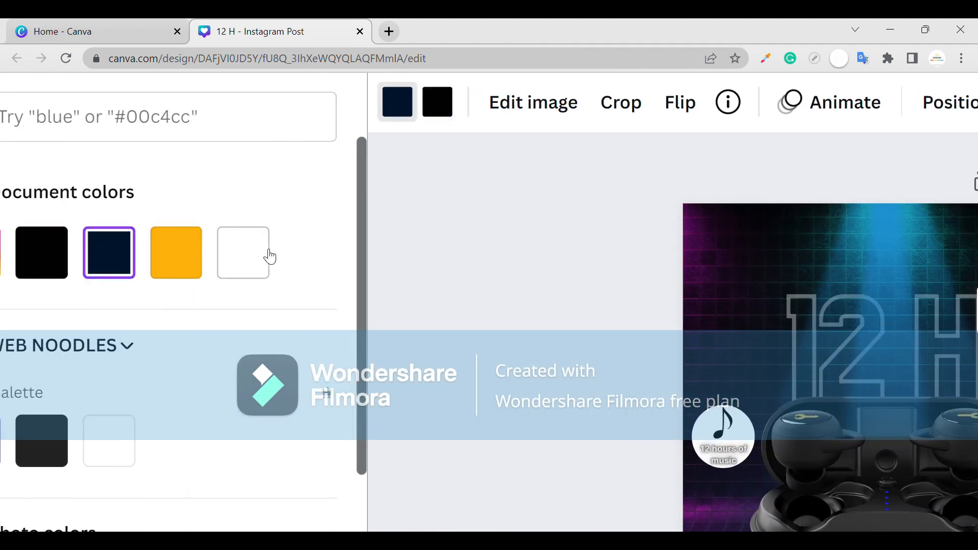
left_click(264, 252)
left_click(533, 253)
scroll(532, 253, "down", 5)
left_click(825, 279)
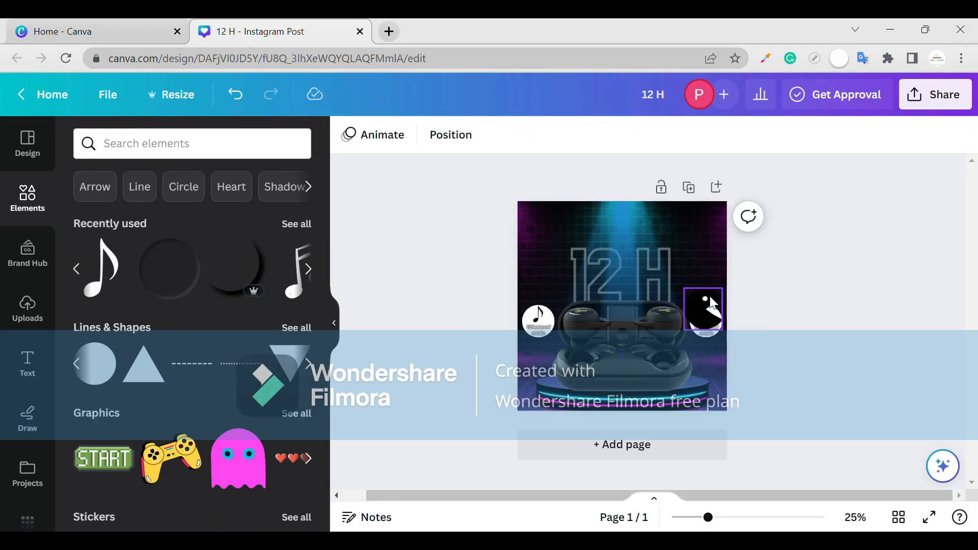
Shrink the Pac-Man graphic and center it in the upper part of the right-hand circle, above the caption.
left_click(719, 286)
left_click(735, 292)
left_click(709, 306)
scroll(732, 289, "up", 5)
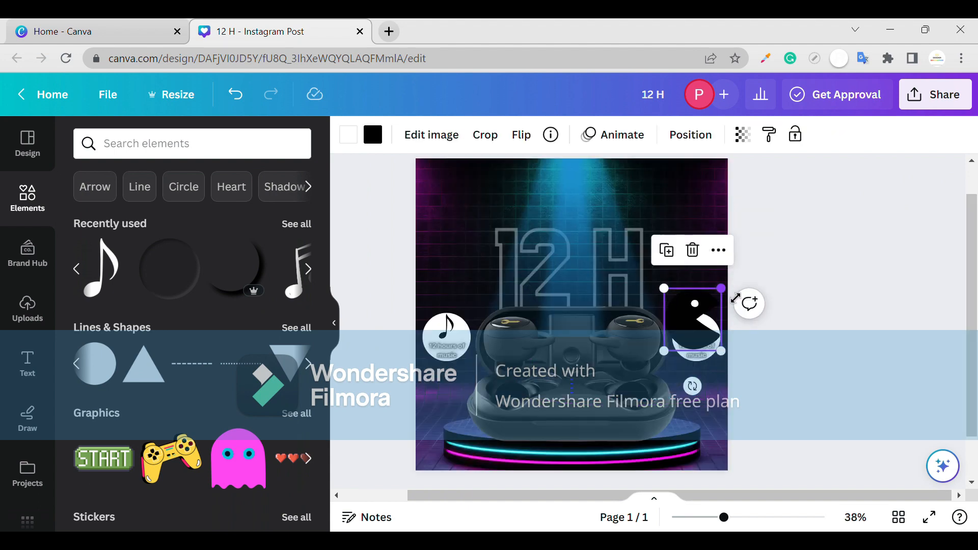
left_click_drag(723, 284, 682, 365)
left_click(641, 368)
left_click(641, 368)
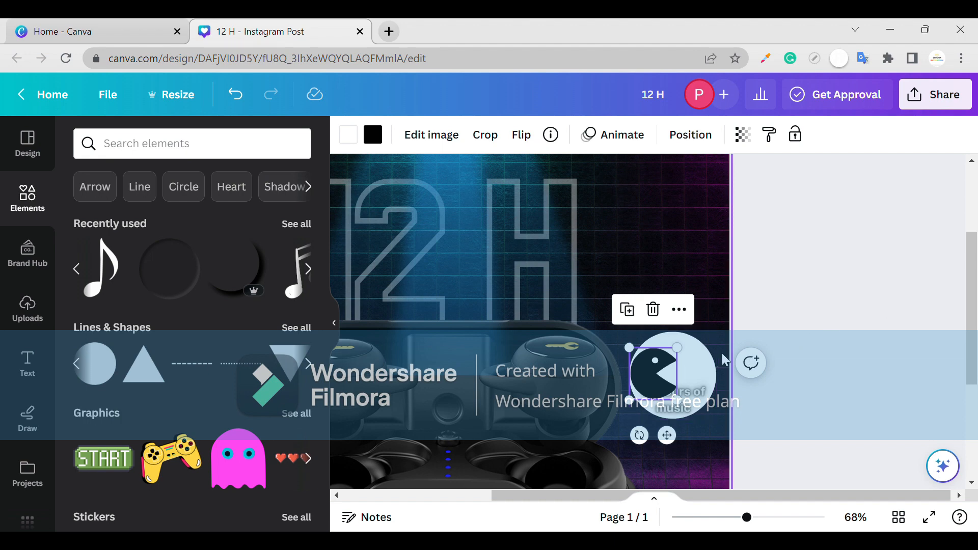
left_click_drag(675, 368, 690, 344)
left_click_drag(680, 373, 681, 366)
Change the right-hand circle's caption to "15 hours game" and fit it on two lines inside the circle below the Pac-Man.
left_click(699, 399)
left_click(703, 399)
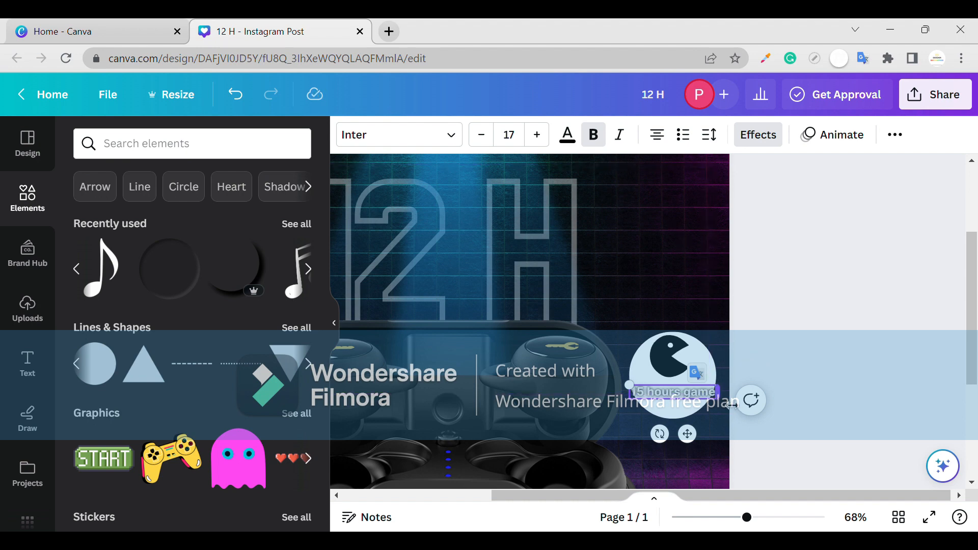
left_click_drag(717, 391, 708, 392)
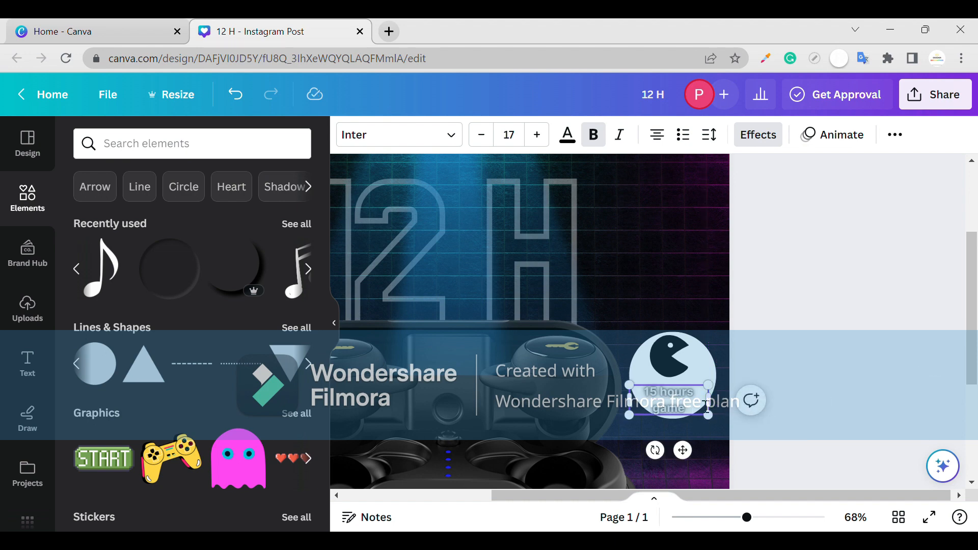
left_click_drag(694, 456, 698, 455)
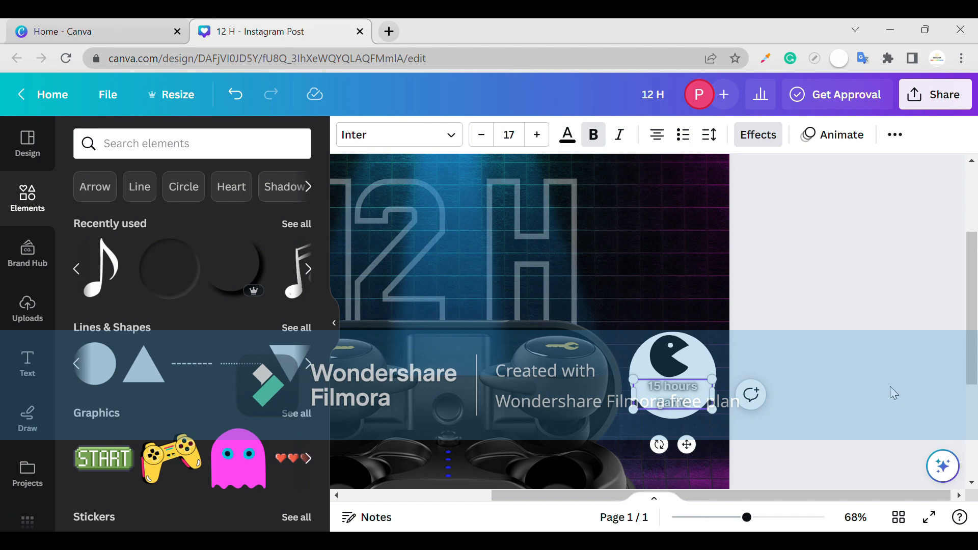
left_click(619, 270)
scroll(759, 282, "down", 3, "ctrl")
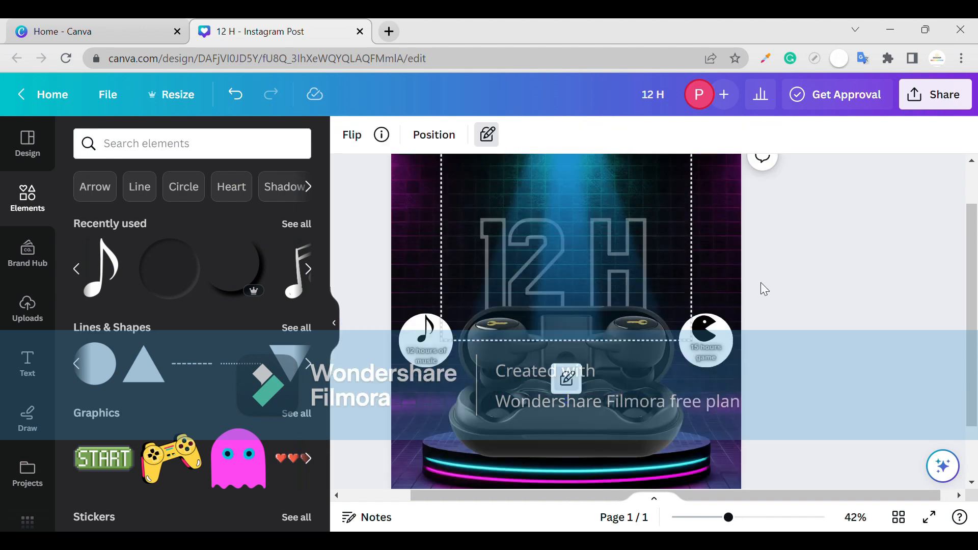
left_click(788, 283)
scroll(800, 286, "down", 1)
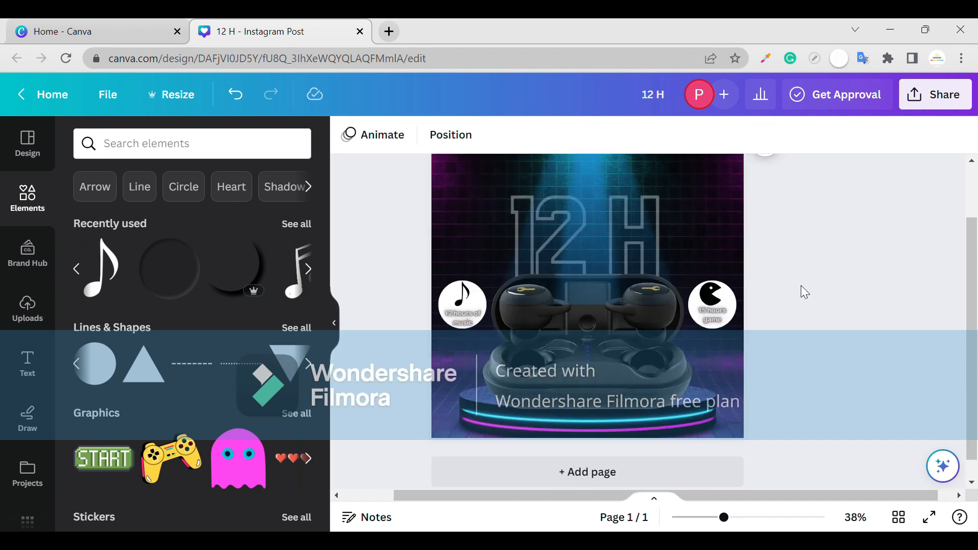
Search the elements for "polka dots" and show all matching graphics.
left_click(186, 152)
type("dosa")
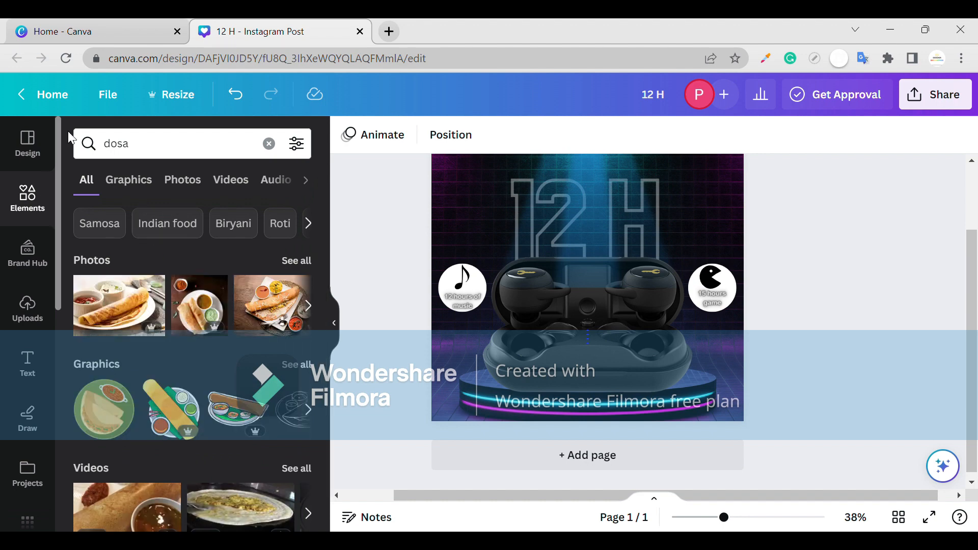
left_click(268, 145)
type("dot")
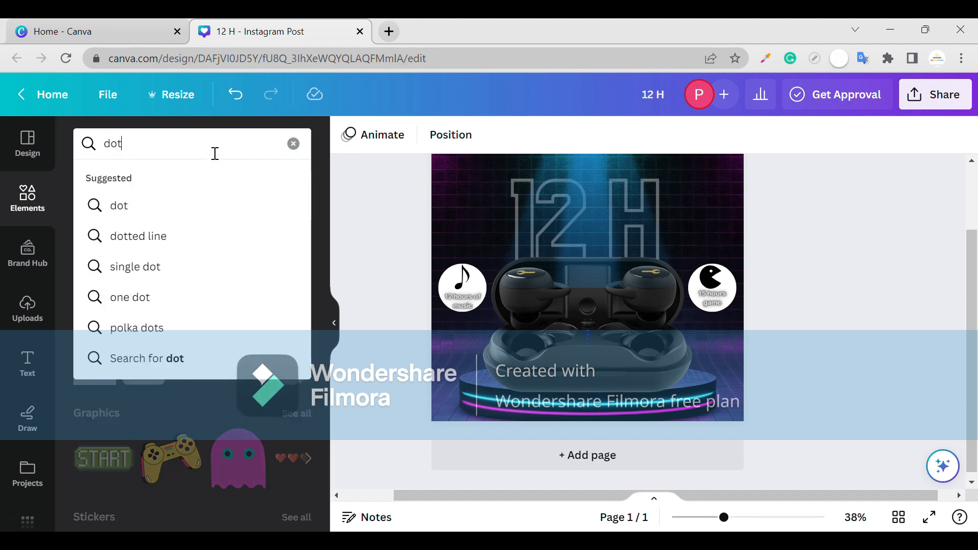
left_click(146, 321)
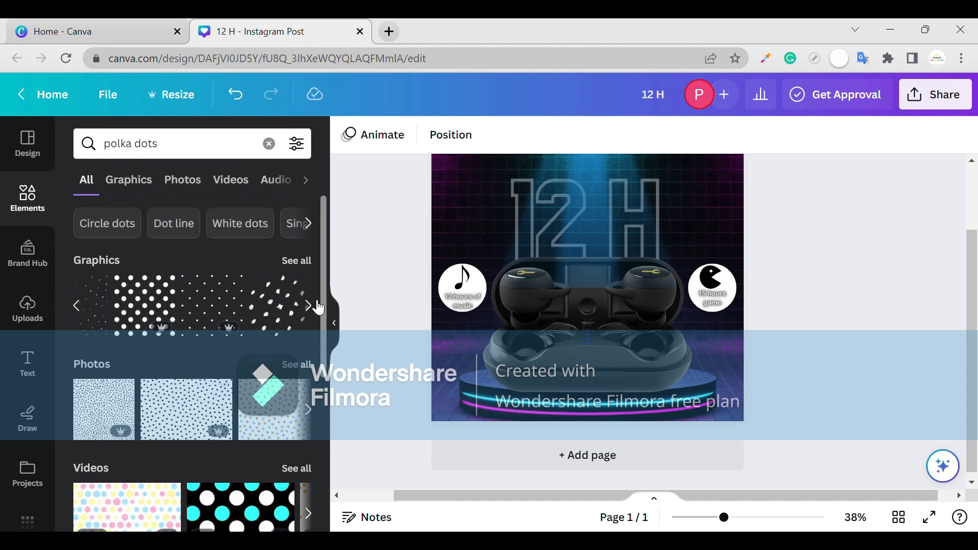
left_click(312, 305)
left_click(311, 305)
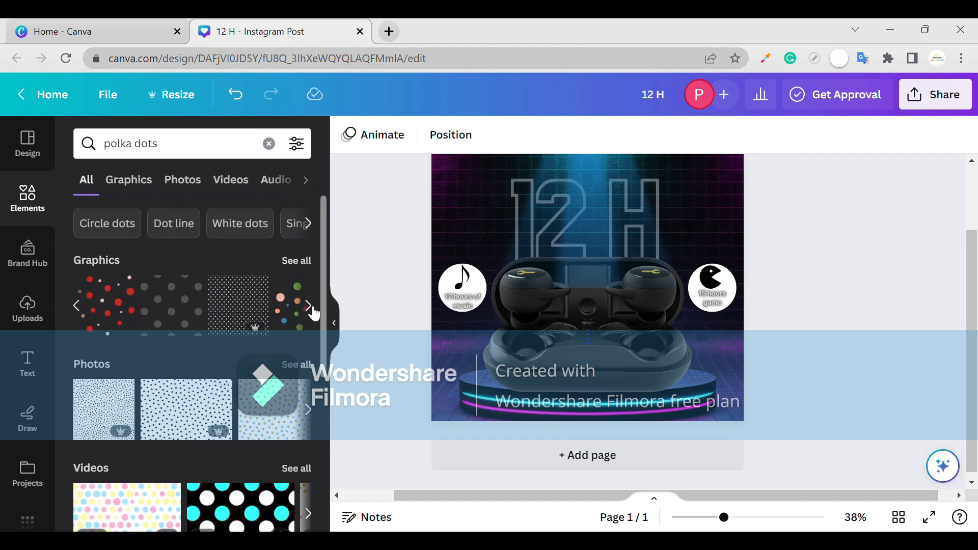
left_click(297, 261)
Add the graphic of tiny scattered multicolored dots to the post's upper left, above the music badge, and shrink it.
scroll(277, 275, "down", 5)
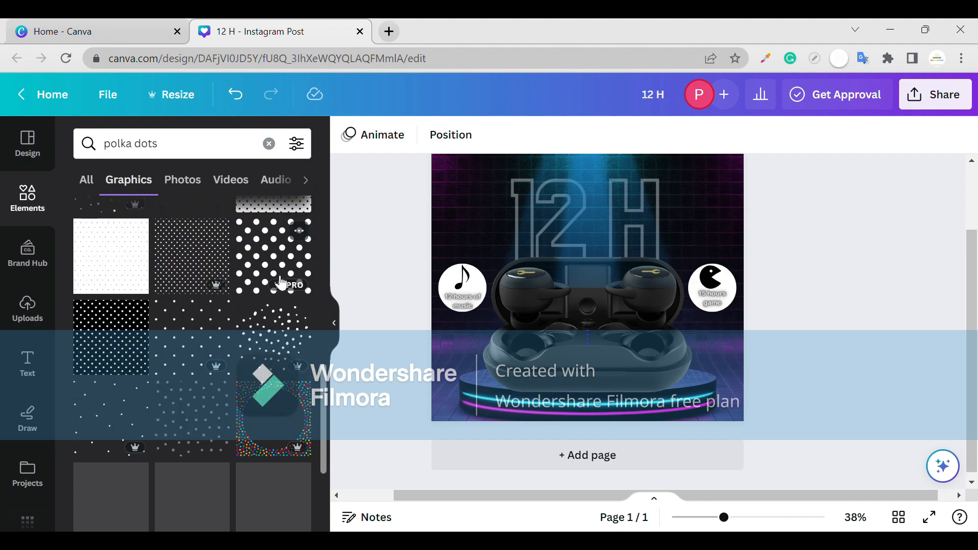
scroll(280, 283, "down", 5)
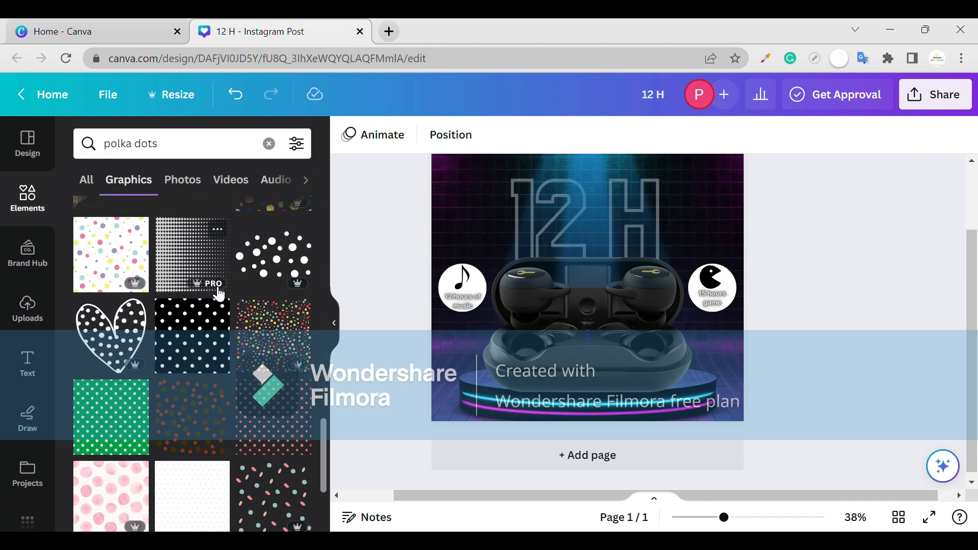
scroll(219, 293, "down", 10)
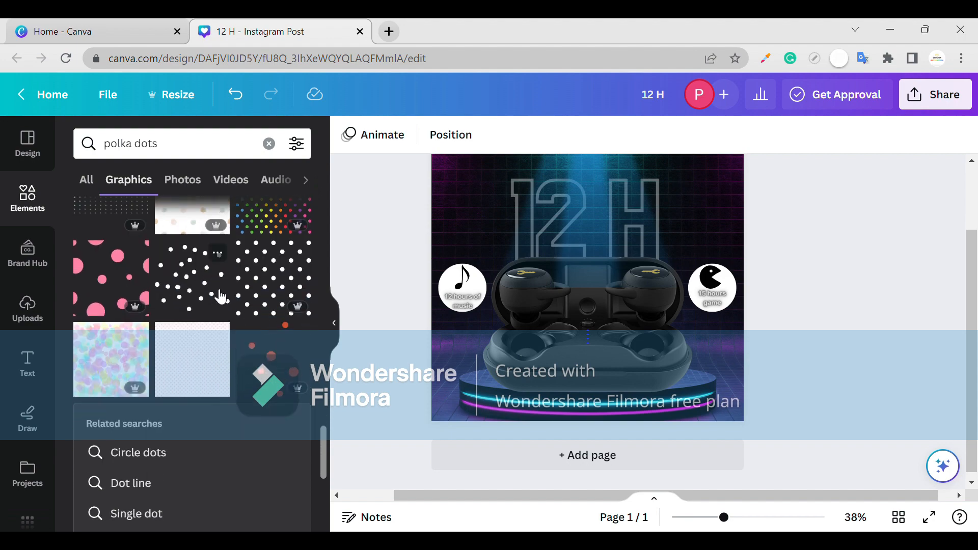
scroll(216, 288, "down", 10)
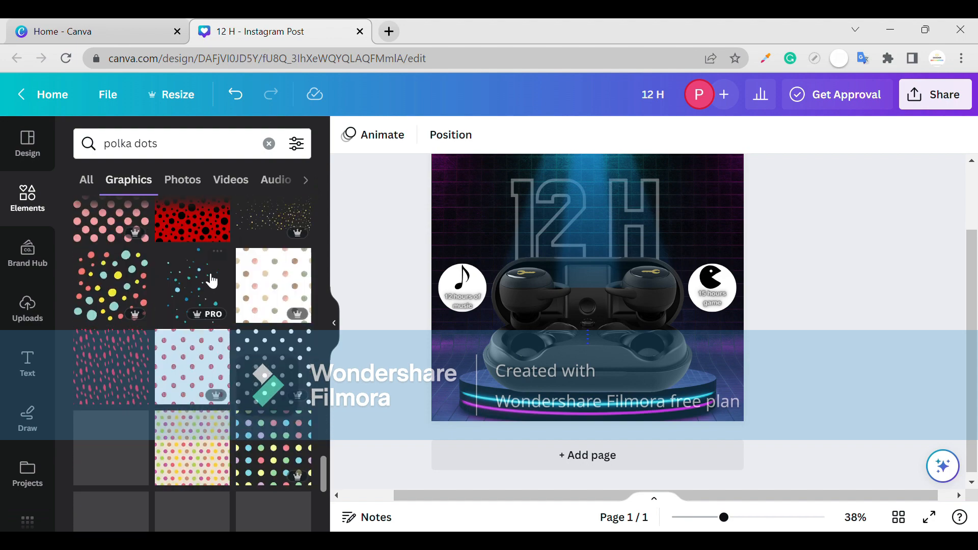
scroll(209, 280, "up", 20)
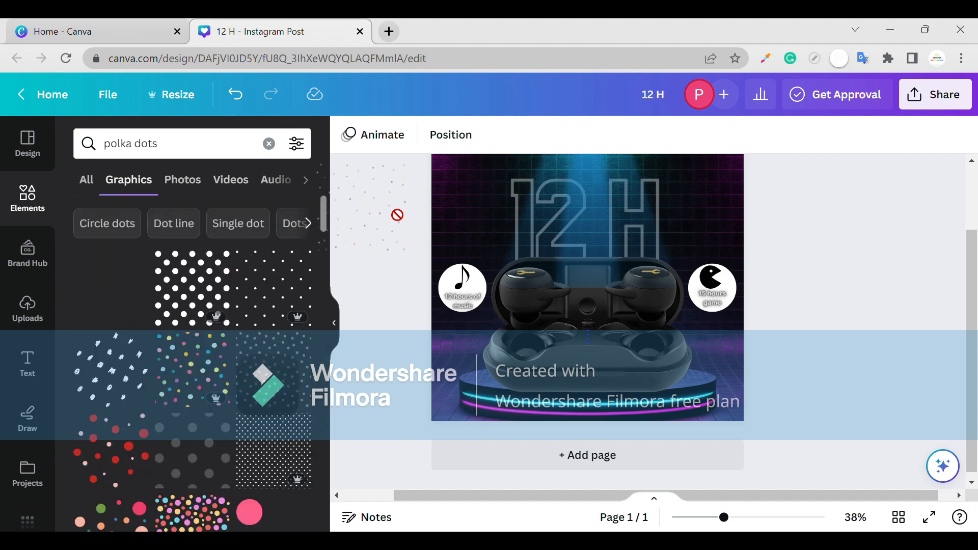
left_click_drag(397, 215, 455, 212)
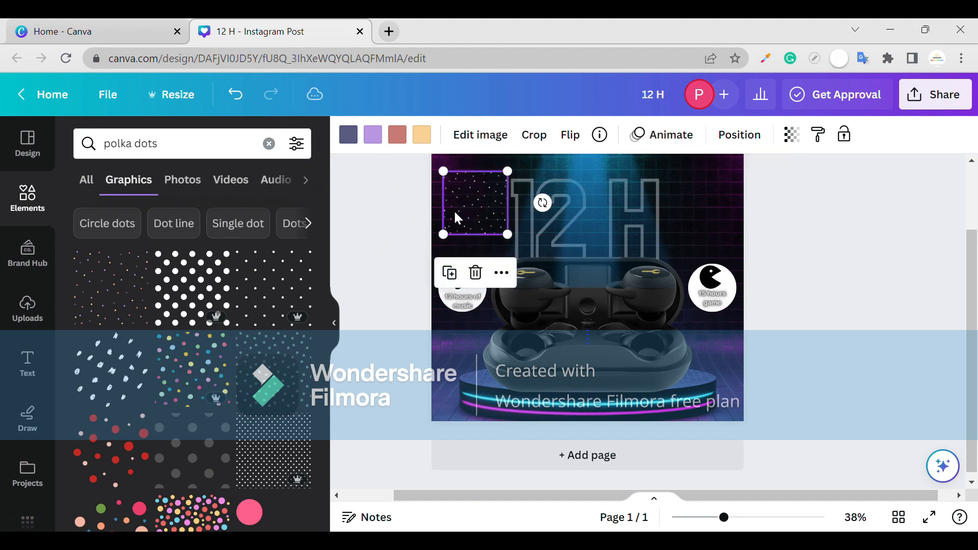
left_click_drag(502, 178, 465, 214)
left_click(423, 225)
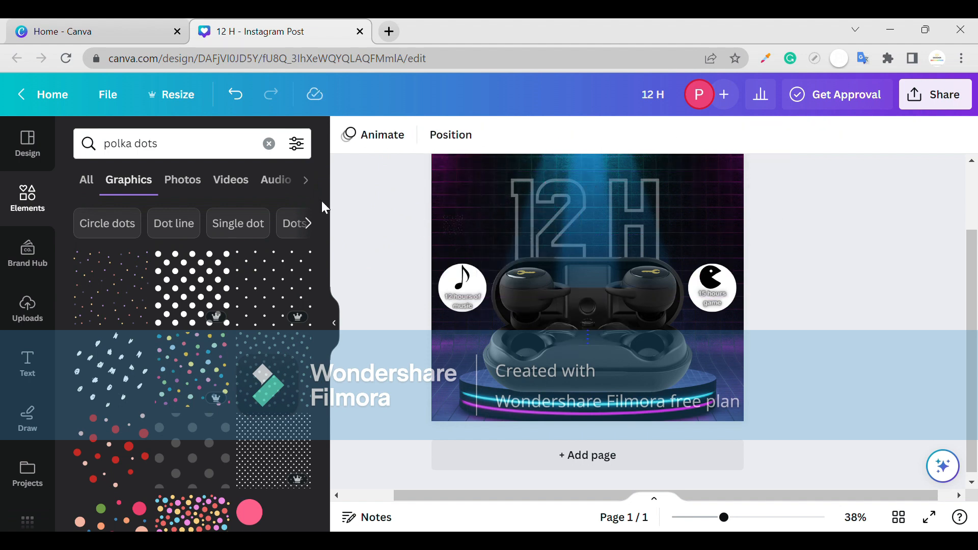
Look through the starred items for a decorative graphic to use in the post.
left_click(274, 148)
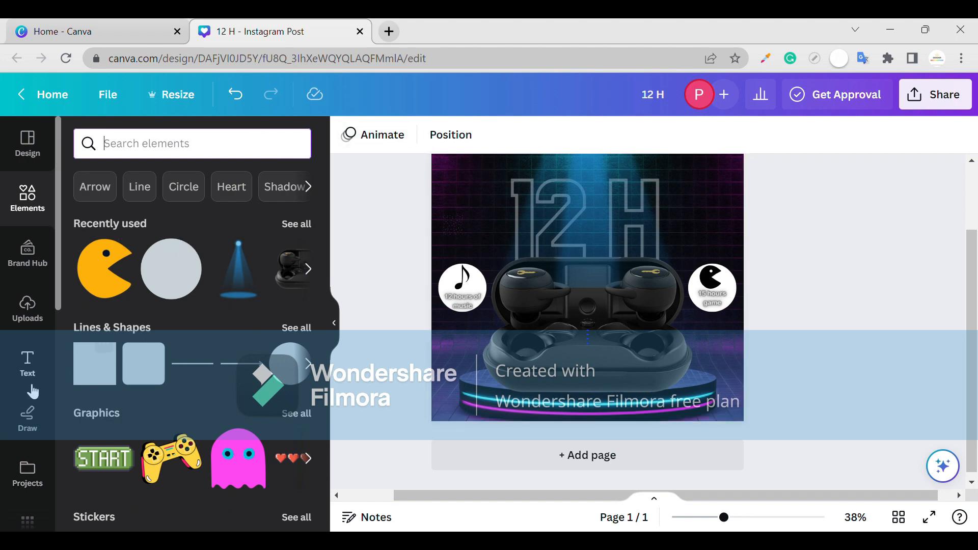
scroll(32, 392, "down", 8)
left_click(40, 438)
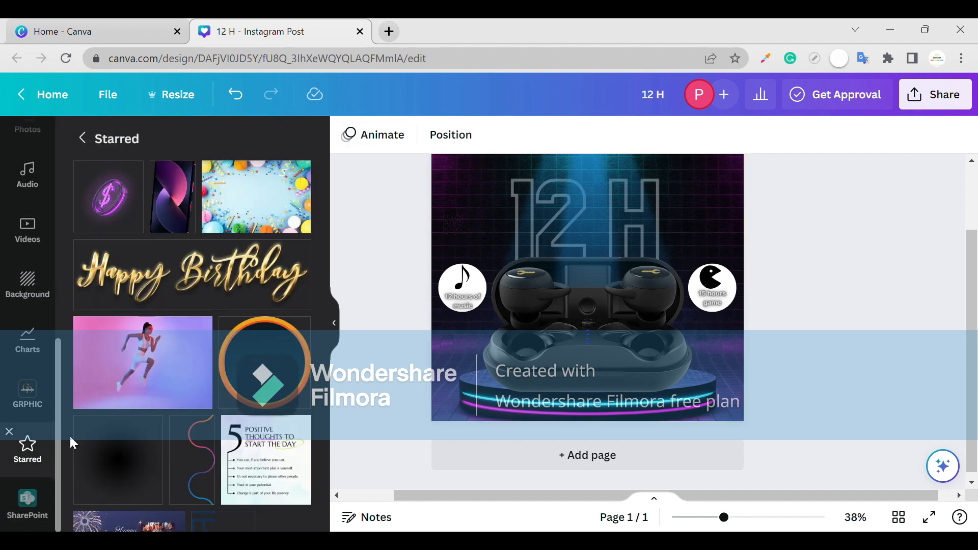
scroll(260, 433, "down", 2)
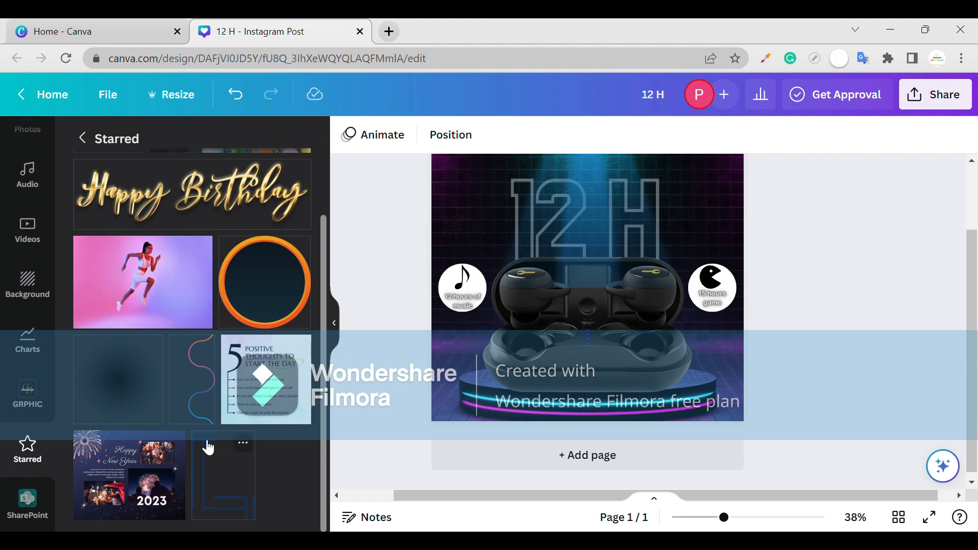
scroll(207, 447, "up", 2)
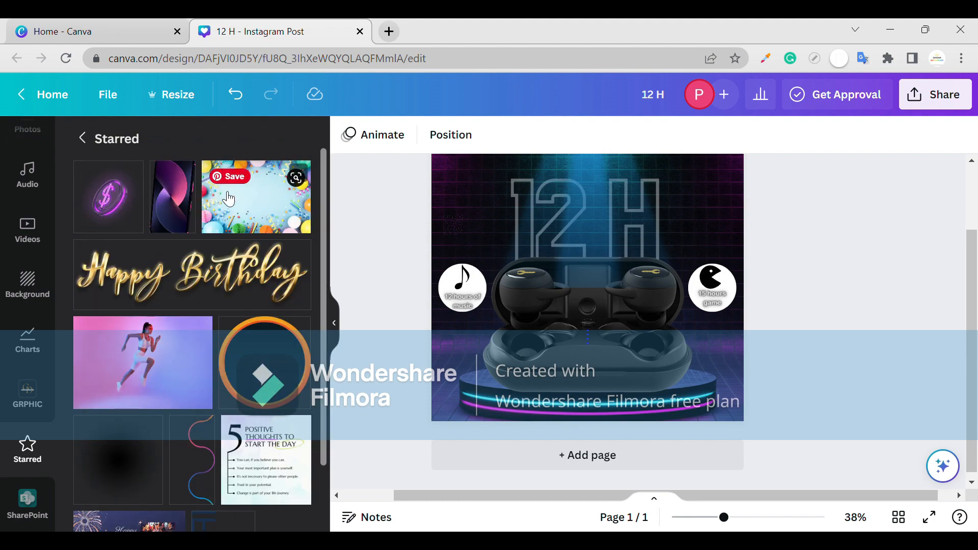
left_click(81, 149)
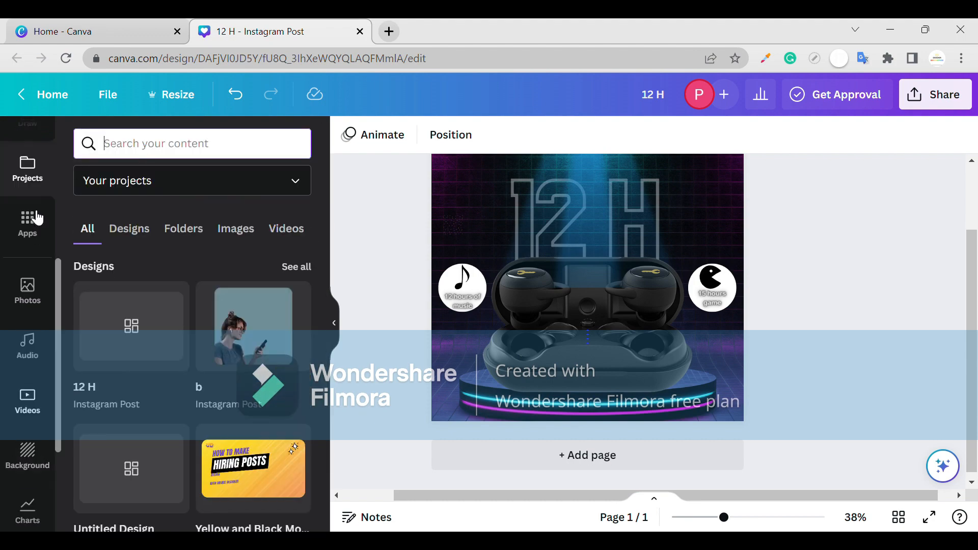
Search the elements for "streamers" and show all matching graphics.
left_click(183, 152)
type("st")
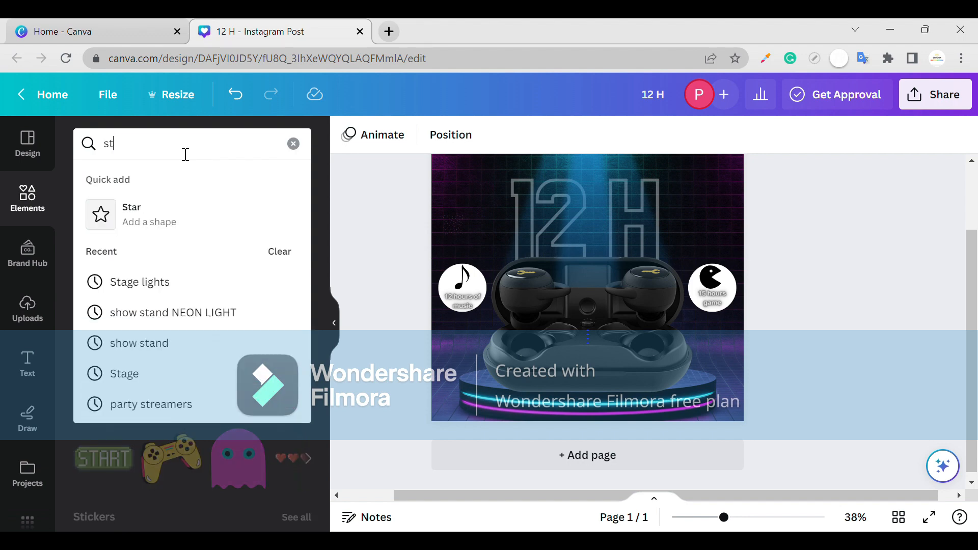
type("r")
left_click(184, 236)
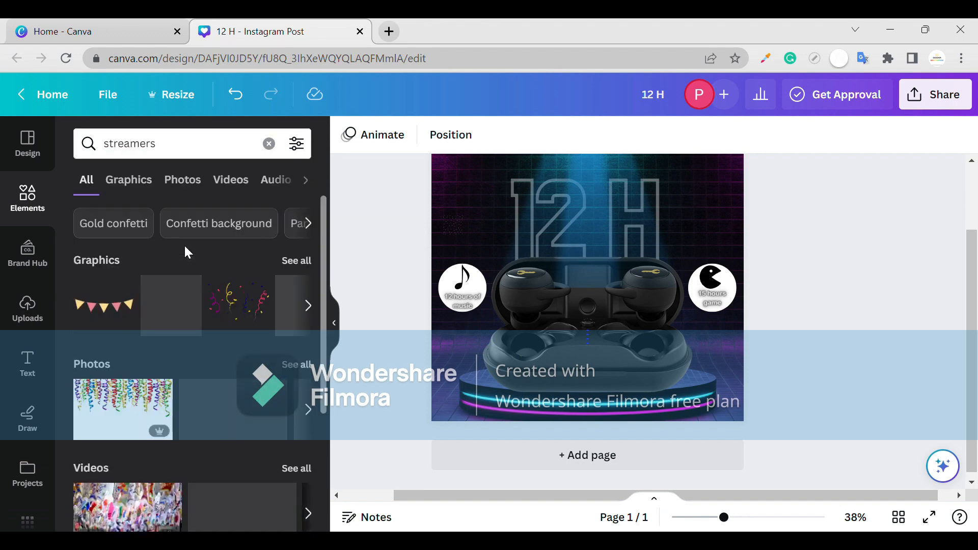
scroll(178, 390, "down", 3)
scroll(222, 318, "up", 3)
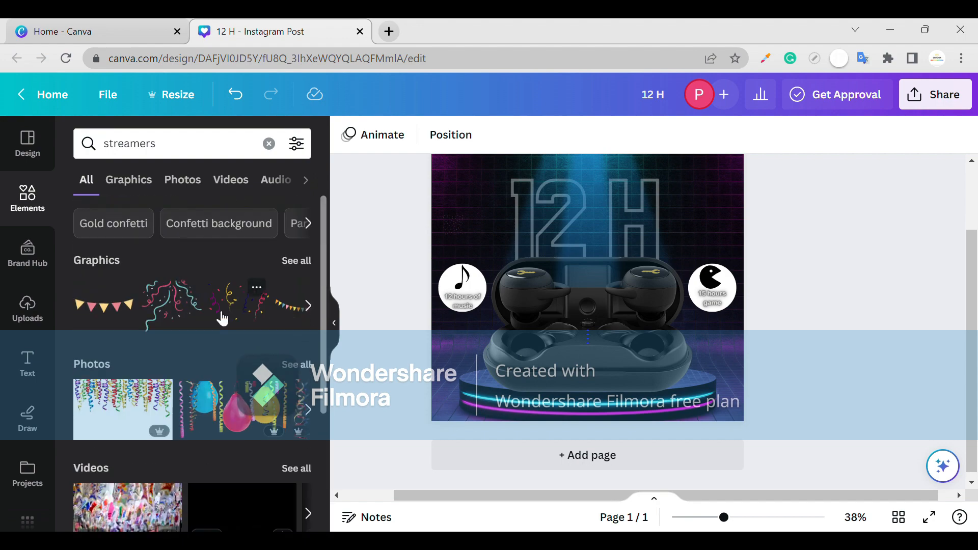
left_click(293, 261)
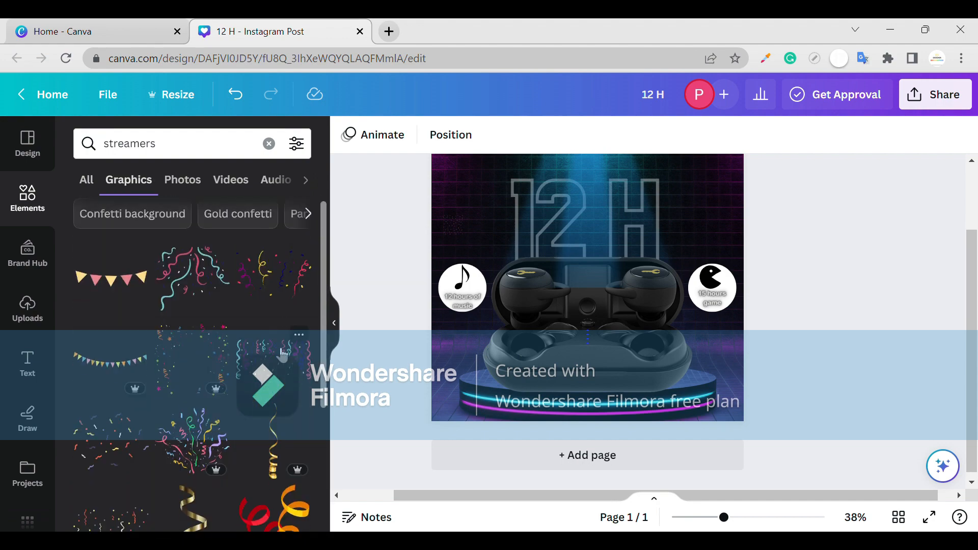
scroll(283, 354, "down", 3)
left_click(181, 387)
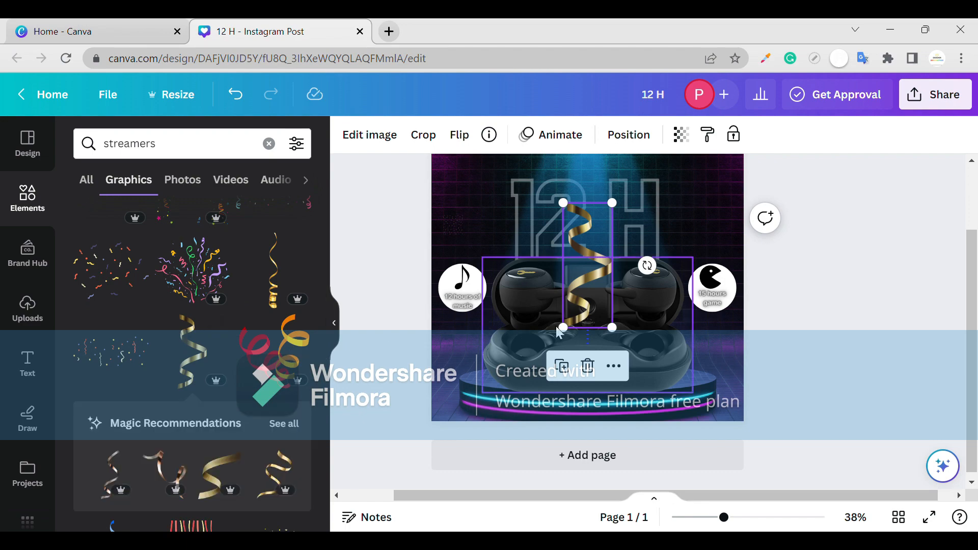
key("Delete")
Look through the remaining streamer graphics for a suitable decoration and clear the element search.
scroll(205, 391, "down", 10)
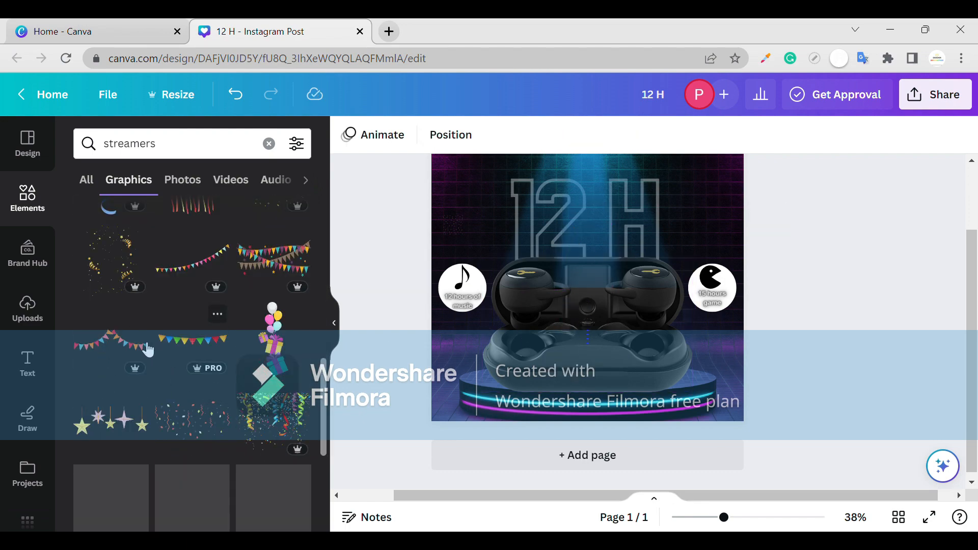
scroll(164, 366, "down", 6)
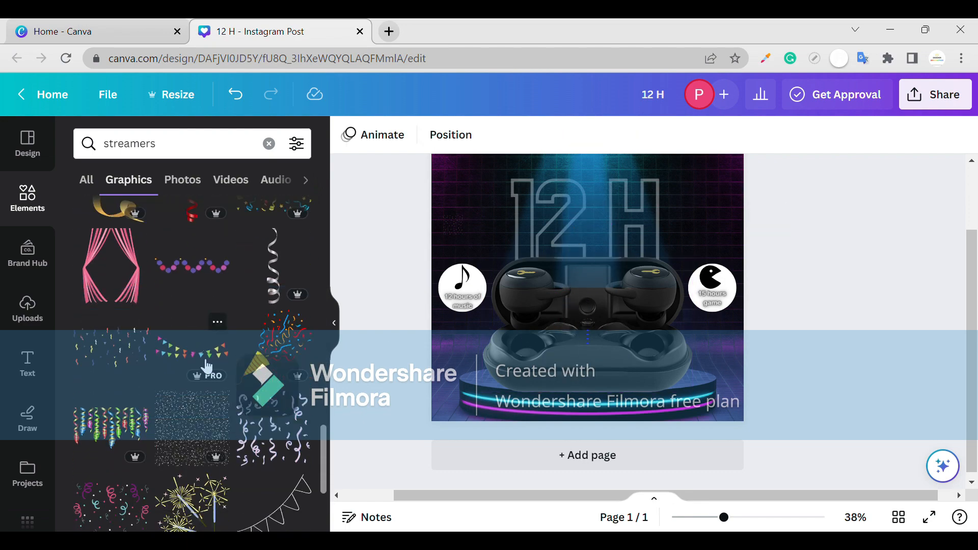
scroll(225, 410, "down", 10)
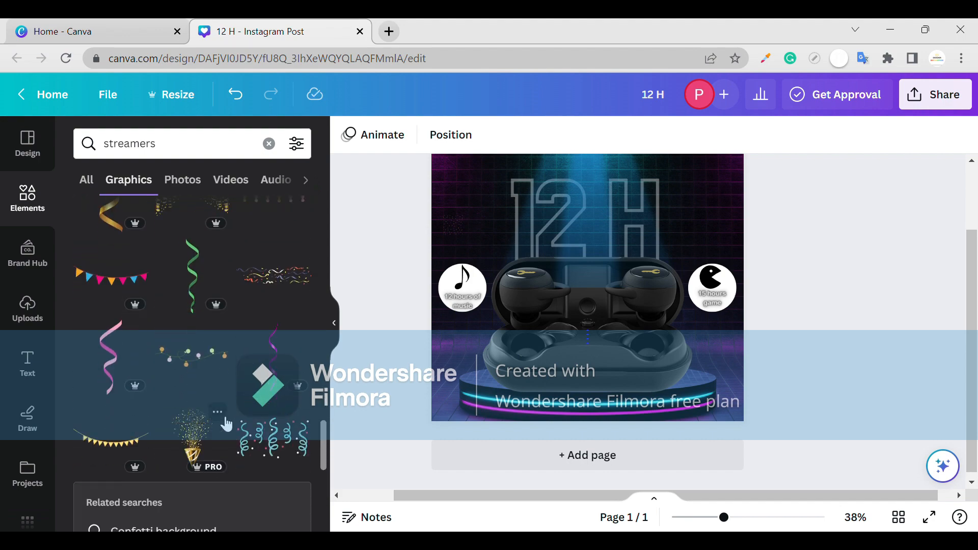
scroll(226, 425, "up", 3)
left_click(269, 144)
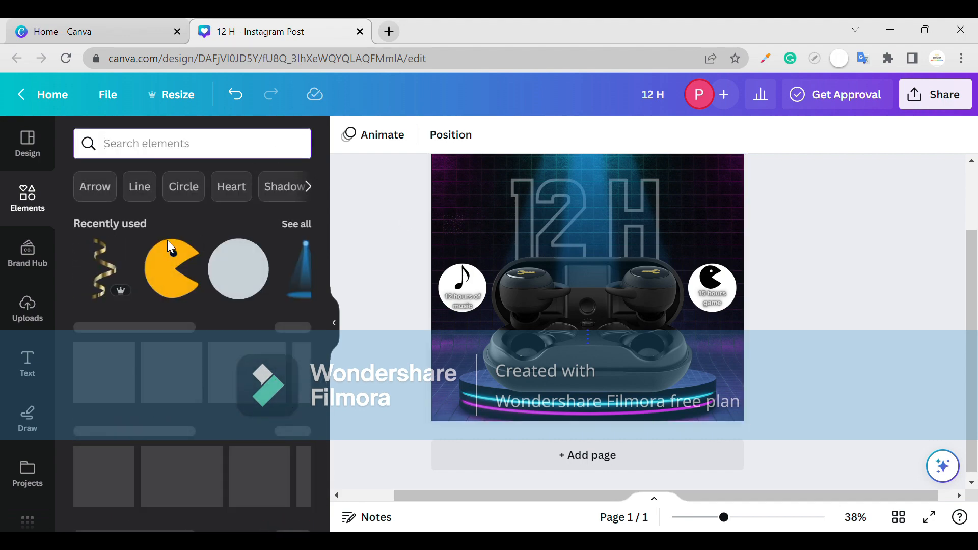
Search the elements for "decoration" and show all matching graphics.
scroll(175, 302, "down", 6)
scroll(260, 264, "up", 4)
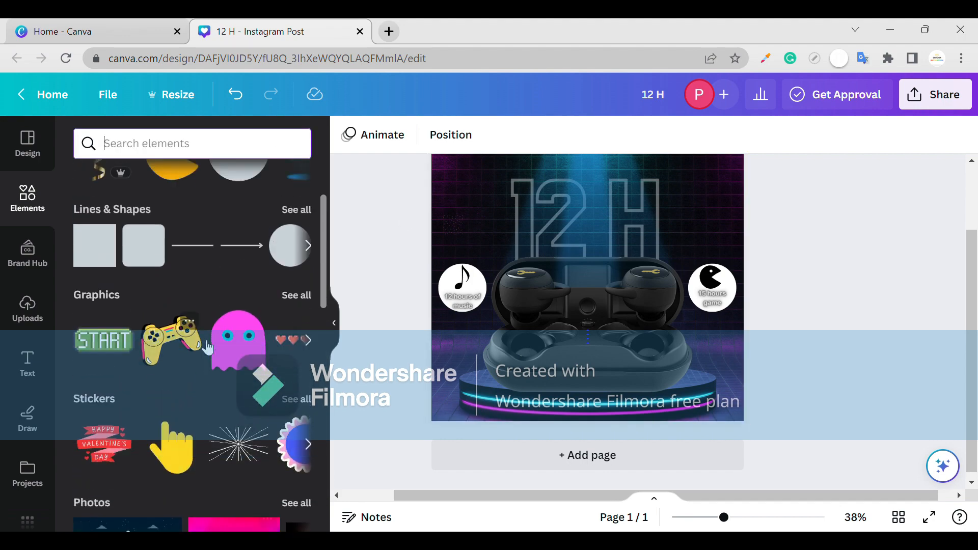
scroll(245, 254, "up", 2)
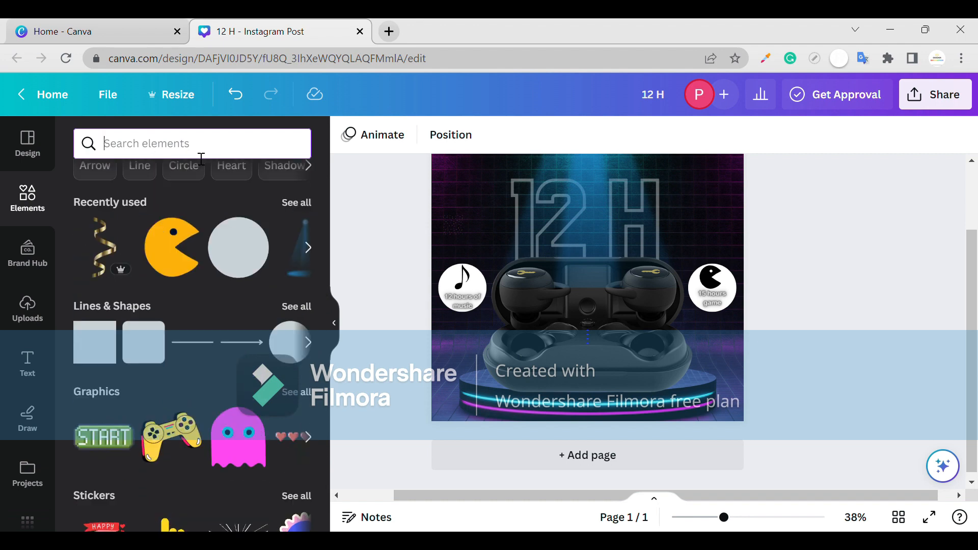
type("deco")
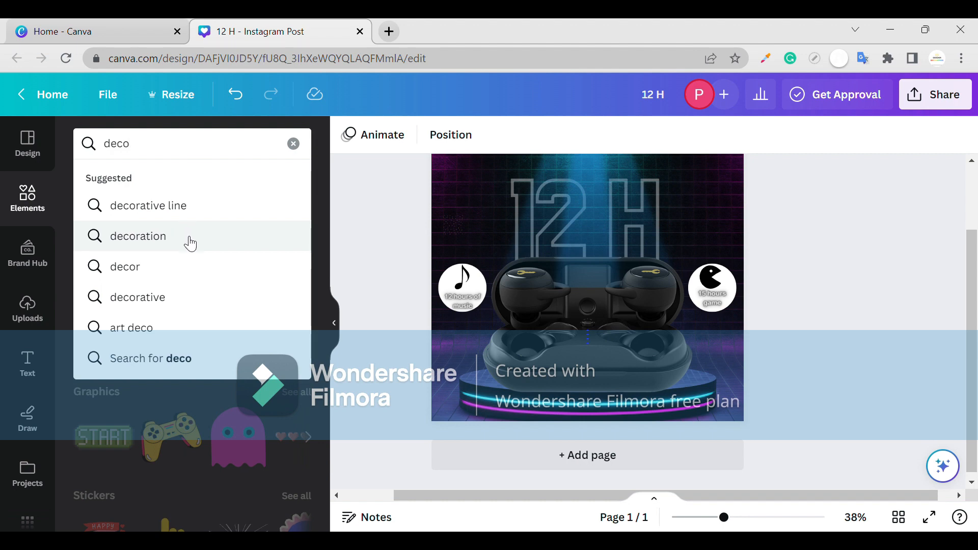
left_click(188, 240)
left_click(307, 306)
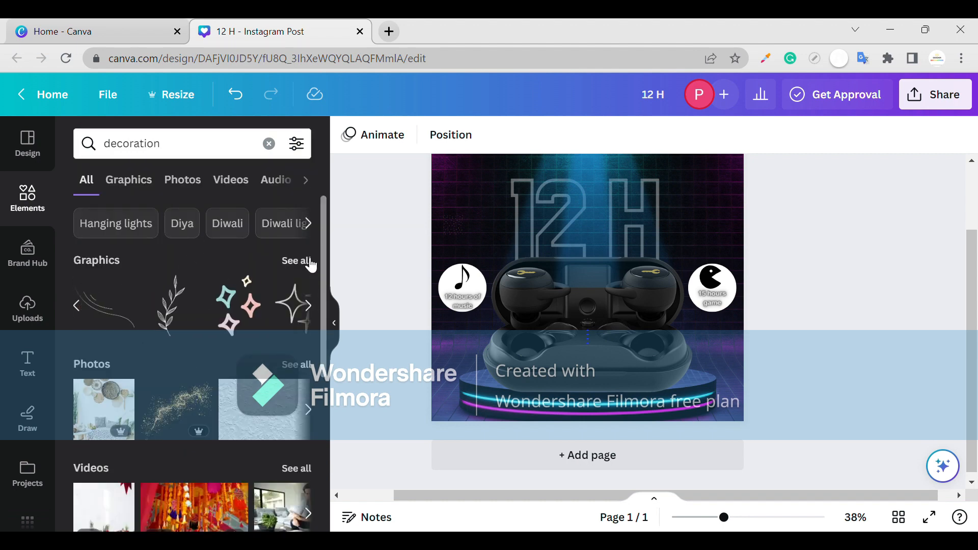
left_click(296, 260)
Look through the decoration graphics for a suitable ornament for the post.
scroll(269, 327, "down", 4)
scroll(269, 328, "down", 15)
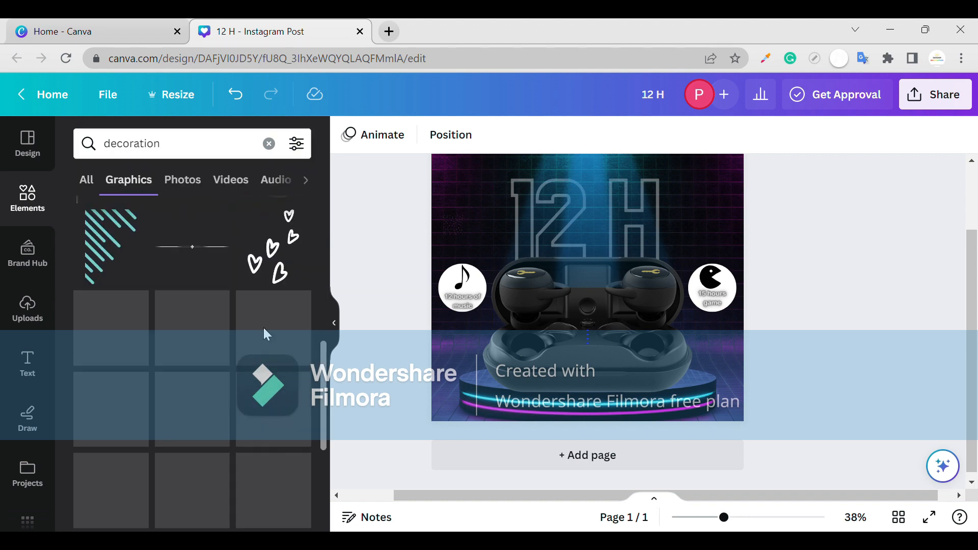
scroll(268, 333, "down", 10)
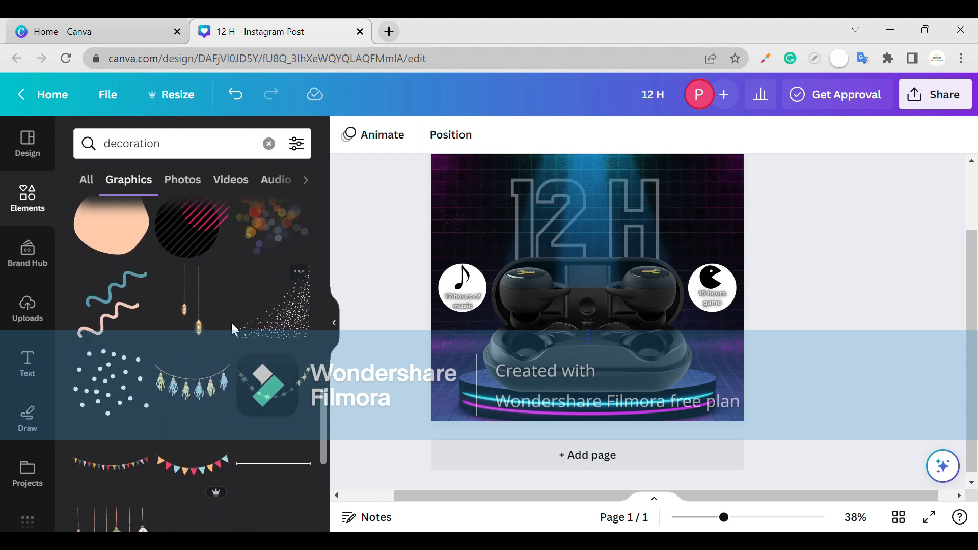
scroll(187, 324, "down", 15)
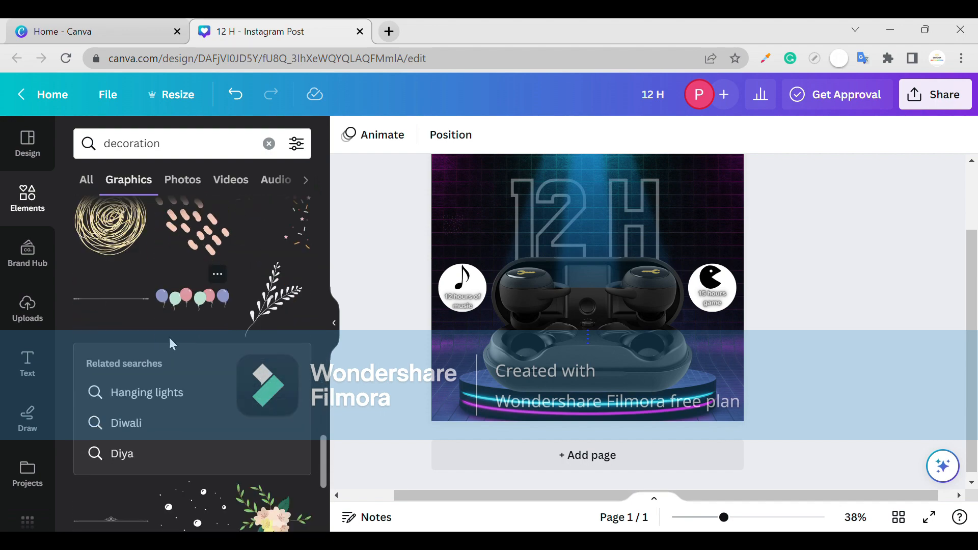
scroll(223, 383, "down", 10)
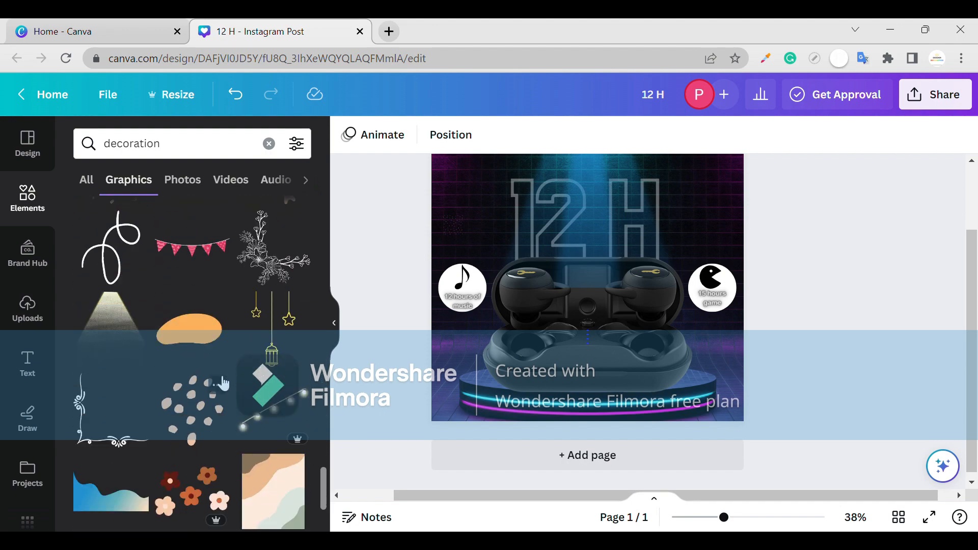
scroll(224, 484, "down", 15)
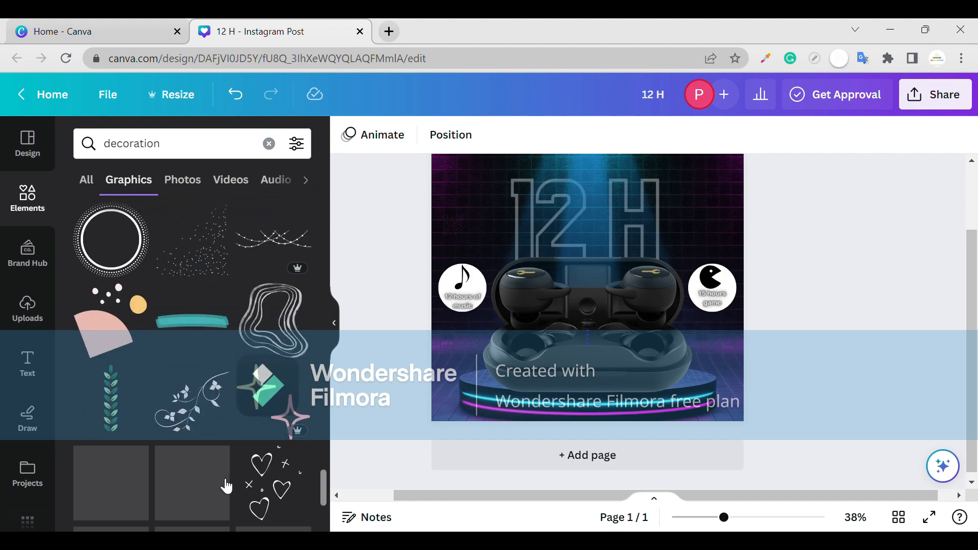
scroll(197, 462, "down", 15)
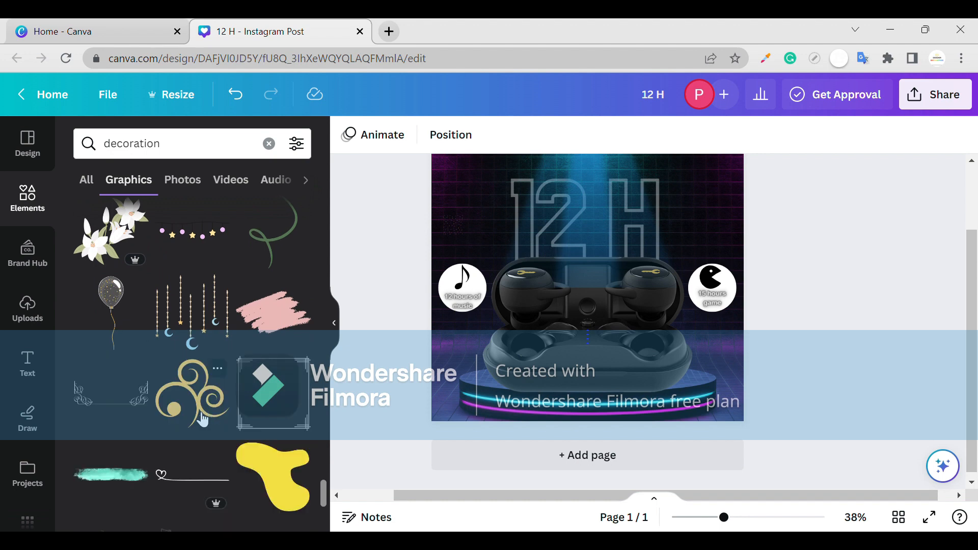
left_click(218, 146)
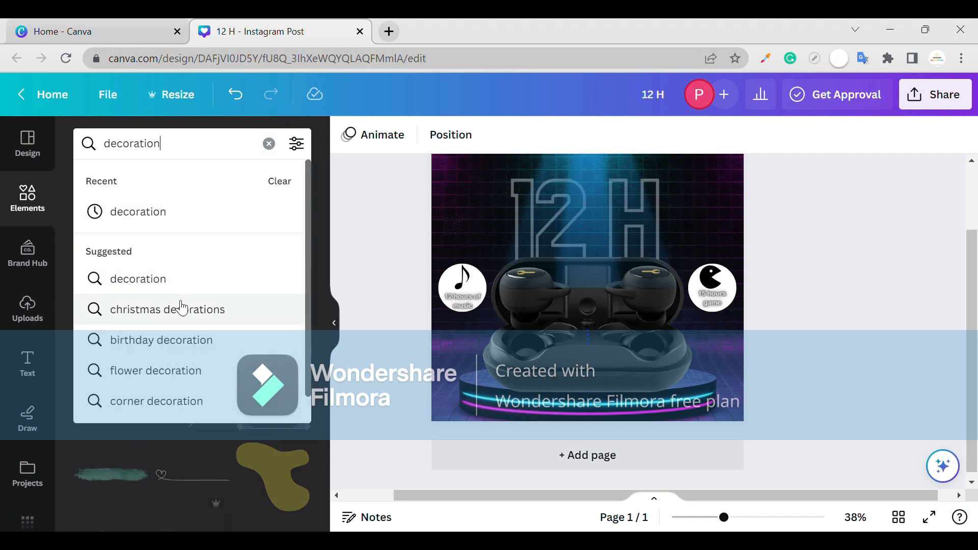
key("Escape")
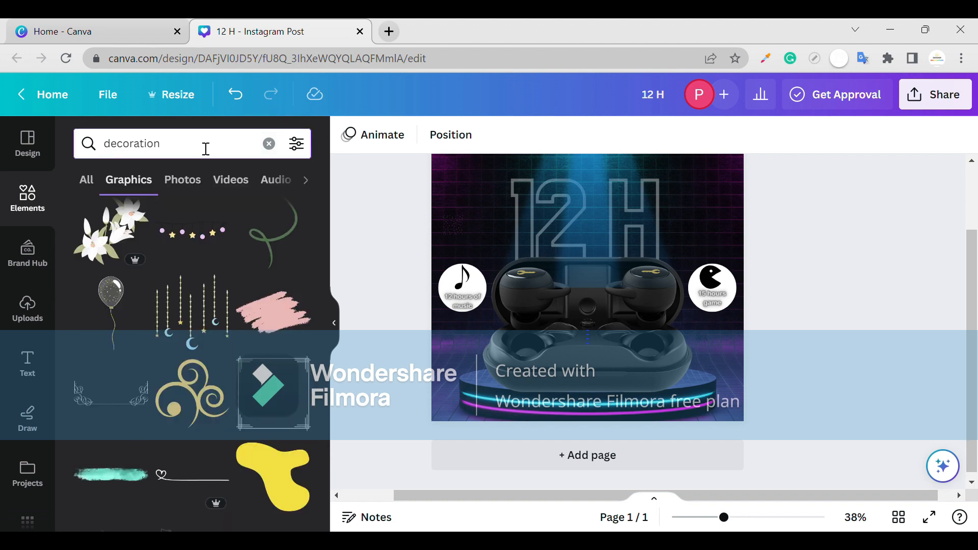
Refine the graphics search to "decoration ads".
left_click(205, 148)
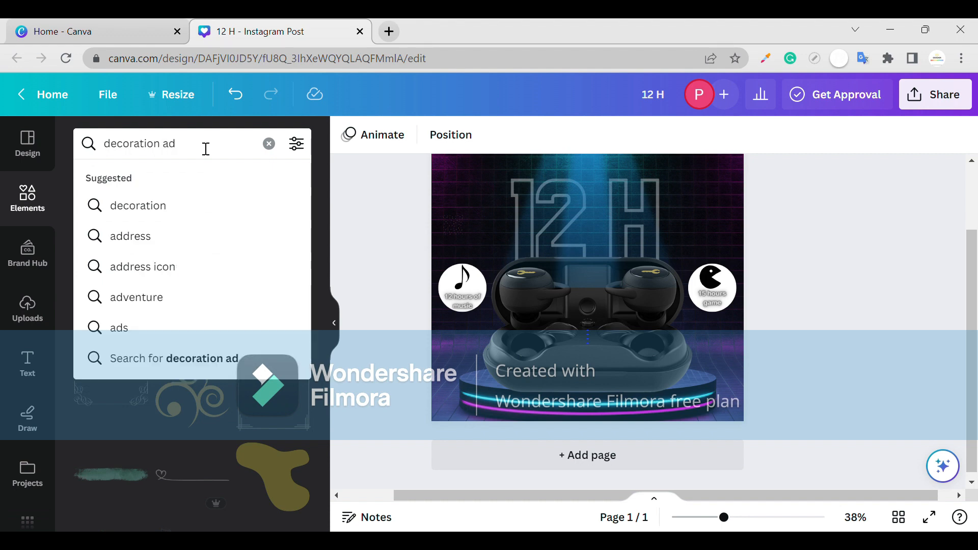
key("Return")
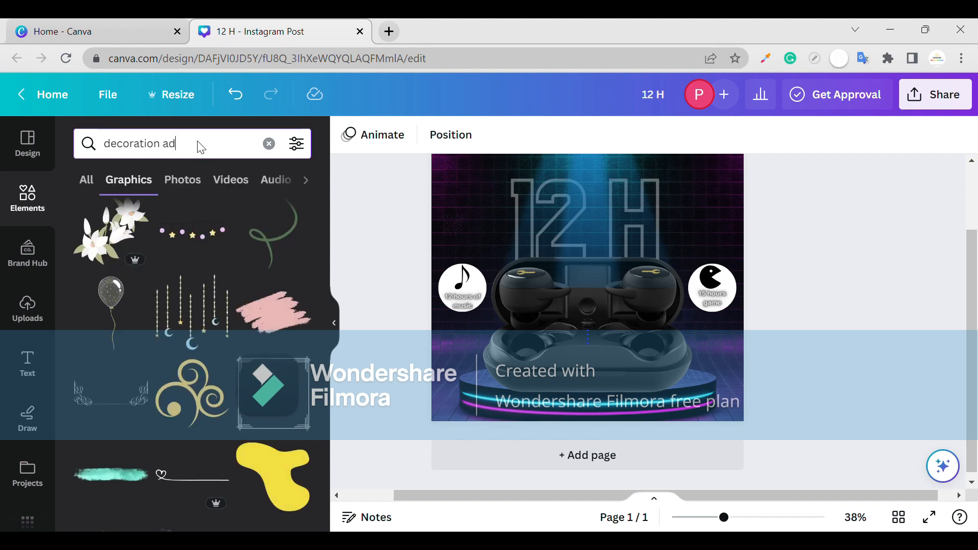
type("s")
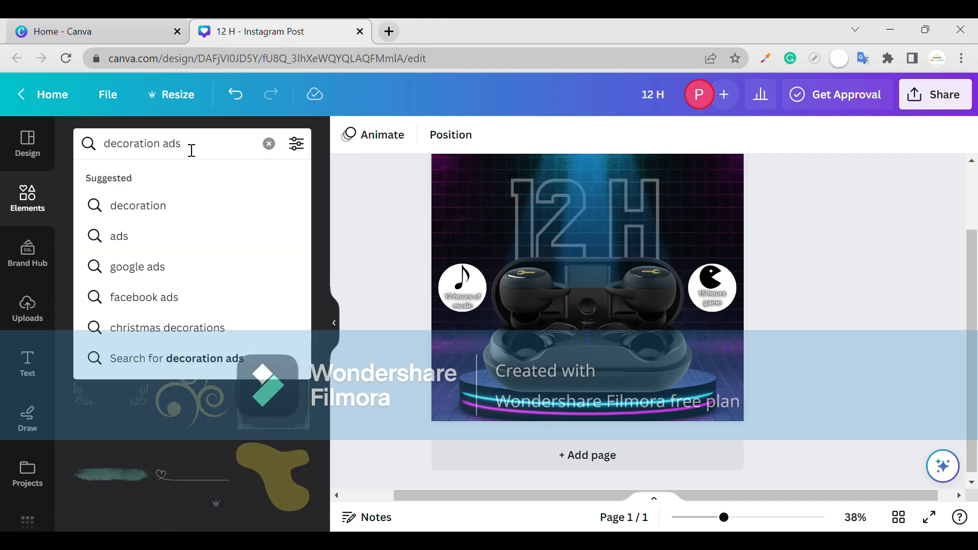
key("Return")
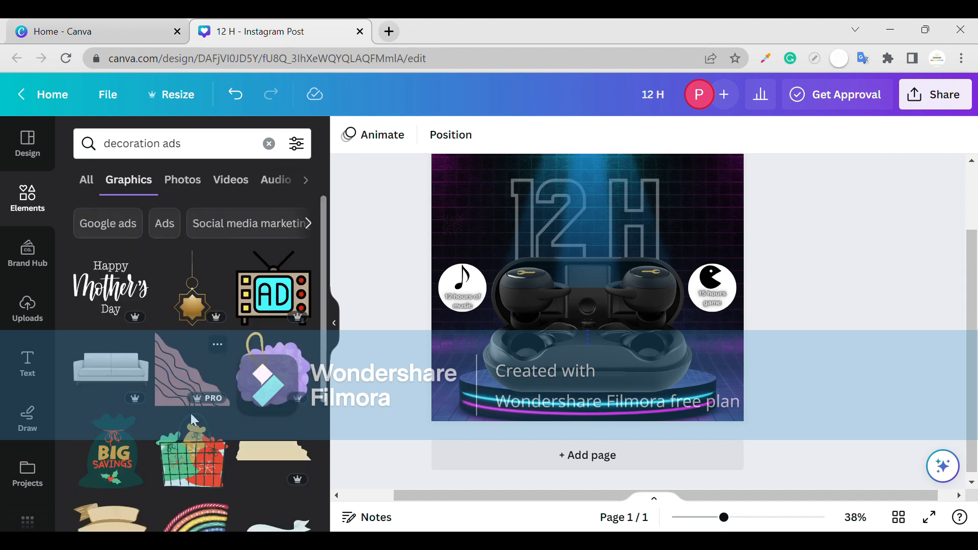
Shorten the graphics search to "ads" and look through the matching graphics.
left_click(172, 147)
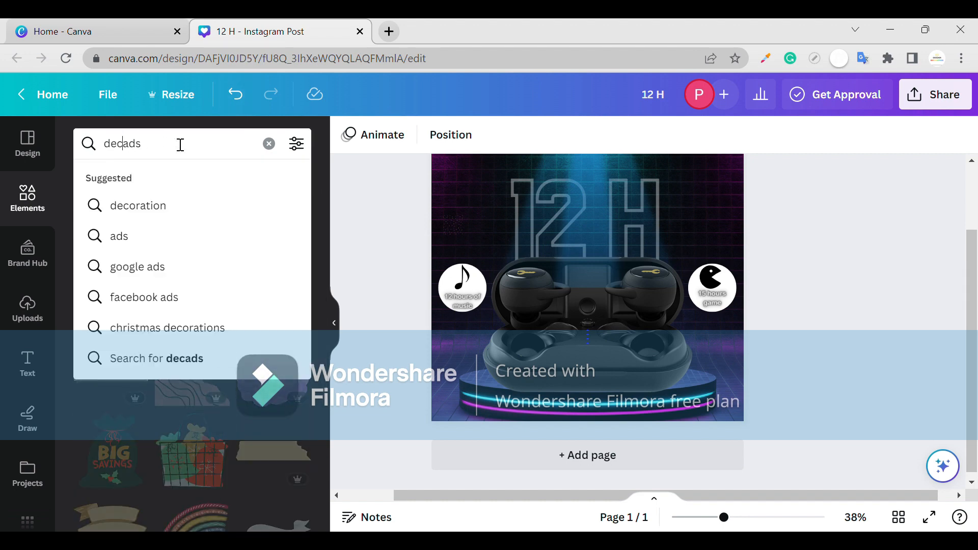
key("BackSpace")
key("BackSpace")
key("BackSpace")
key("Return")
scroll(162, 381, "down", 3)
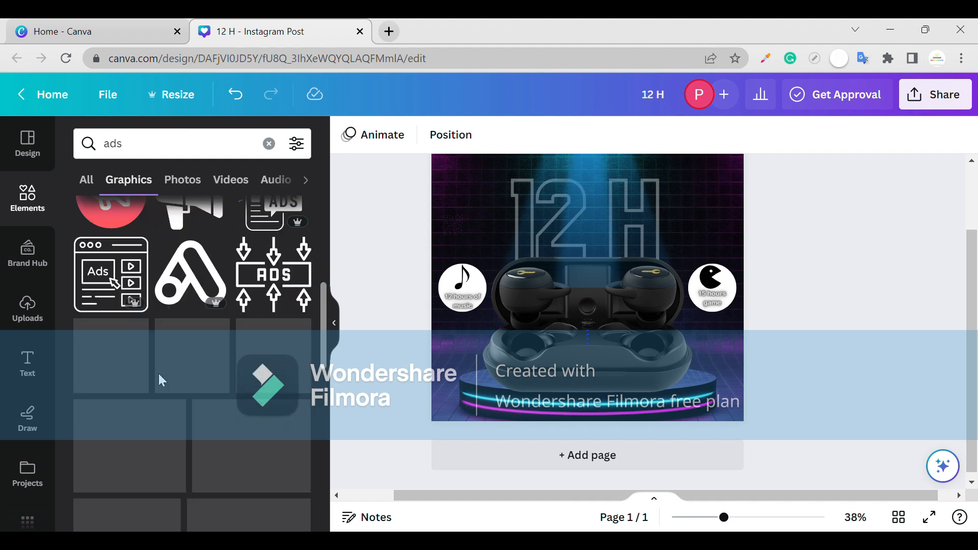
Duplicate the scattered dots graphic and place an enlarged copy above the gaming badge, beside the "12 H" headline.
left_click(458, 229)
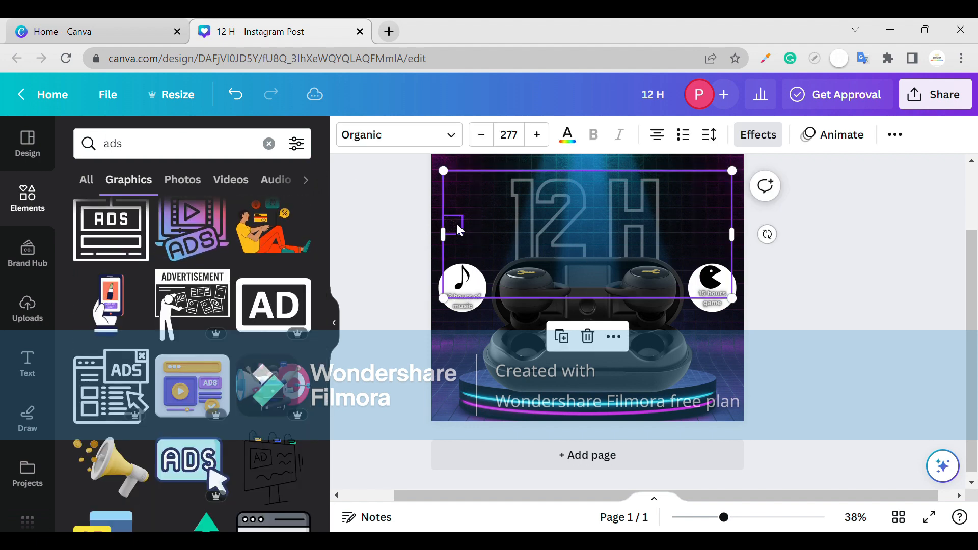
left_click(458, 229)
key("ctrl+d")
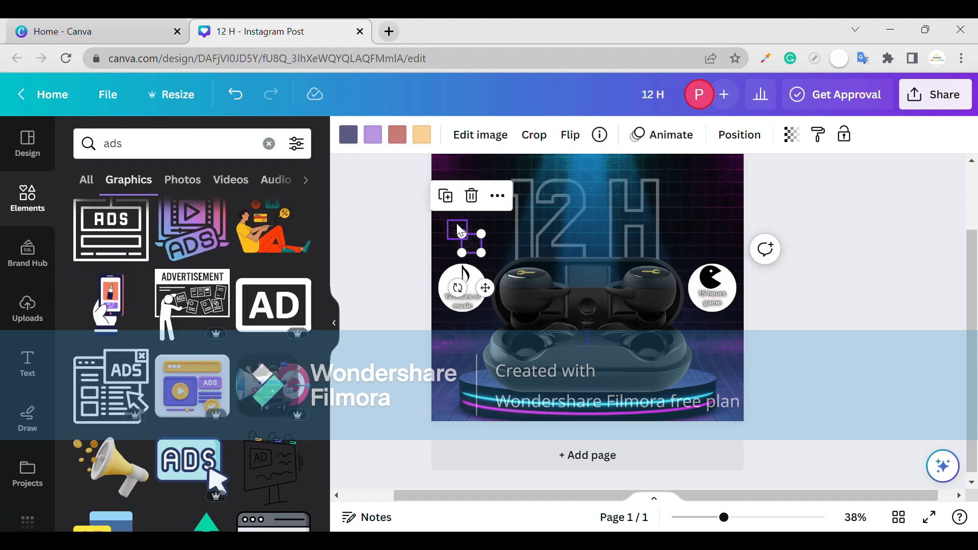
left_click(332, 326)
left_click_drag(403, 248, 646, 218)
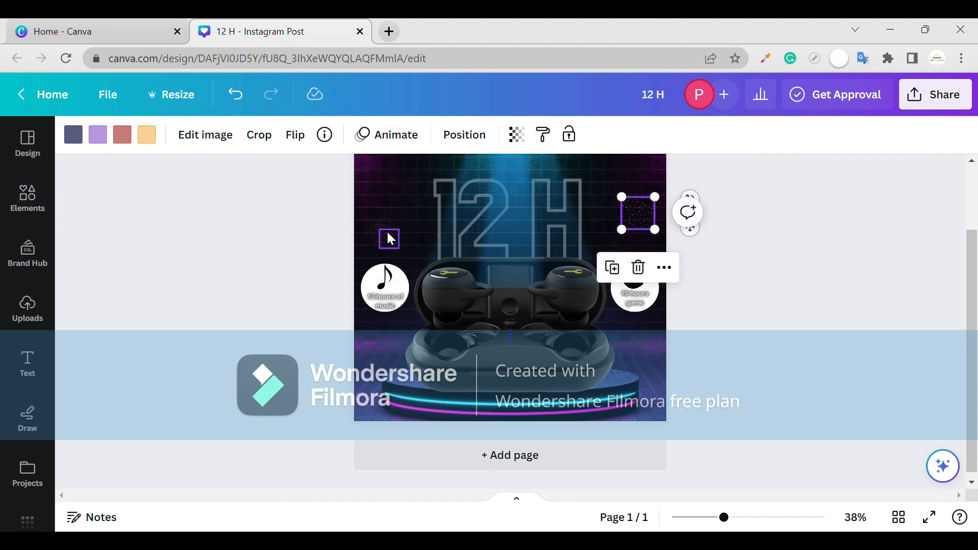
Place further copies of the scattered dots in the post's upper-right corner and below the music badge.
left_click_drag(390, 238, 604, 170)
scroll(605, 192, "up", 1)
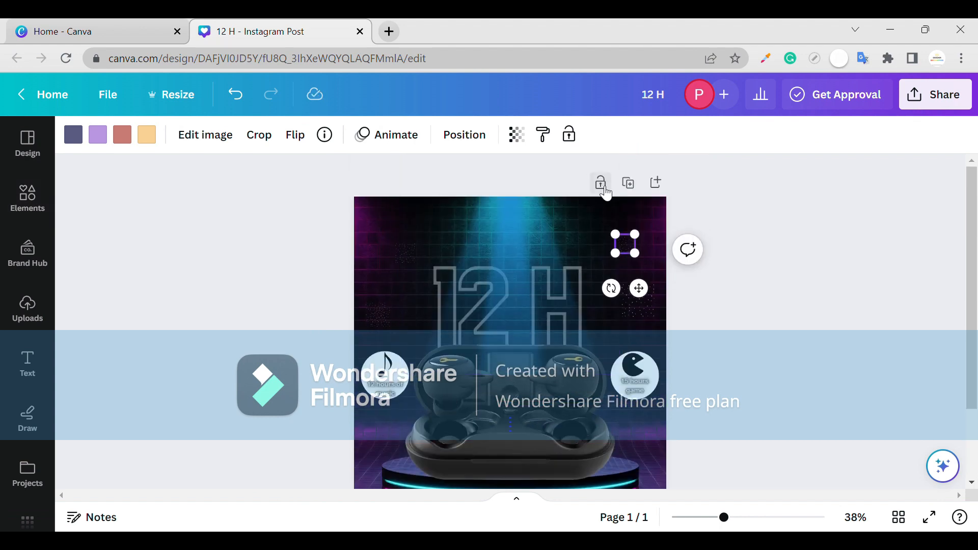
left_click_drag(648, 241, 387, 436)
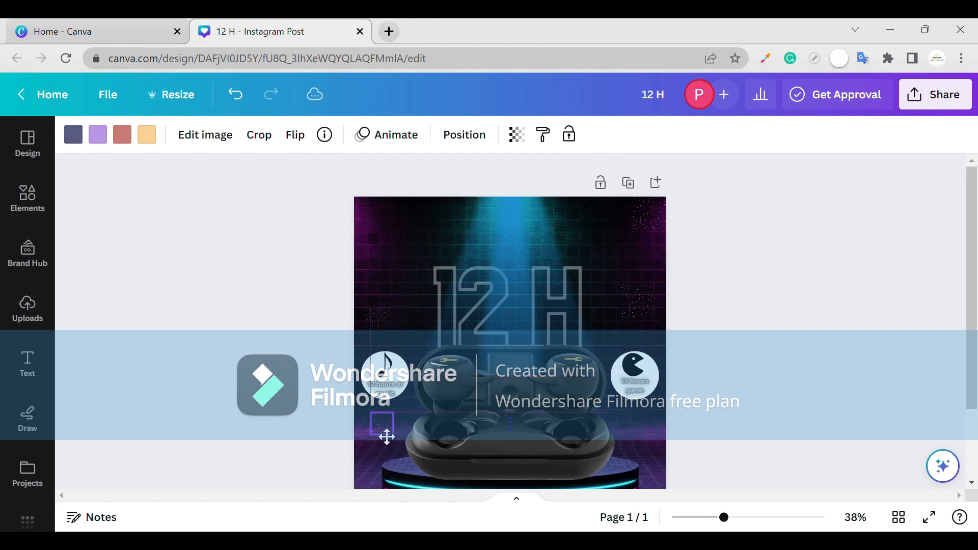
left_click_drag(378, 480, 378, 479)
Reposition the scattered dots above the music badge, moving a small copy up along the post's left edge.
left_click(376, 308)
left_click_drag(387, 304, 396, 298)
left_click_drag(365, 323, 374, 273)
left_click(405, 291)
Clear the previous element search and search the elements for "one +".
left_click(23, 204)
left_click(293, 144)
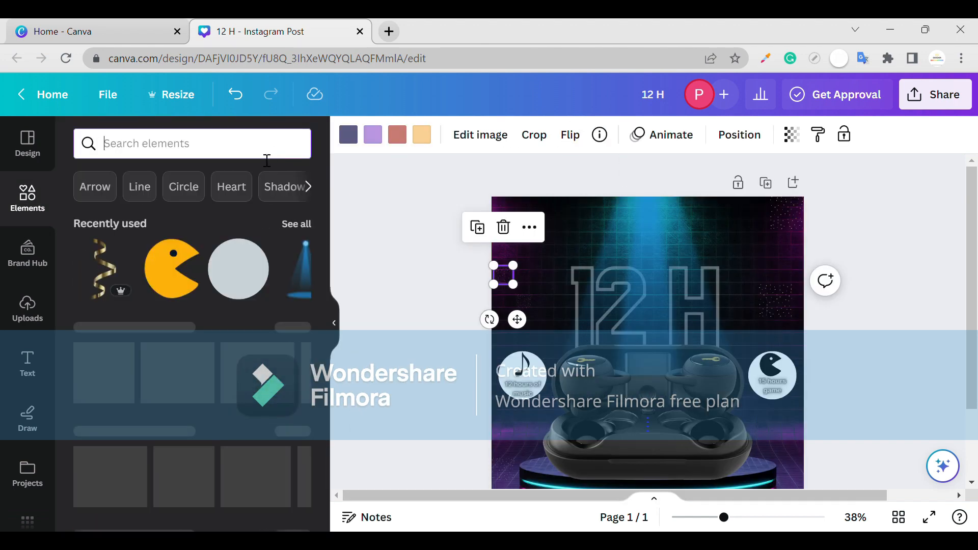
type("one")
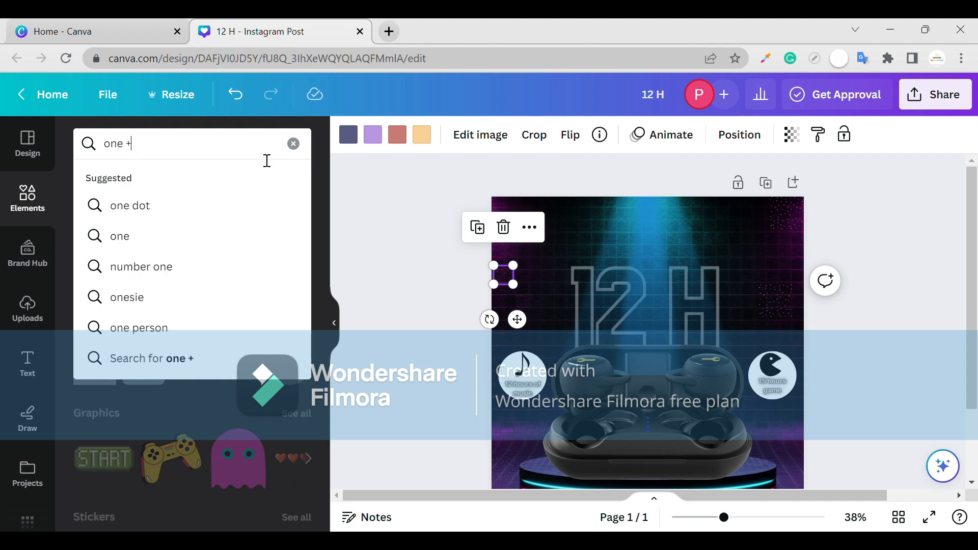
type(" +")
key("Return")
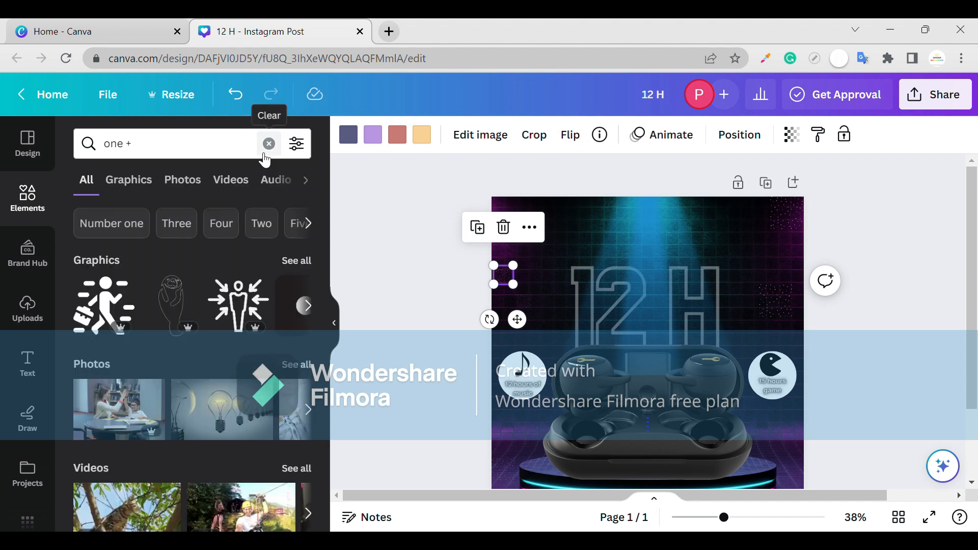
Search the photos for "one plus logo", look through the results and clear the search.
scroll(57, 358, "down", 5)
left_click(29, 225)
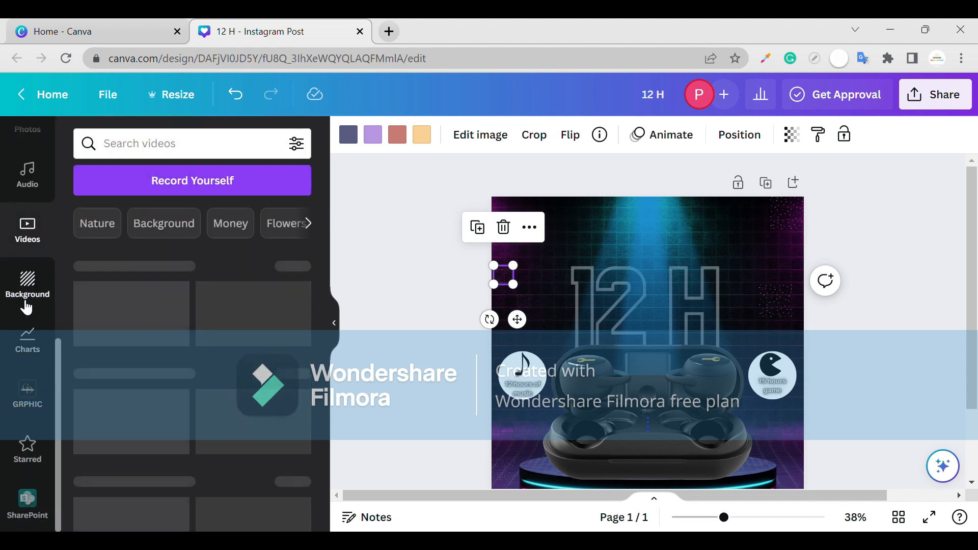
scroll(30, 265, "up", 2)
left_click(28, 188)
left_click(139, 157)
type("o")
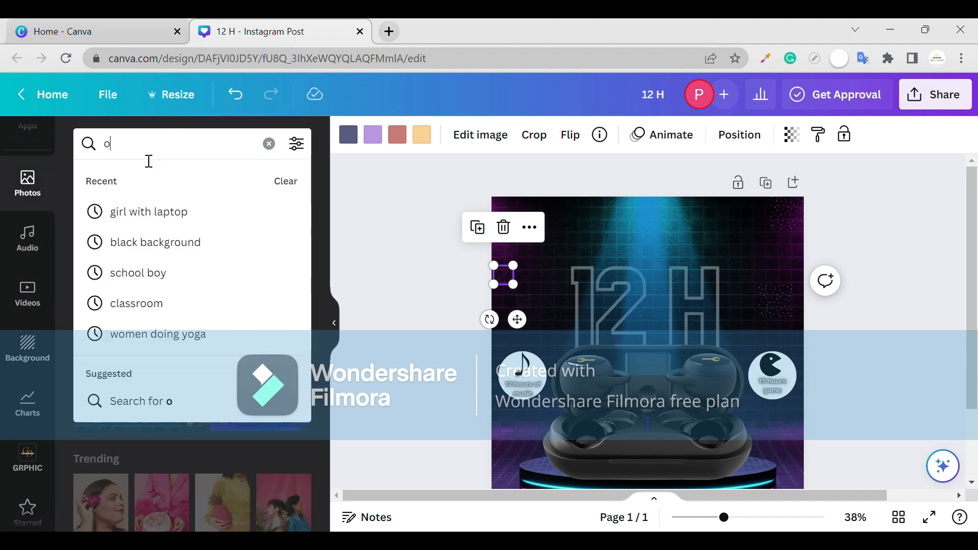
type("ne plus")
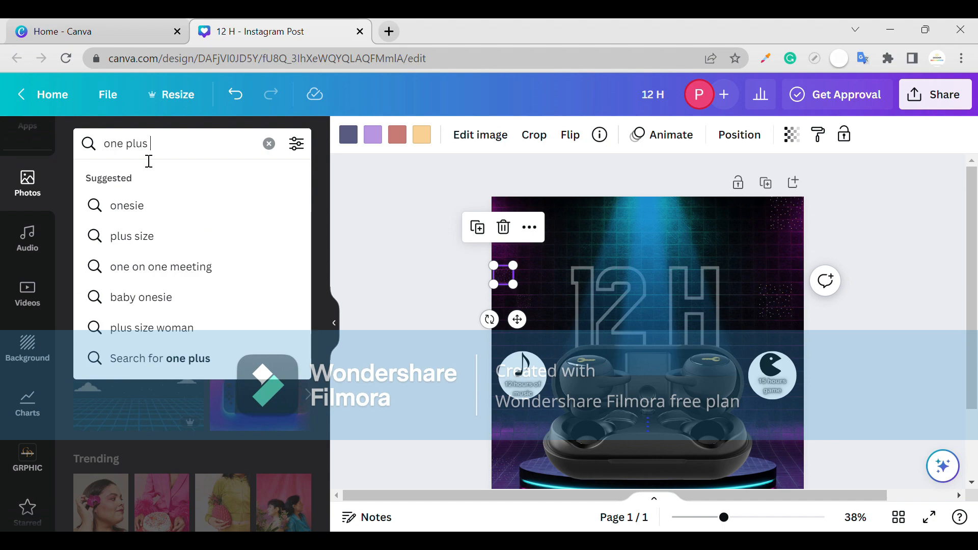
type(" logo")
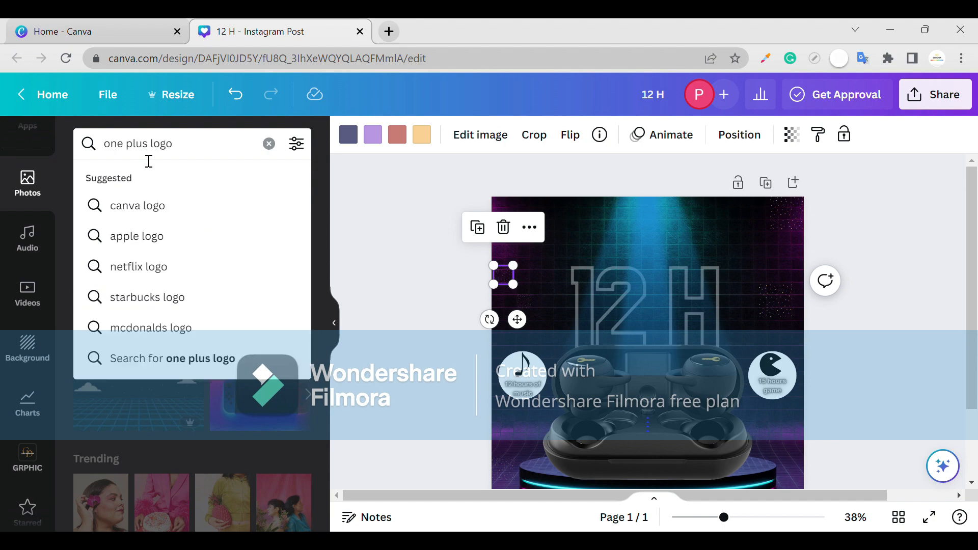
key("Return")
scroll(185, 264, "down", 10)
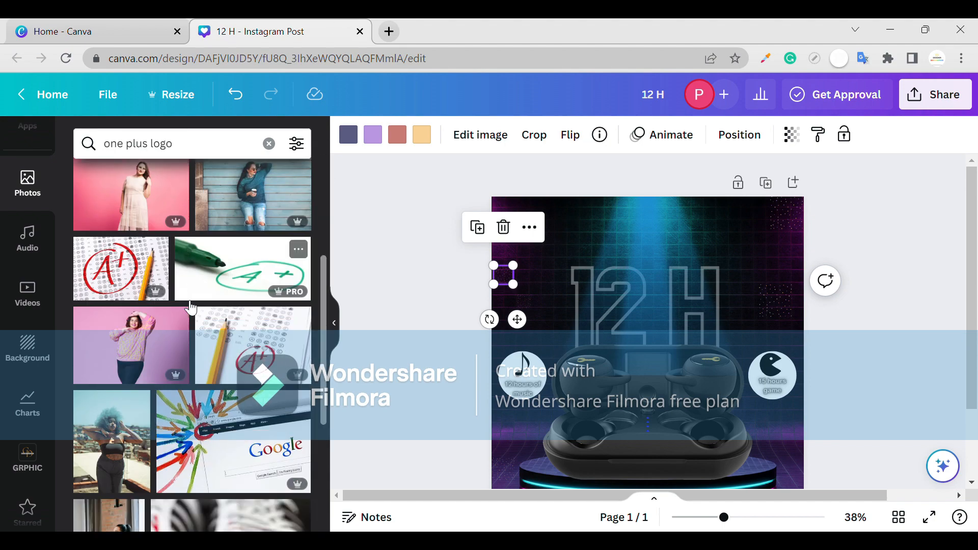
scroll(303, 331, "up", 10)
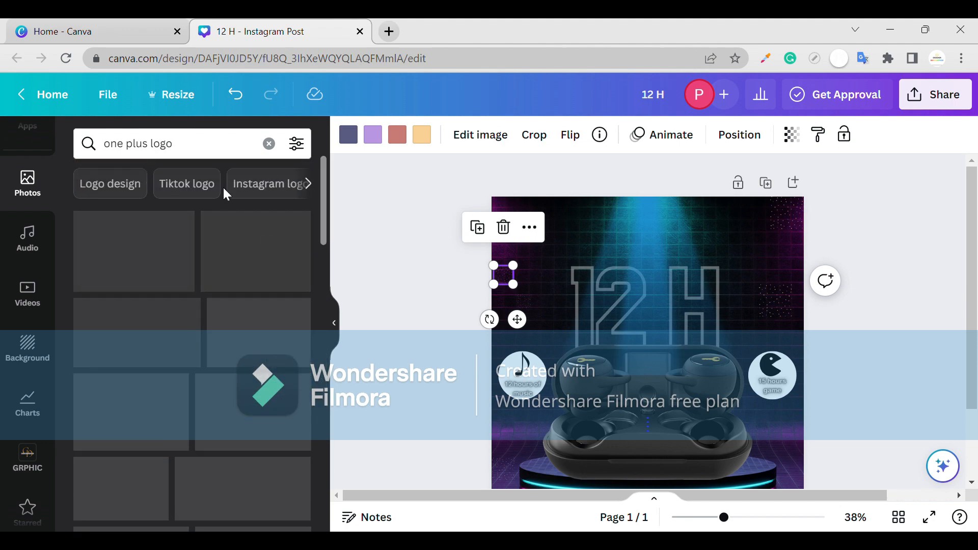
left_click(268, 144)
Find the OnePlus logo with a Google search in a new browser tab and place it in the post's upper-left corner.
left_click(390, 32)
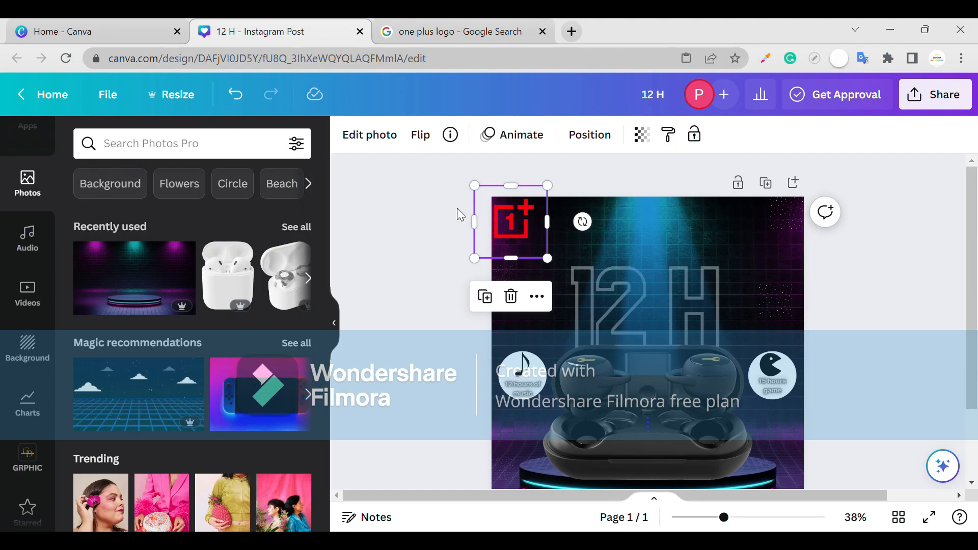
left_click(534, 205)
left_click(535, 205)
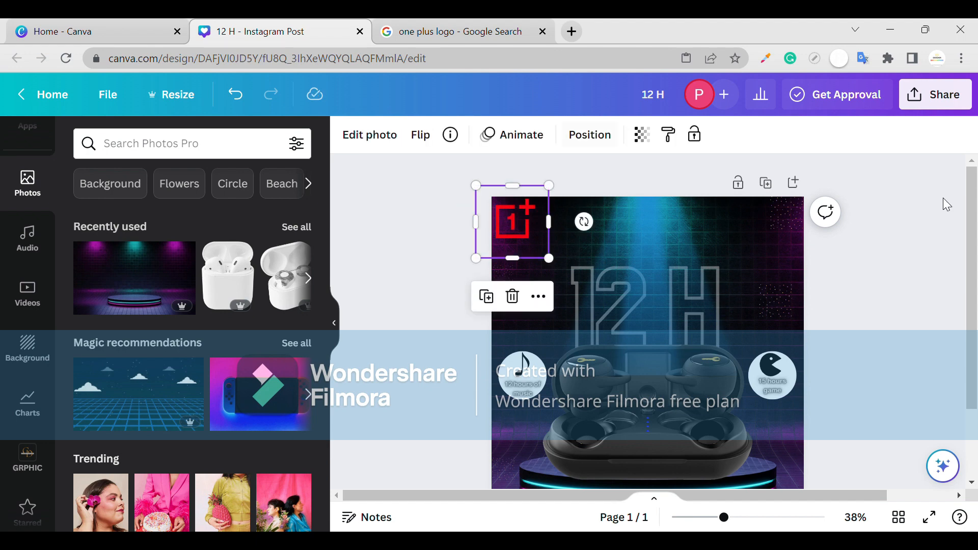
left_click(947, 283)
left_click_drag(972, 289, 807, 340)
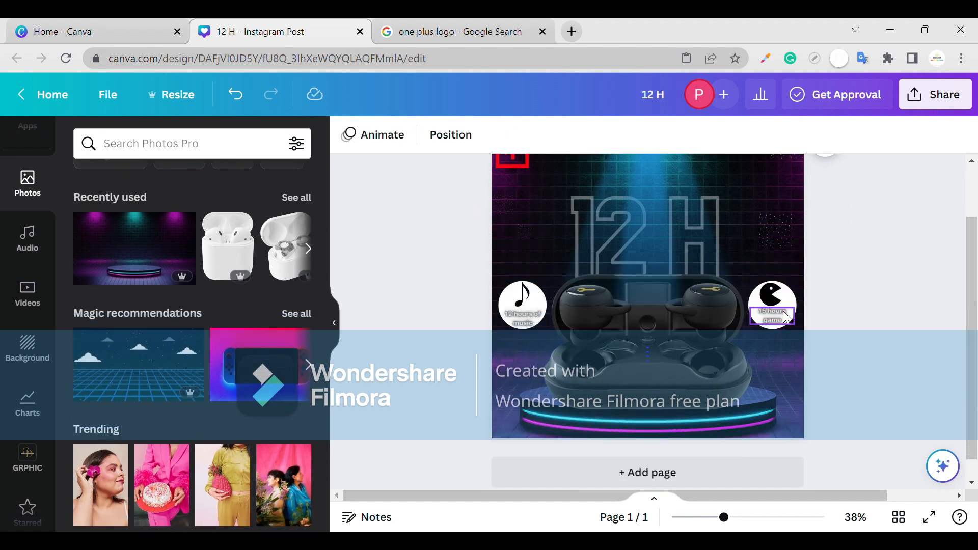
Remove the text effect from the game badge's caption and set the caption in uppercase.
left_click(786, 317)
left_click(751, 140)
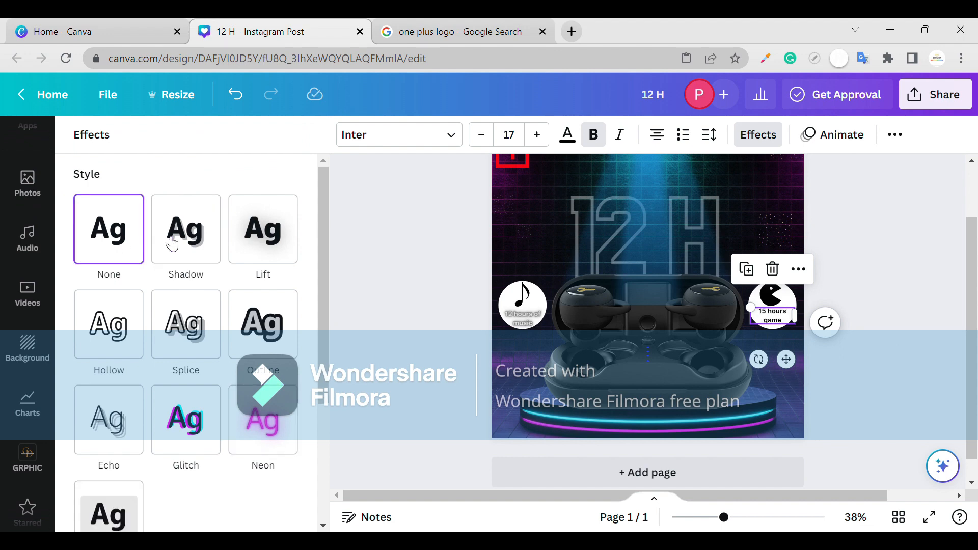
left_click(894, 135)
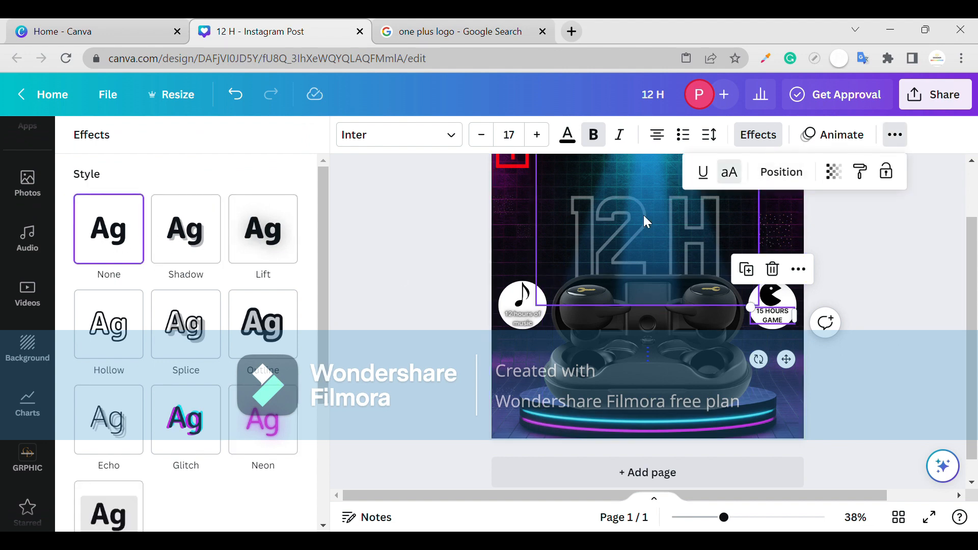
Remove the text effect from the music badge's caption and set it in uppercase to match the game badge.
left_click(525, 318)
left_click(137, 219)
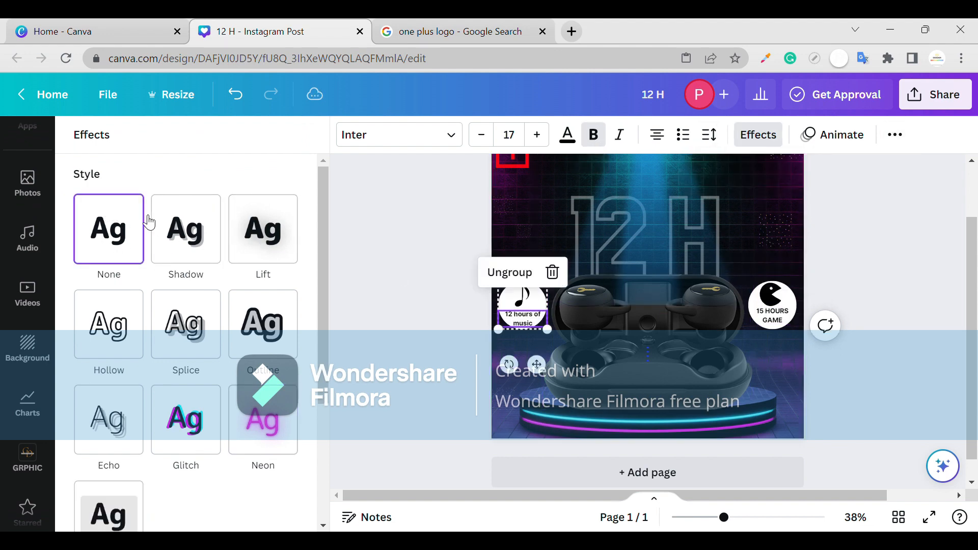
left_click(895, 135)
left_click(894, 134)
left_click(858, 263)
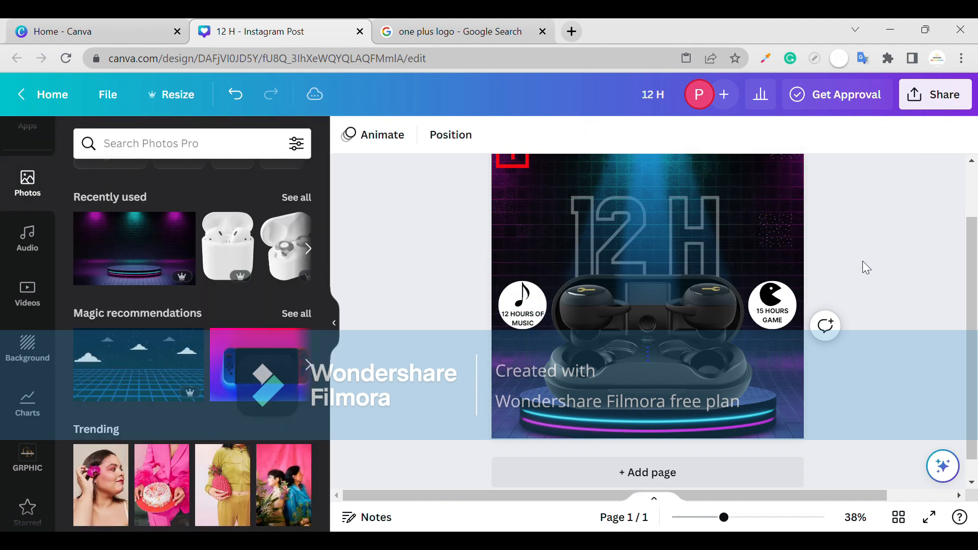
Nudge the game badge's caption slightly down and the scattered dots above that badge slightly to the left.
scroll(861, 273, "down", 1)
left_click(777, 294)
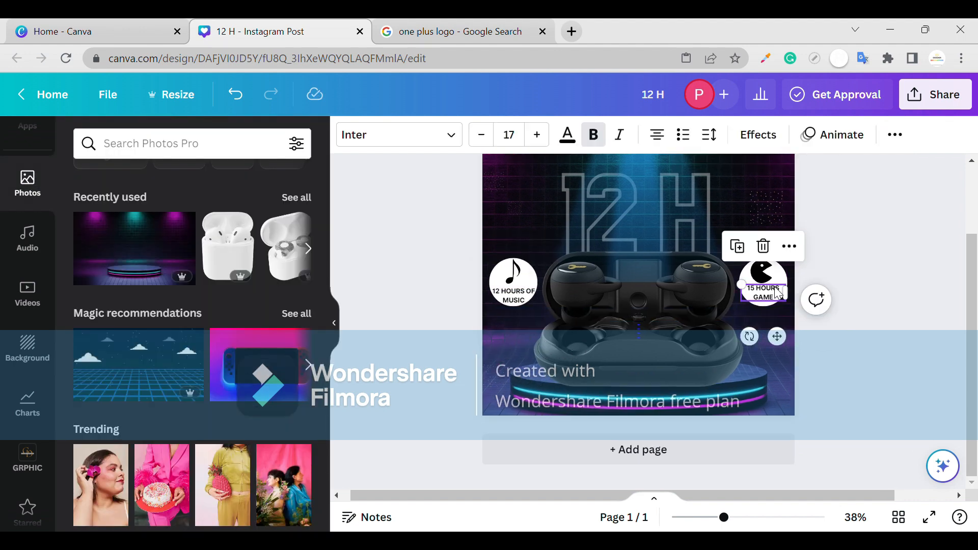
left_click_drag(776, 292, 776, 292)
left_click(776, 294)
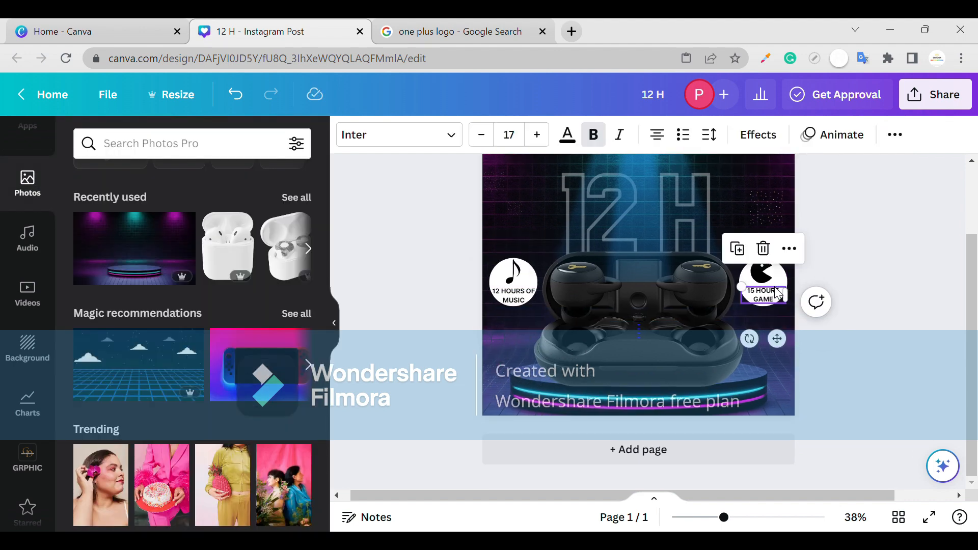
left_click(933, 333)
scroll(933, 333, "up", 2)
left_click(778, 312)
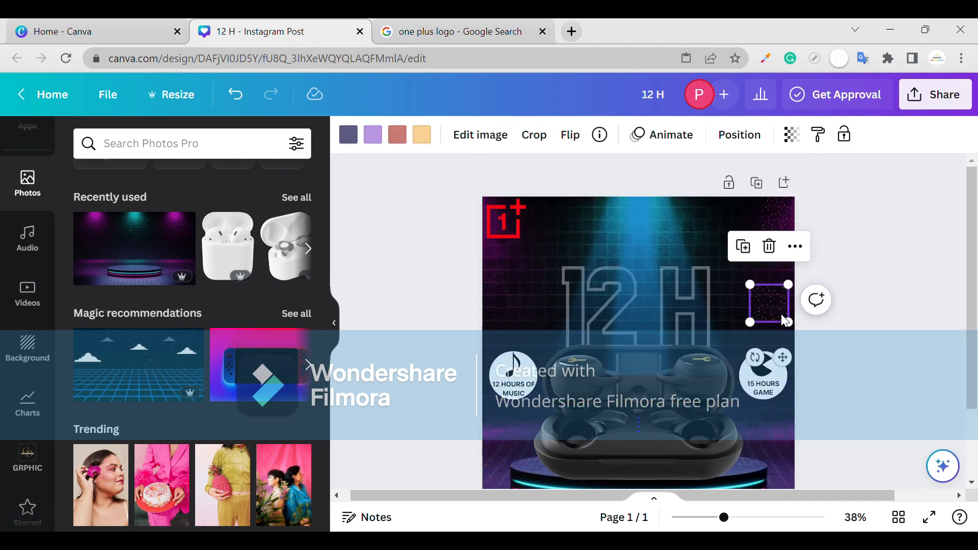
Clear the "one +" element search, add the recently used music note, shrink it and place it near the post's lower-left corner.
scroll(27, 198, "up", 5)
left_click(29, 194)
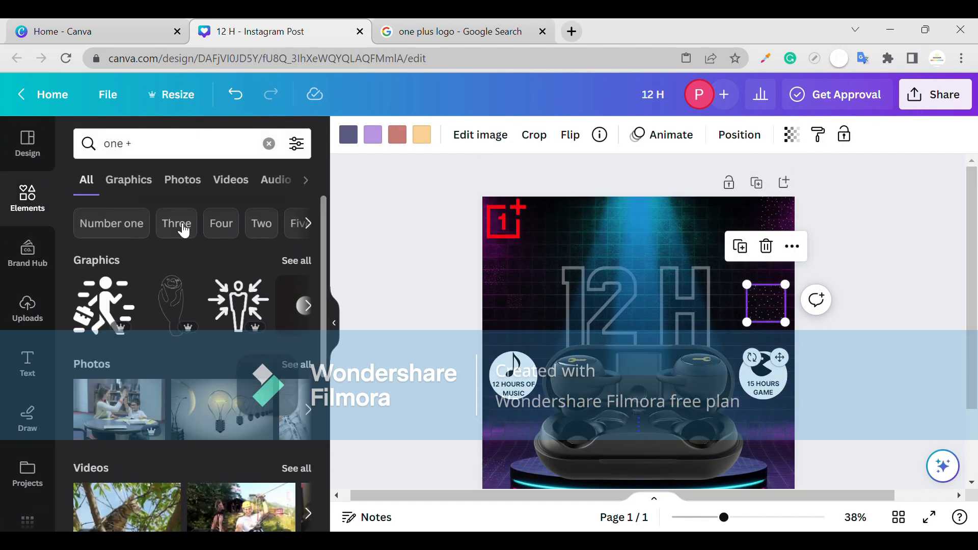
left_click(269, 144)
left_click(307, 268)
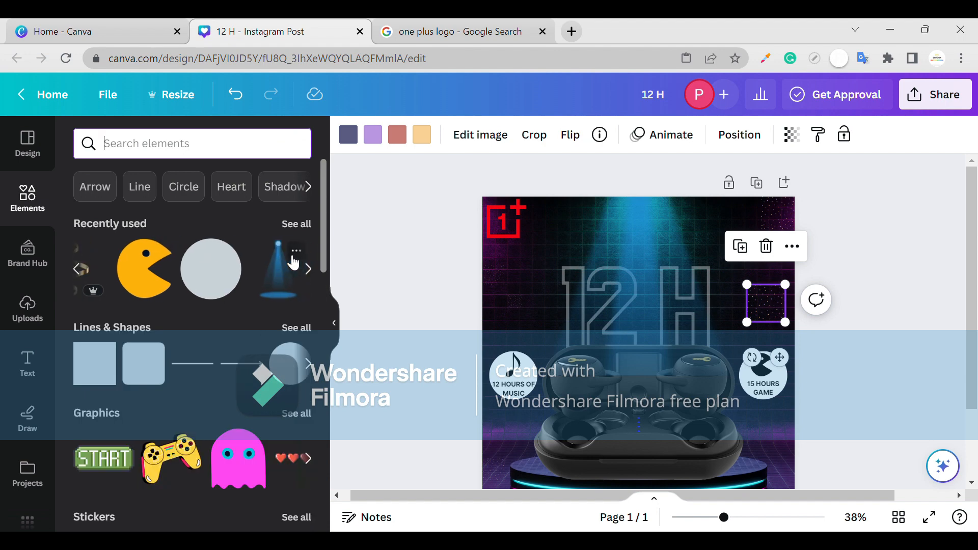
left_click(303, 269)
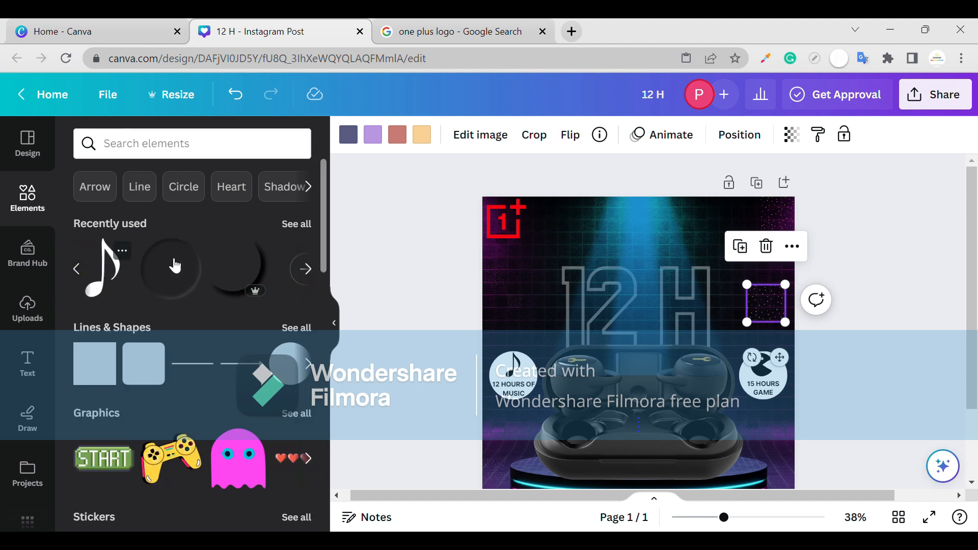
left_click_drag(174, 265, 651, 352)
left_click_drag(654, 408, 513, 519)
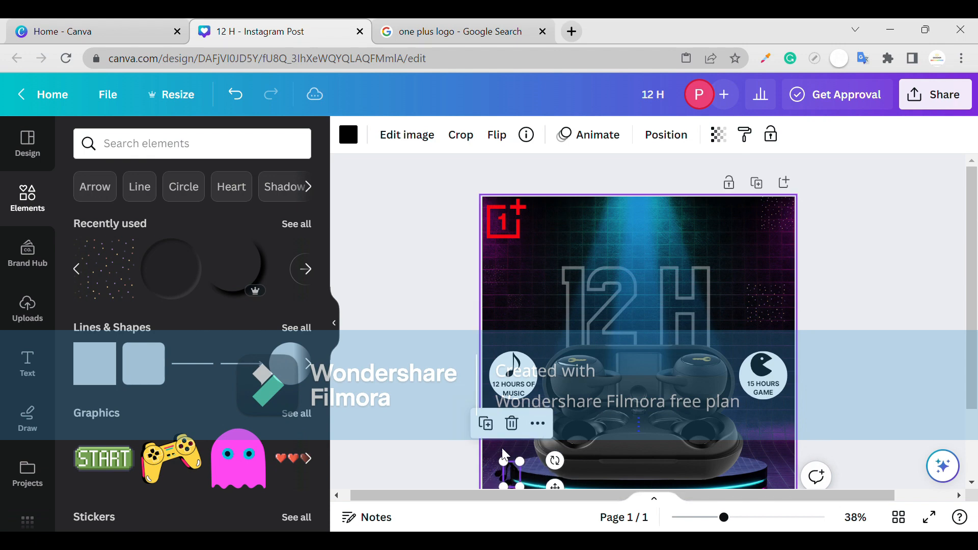
Place a copy of the small music note above the music badge and recolour it white (#FFFFFF).
key("Escape")
left_click(498, 322)
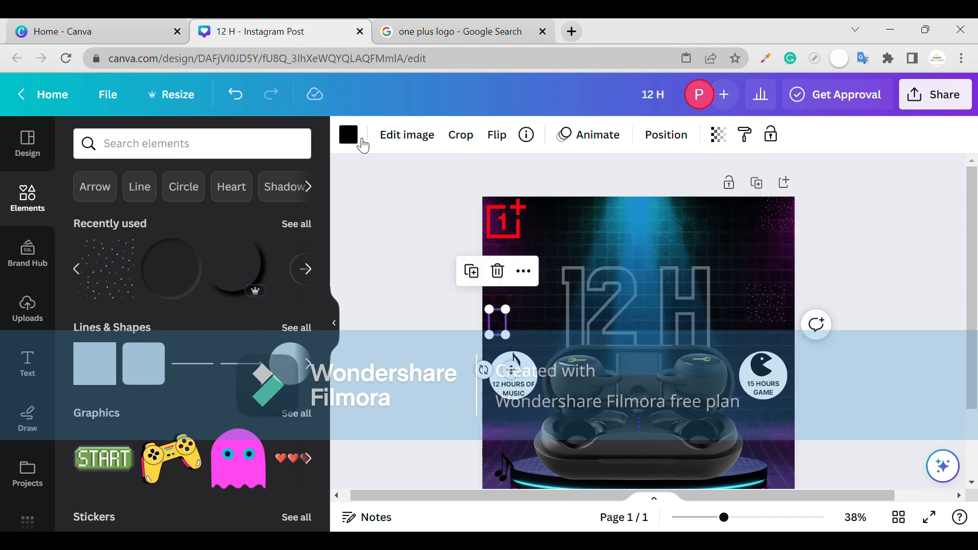
left_click(348, 135)
left_click(102, 277)
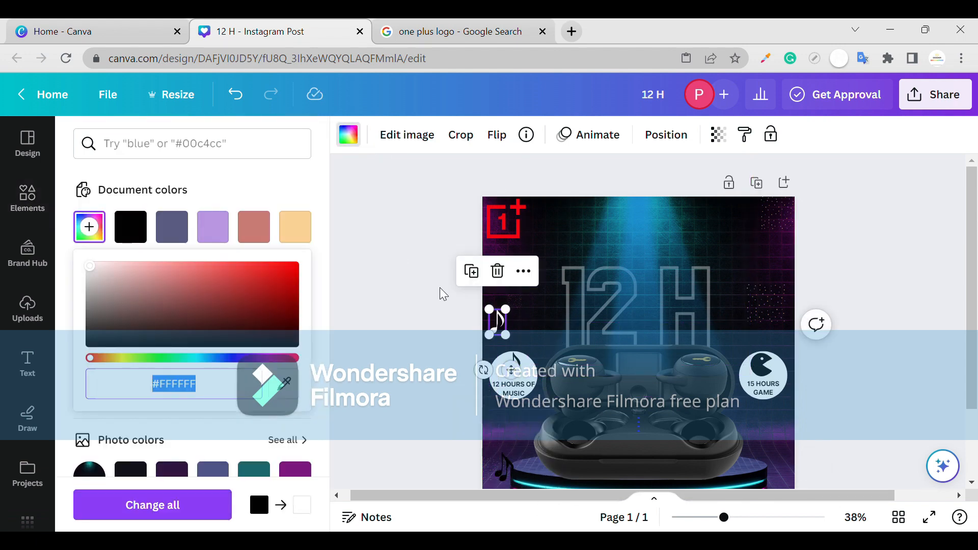
Place two more copies of the black note, one in the post's upper-right area and one in its lower-right corner, and colour both white.
left_click(511, 462)
left_click_drag(512, 464, 742, 253)
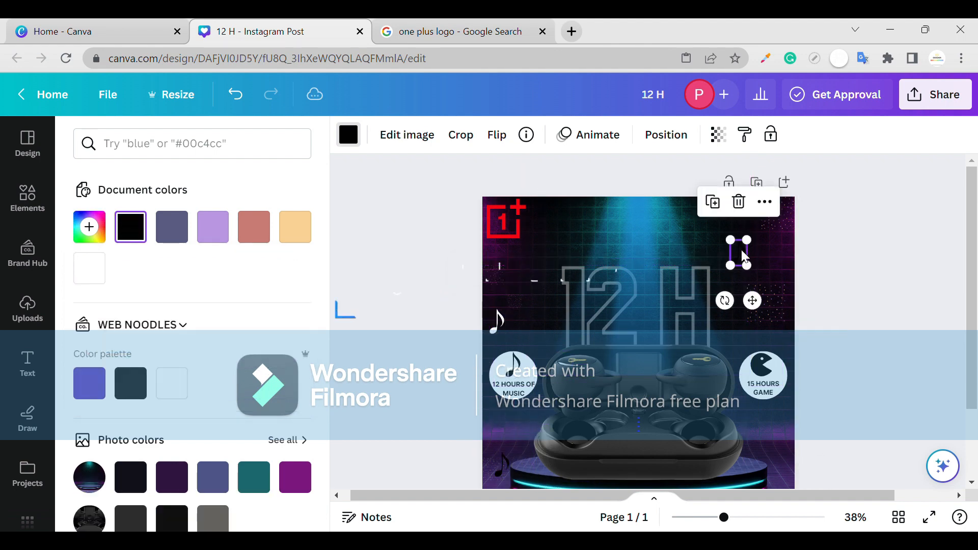
left_click(502, 465)
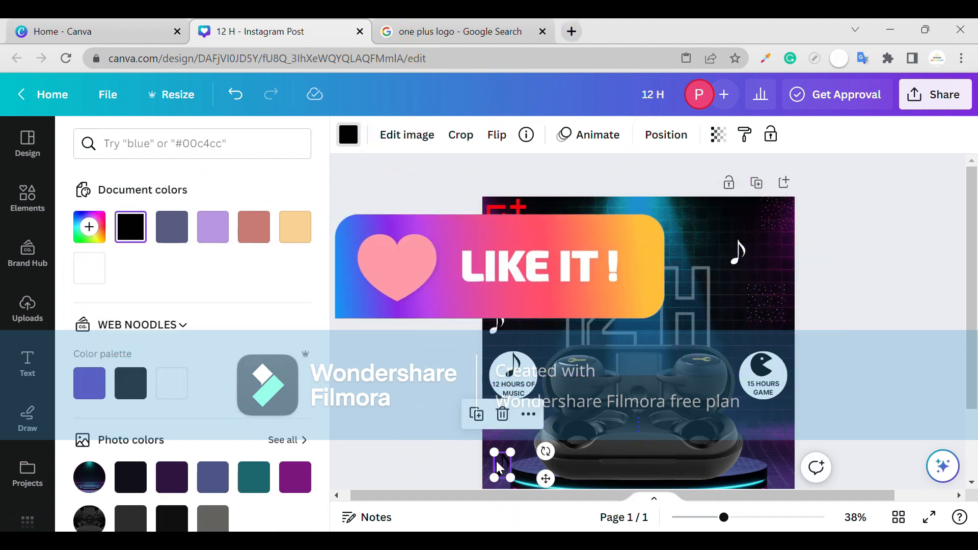
left_click_drag(501, 464, 787, 473)
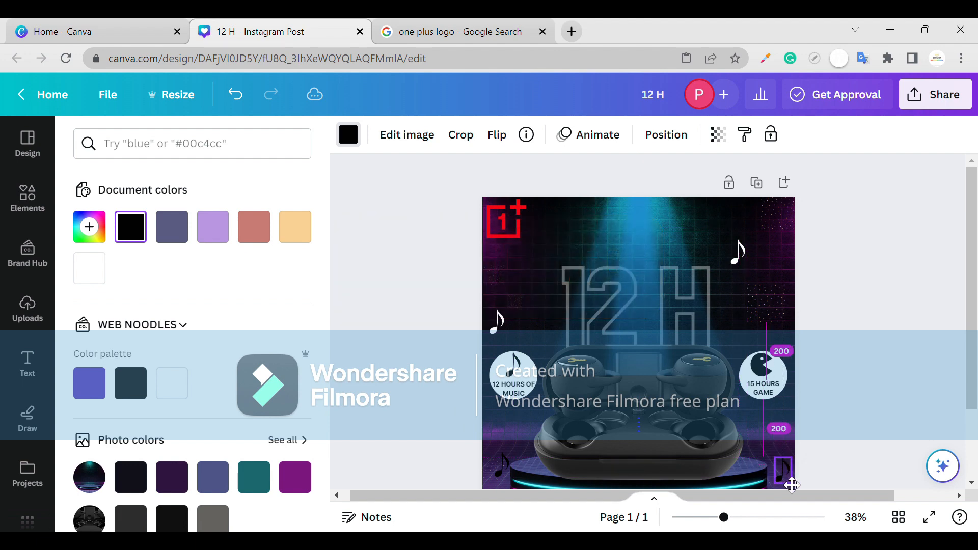
left_click(96, 271)
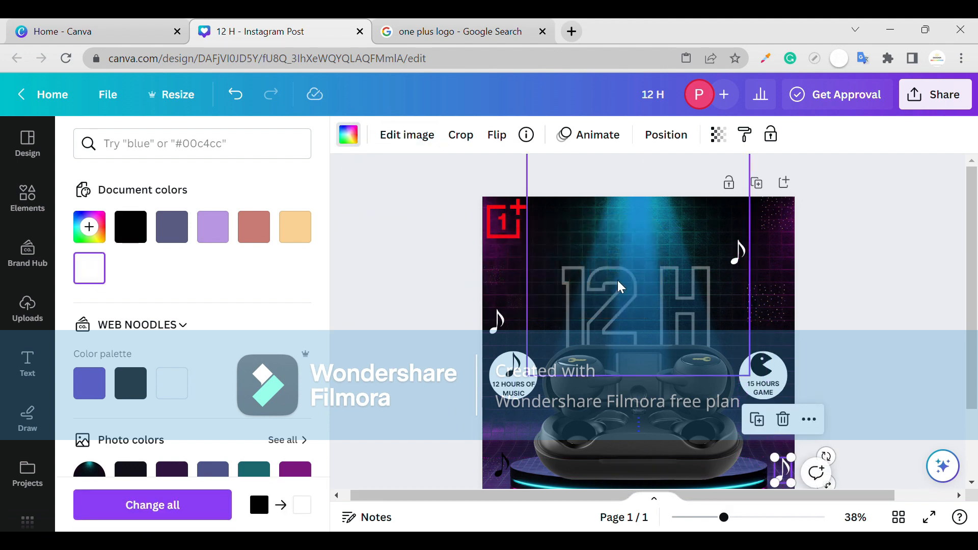
Duplicate the upper-right white note, shrink the copy and place it beside the OnePlus logo at the top of the post.
left_click(737, 262)
key("ctrl+d")
left_click_drag(747, 261, 574, 228)
Shrink the white note above the music badge and the one in the post's upper-right area slightly.
left_click(498, 322)
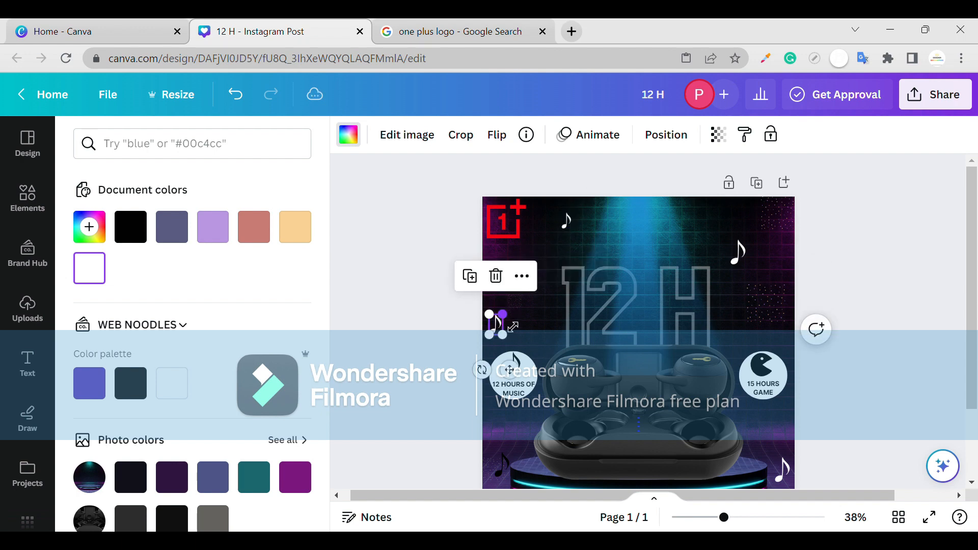
left_click(741, 257)
left_click_drag(748, 240, 749, 250)
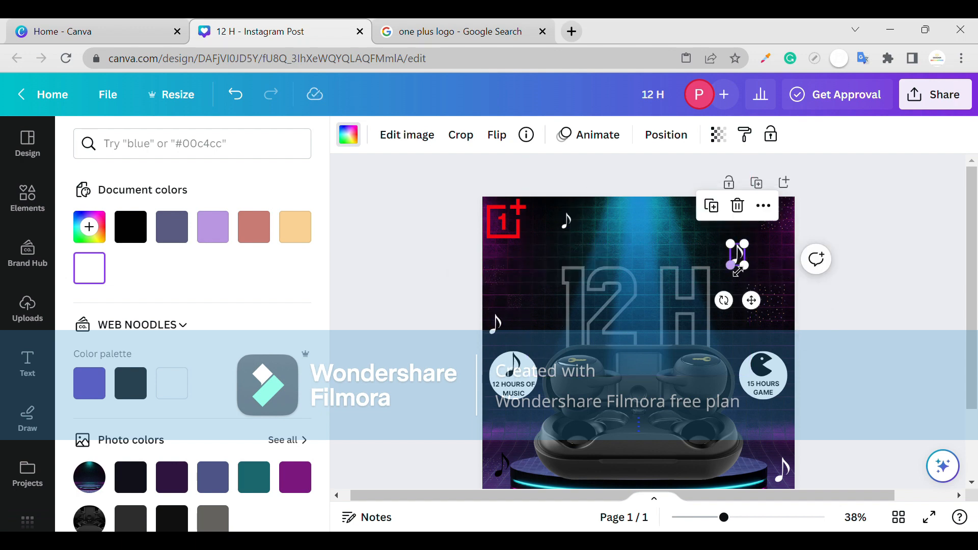
Nudge the dots above the game badge to the left and move the upper-right note closer to the post's right edge.
mouse_move(758, 296)
left_mouse_down()
mouse_move(778, 289)
mouse_move(752, 297)
left_mouse_up()
left_click(737, 264)
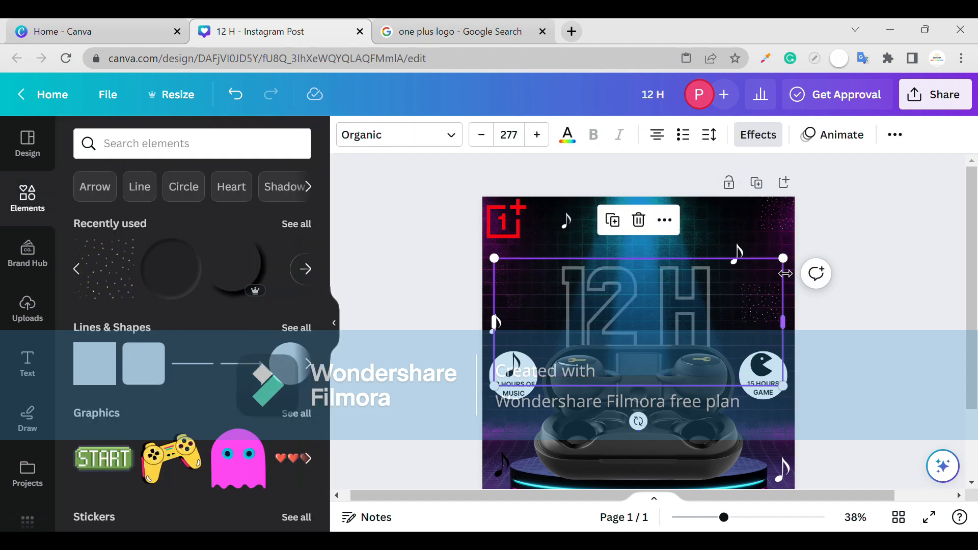
left_click(827, 289)
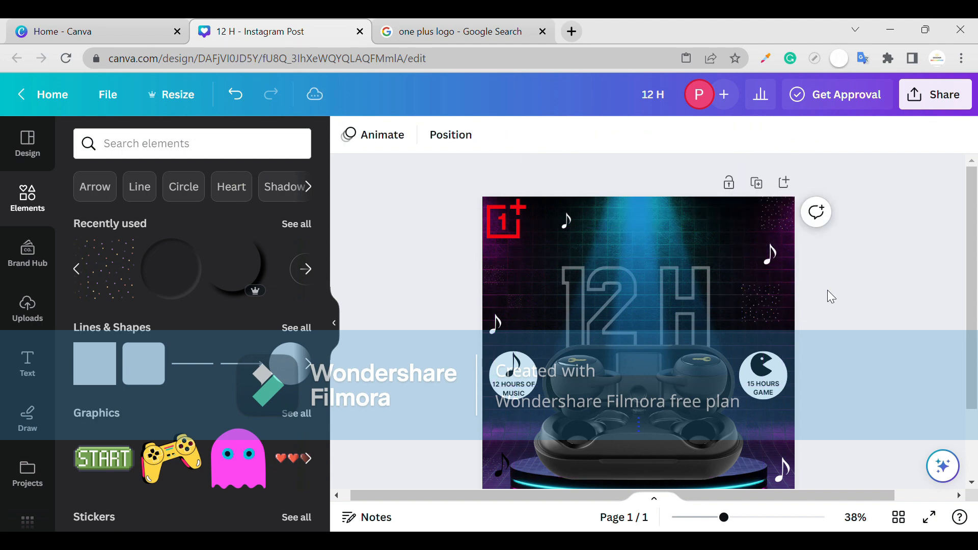
Move the remaining black music note into the post's lower-left corner and recolour it white.
scroll(825, 288, "down", 2)
left_click(507, 382)
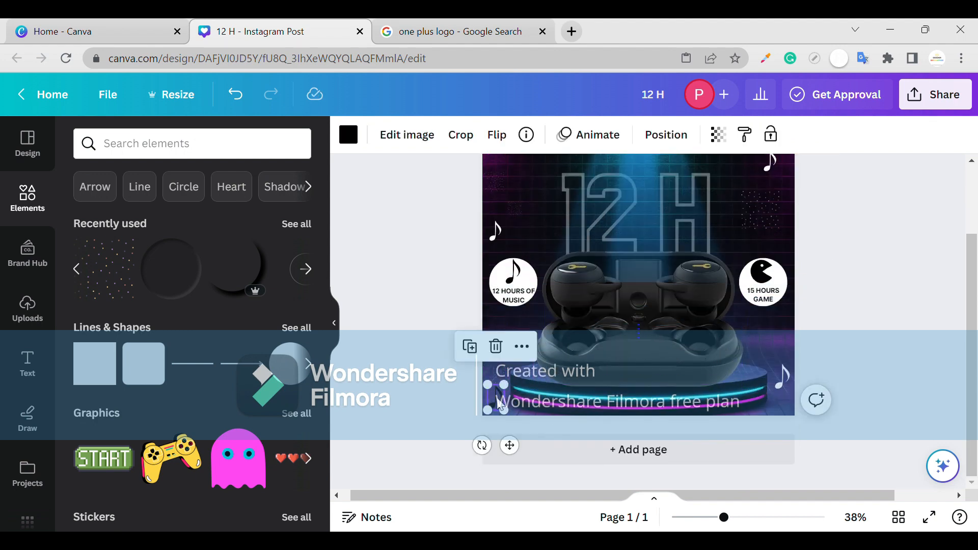
left_click_drag(507, 383, 498, 421)
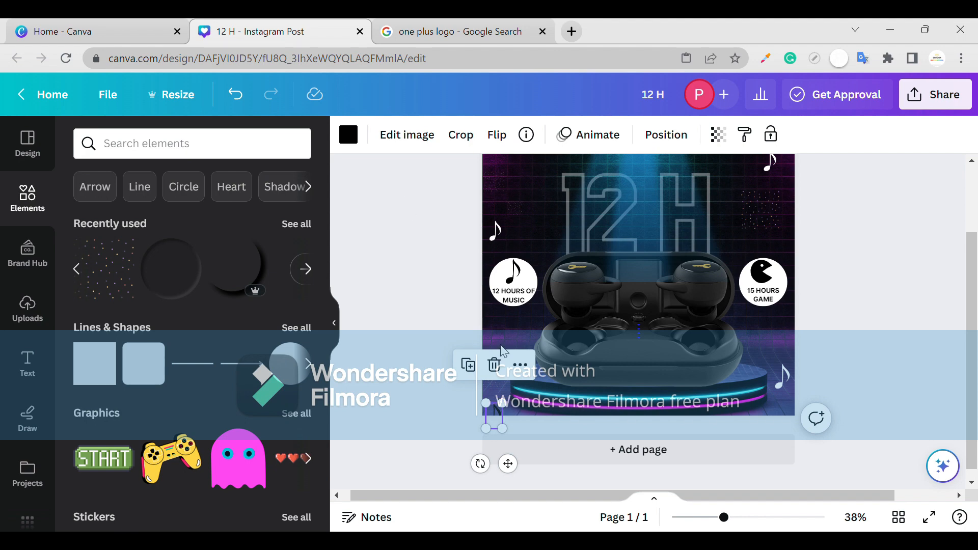
left_click_drag(510, 464, 506, 451)
left_click(348, 142)
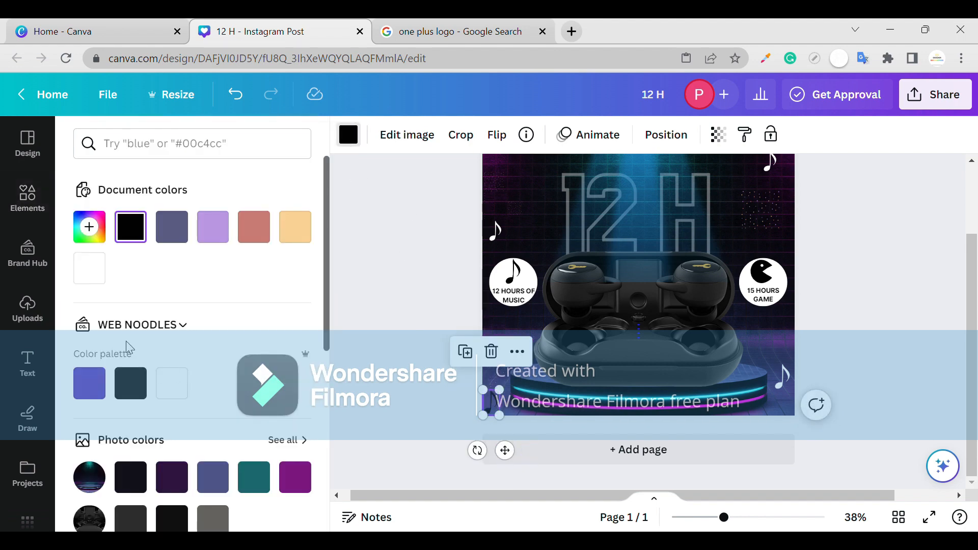
left_click(90, 268)
left_click(866, 363)
scroll(860, 357, "left", 1)
scroll(840, 338, "up", 3)
scroll(820, 319, "right", 1)
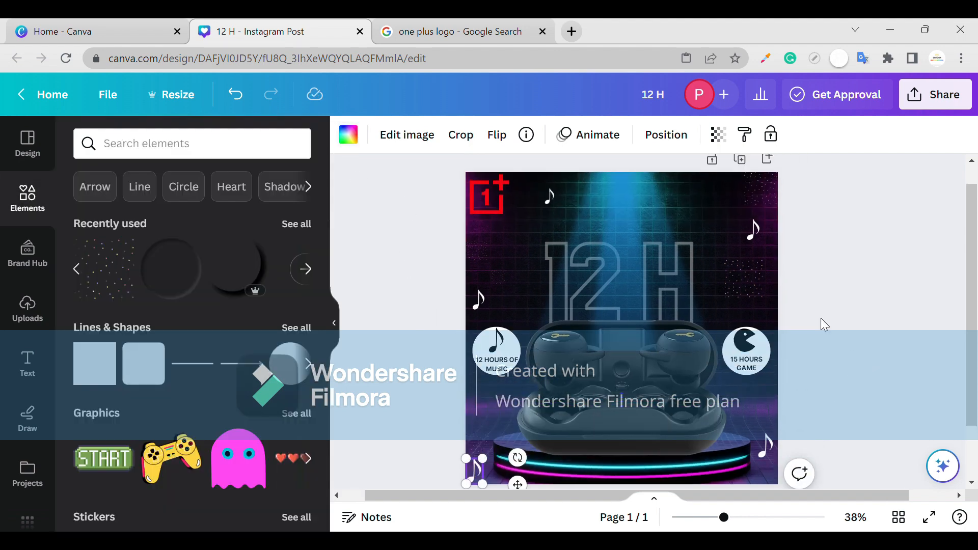